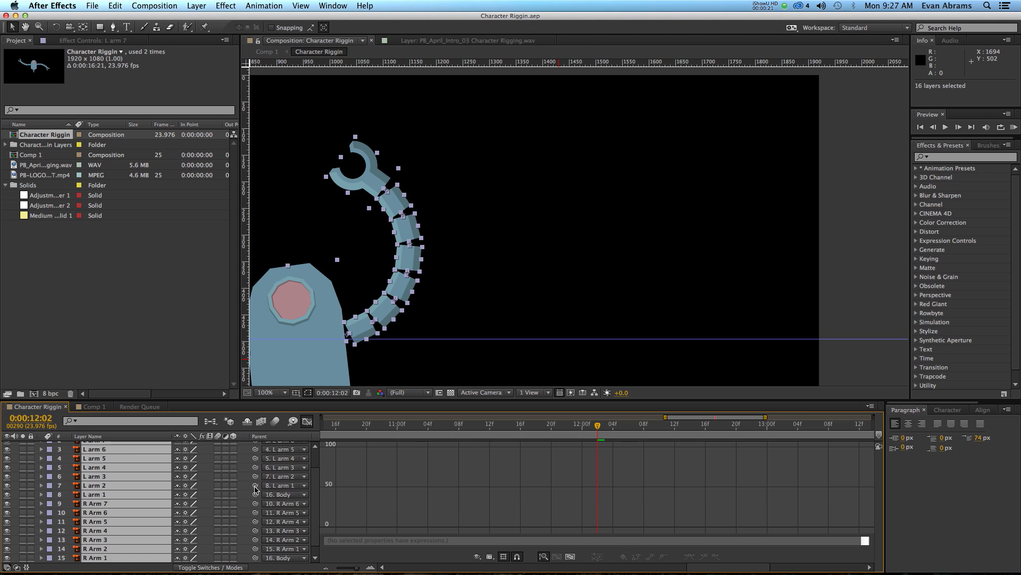
Show the effect controls of Adjustment Layer 1 and set the Right Bicep angle to about 15.4°
scroll(111, 453, "up", 2)
left_click(94, 446)
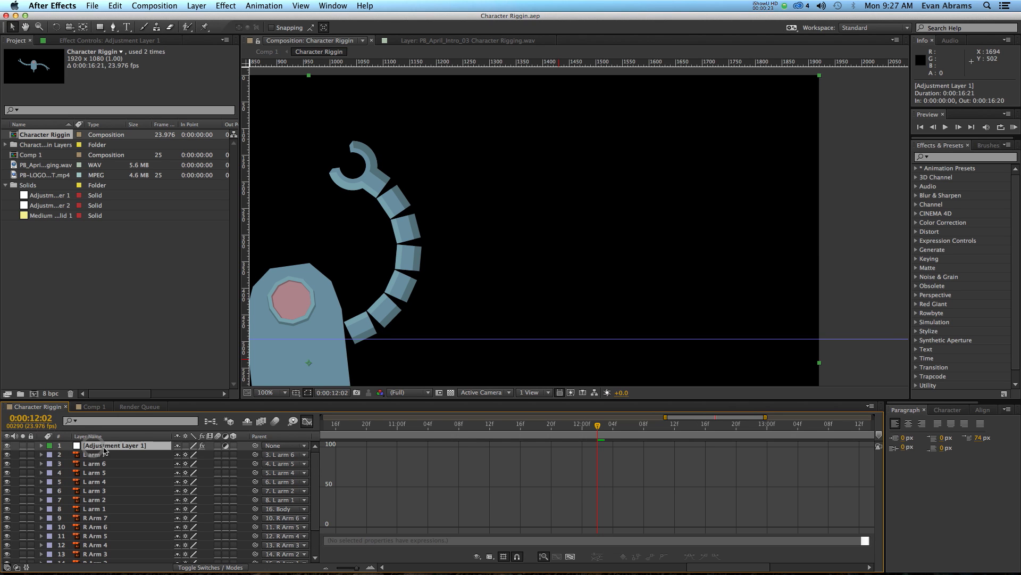
left_click(107, 41)
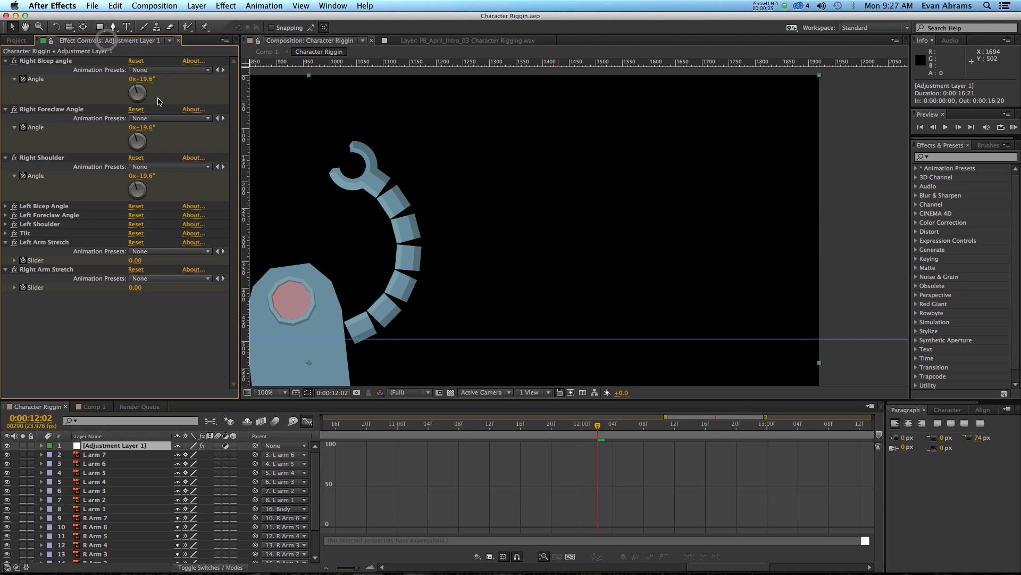
left_click(43, 62)
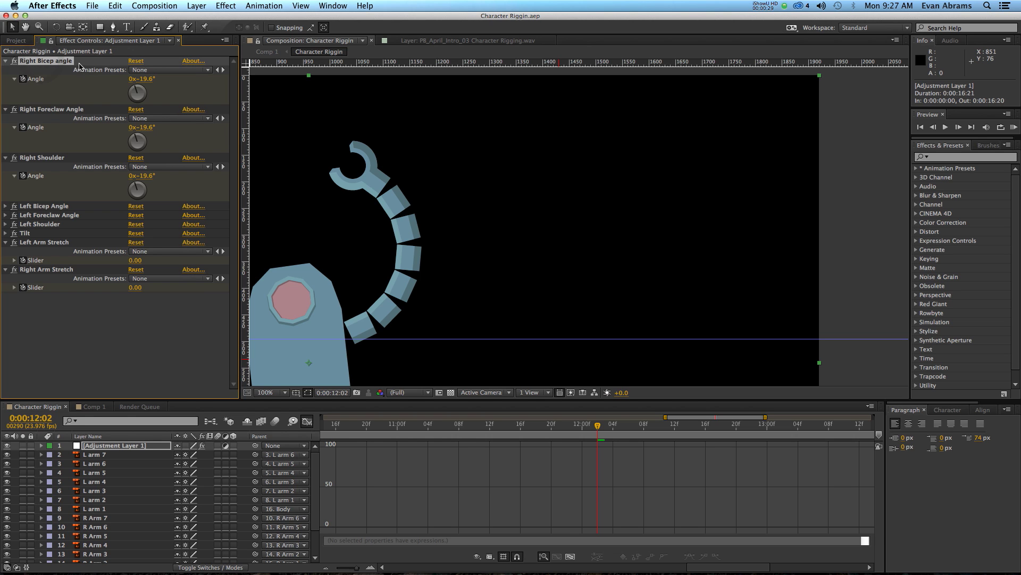
left_click_drag(148, 87, 187, 81)
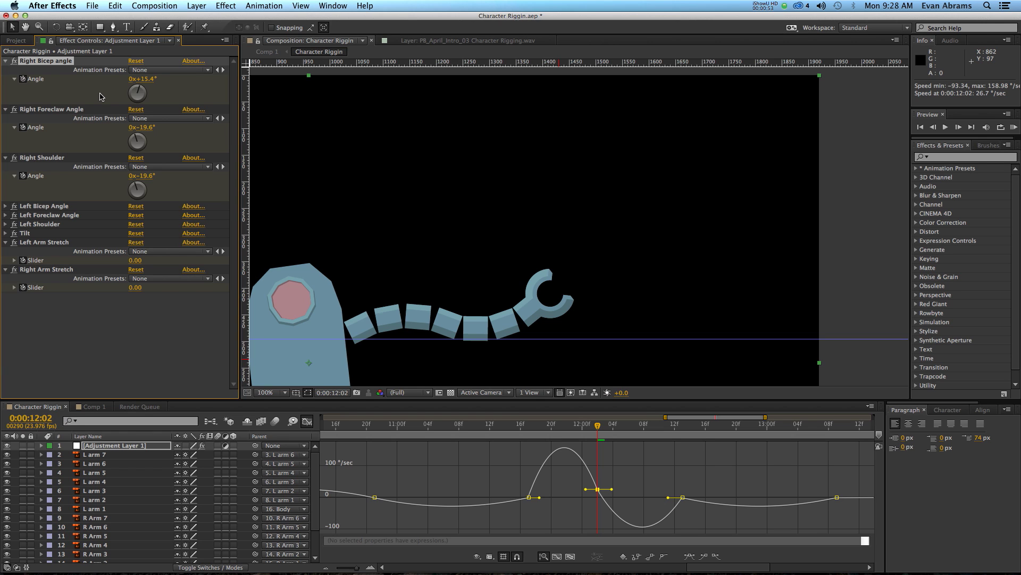
Set the adjustment layer's Right Arm Stretch slider to -13 with the whole robot in view
left_click(90, 446)
scroll(379, 246, "down", 2)
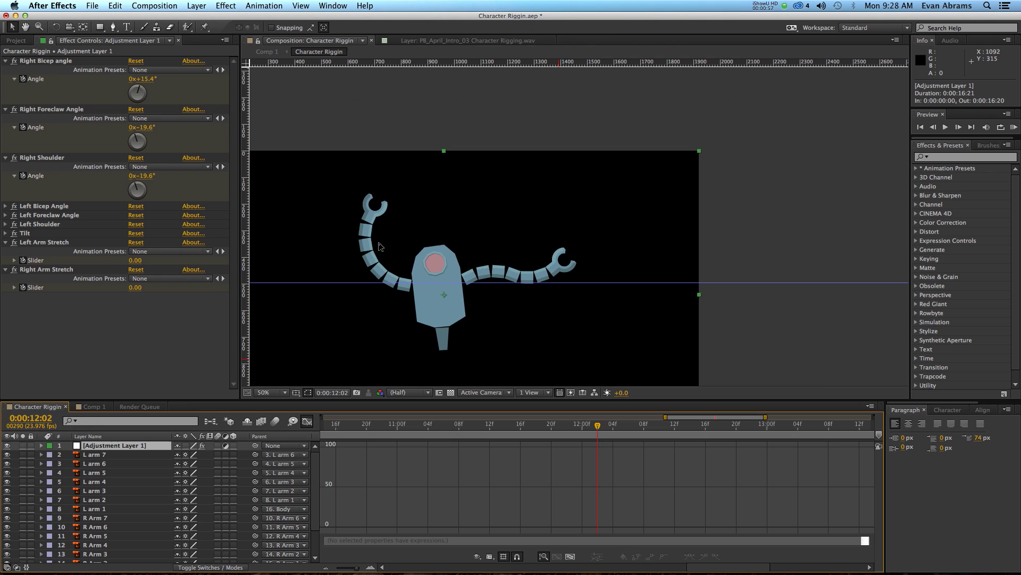
left_click(47, 61)
left_click(60, 159, "shift")
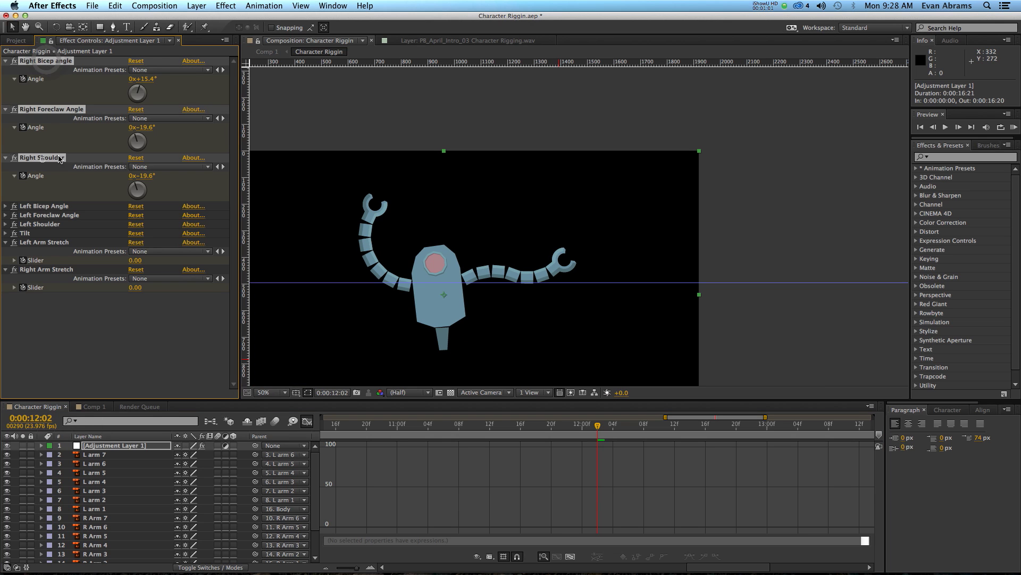
left_click(125, 332)
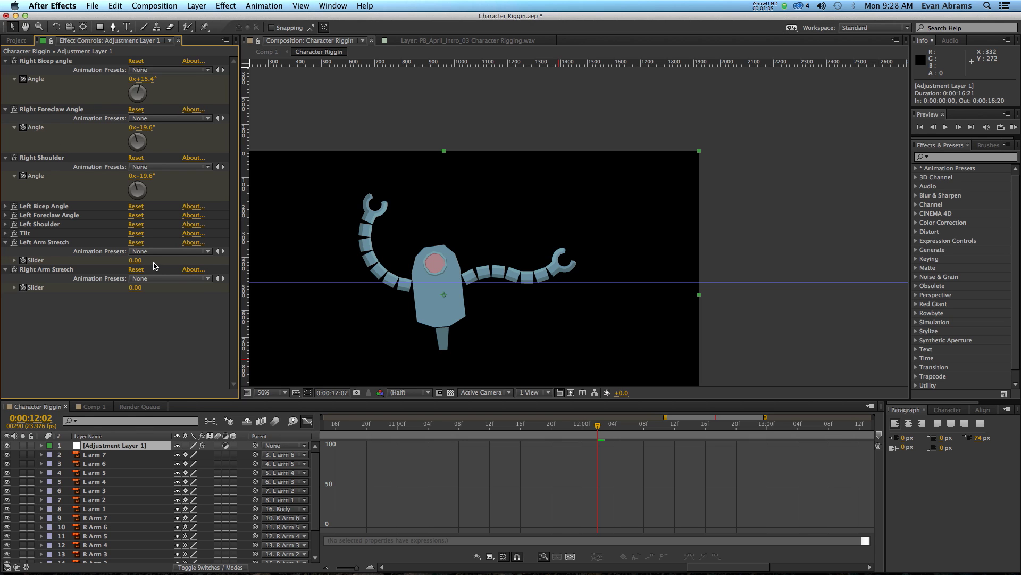
left_click_drag(129, 290, 129, 292)
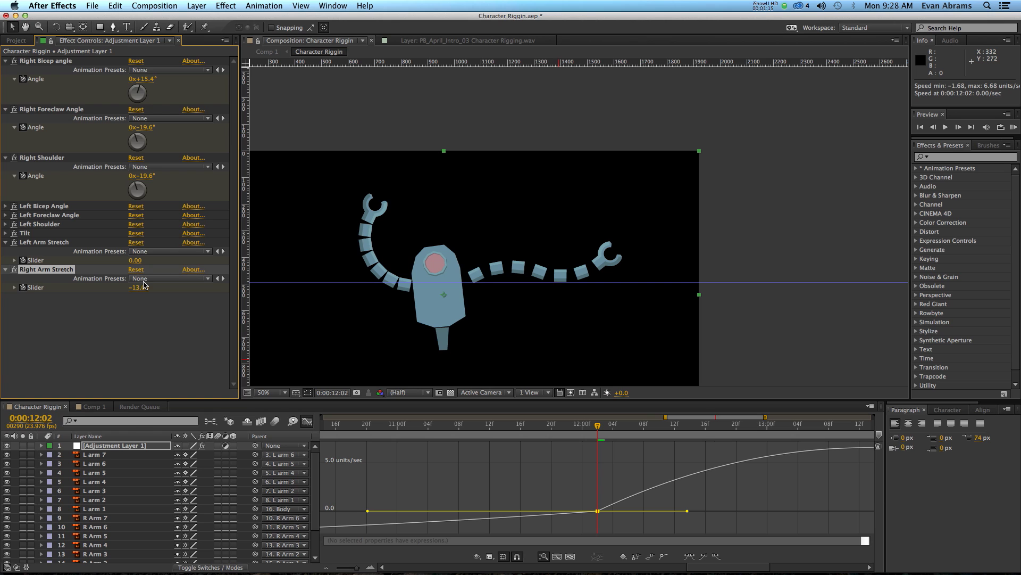
left_click(80, 319)
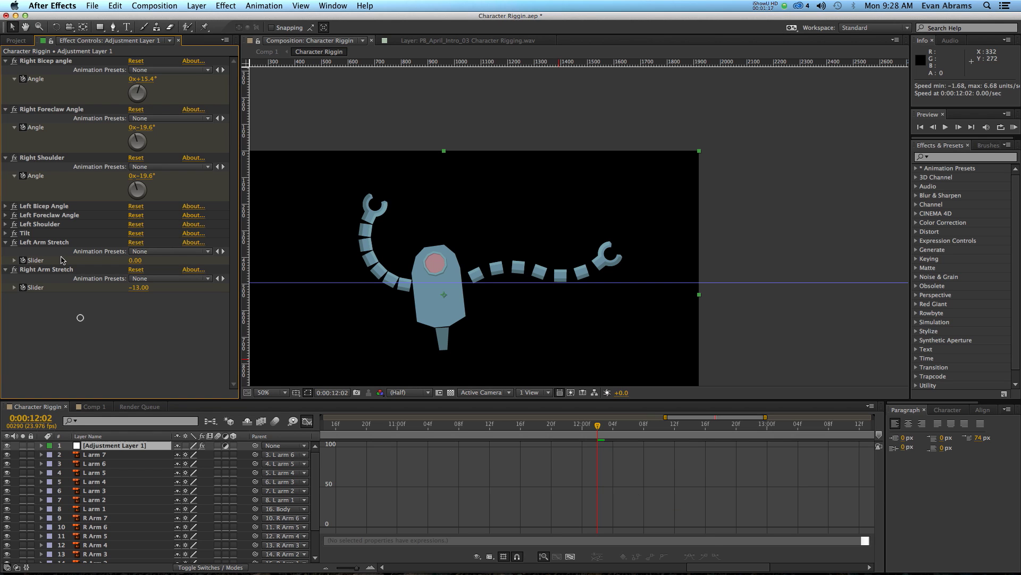
Highlight all control effects on the adjustment layer, from Right Bicep angle to Right Arm Stretch, to review them
left_click(49, 63)
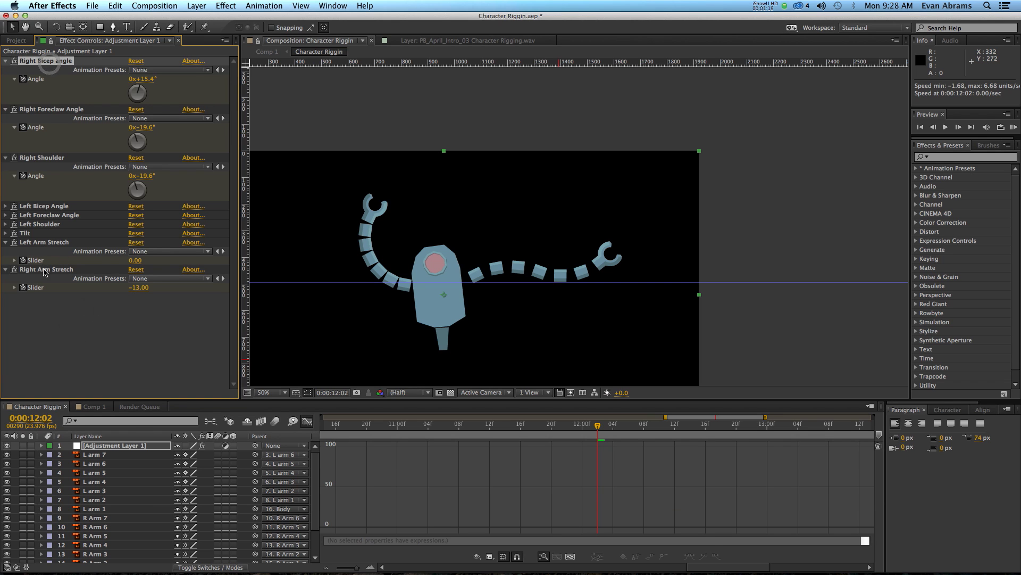
key("super+a")
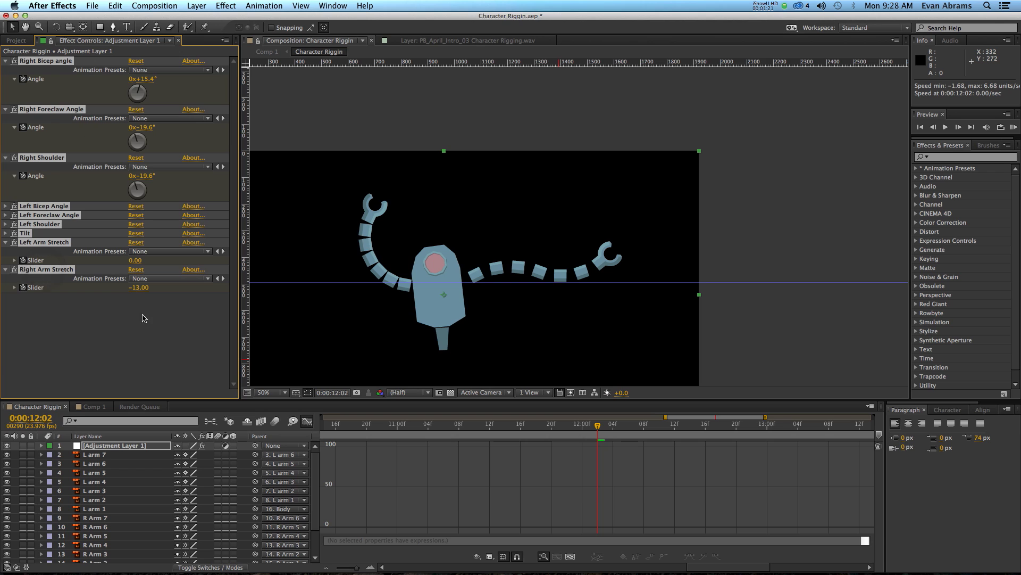
left_click(104, 379)
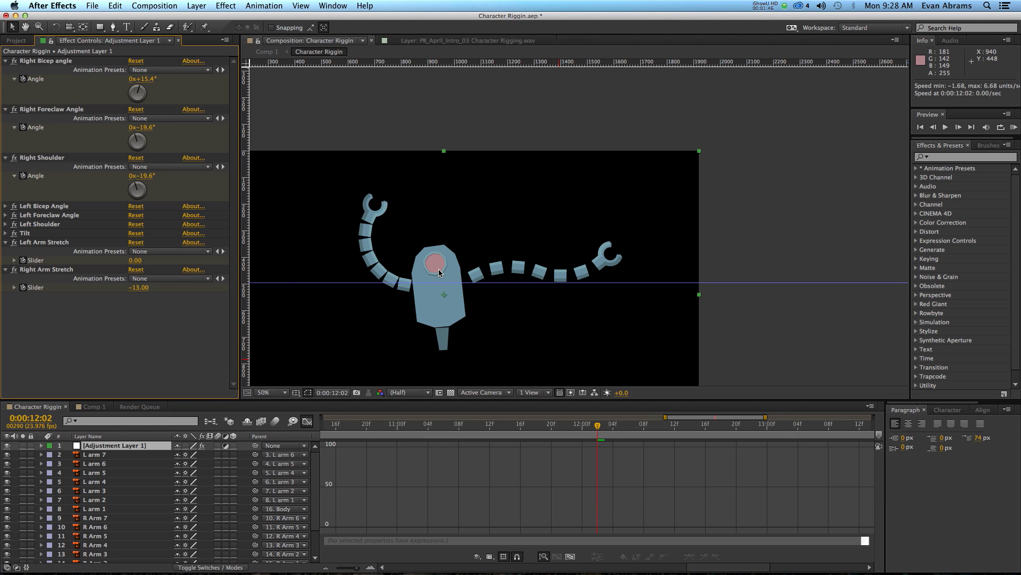
left_click(46, 64)
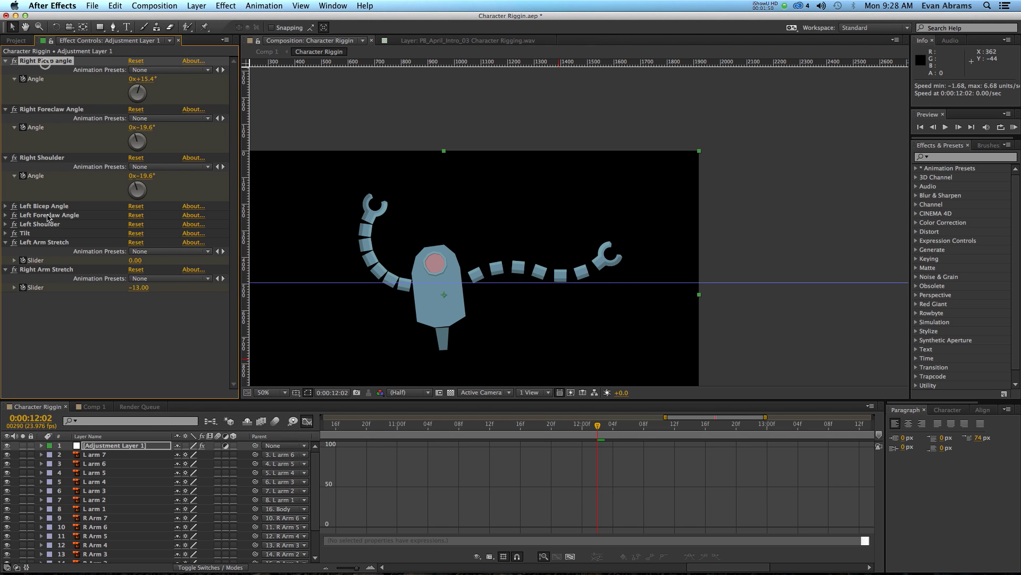
left_click(46, 270, "shift")
left_click(79, 321)
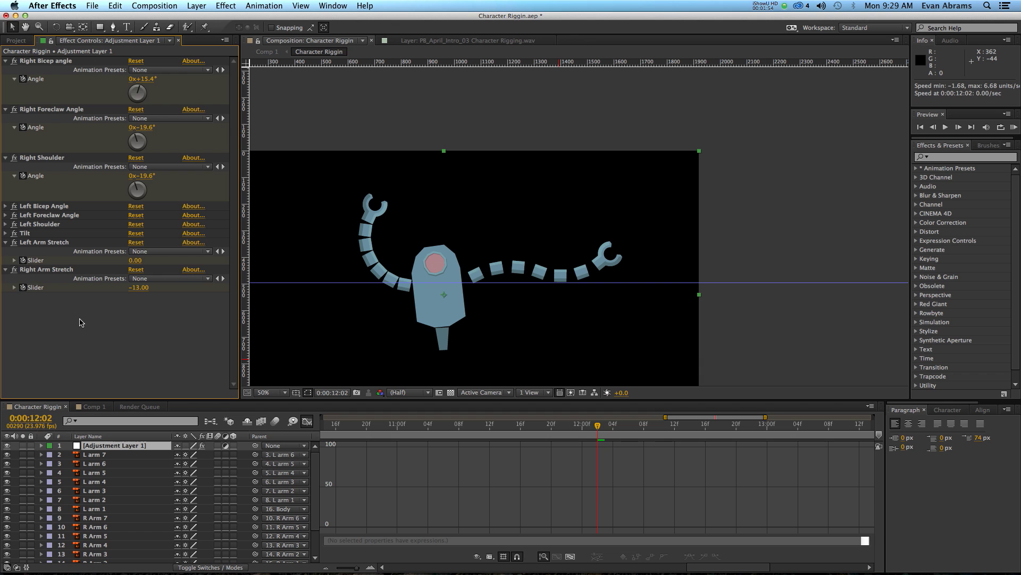
Switch to Illustrator, centre the robot artwork, and hide and reshow the base and Body layers to check their contents
key("super+Tab")
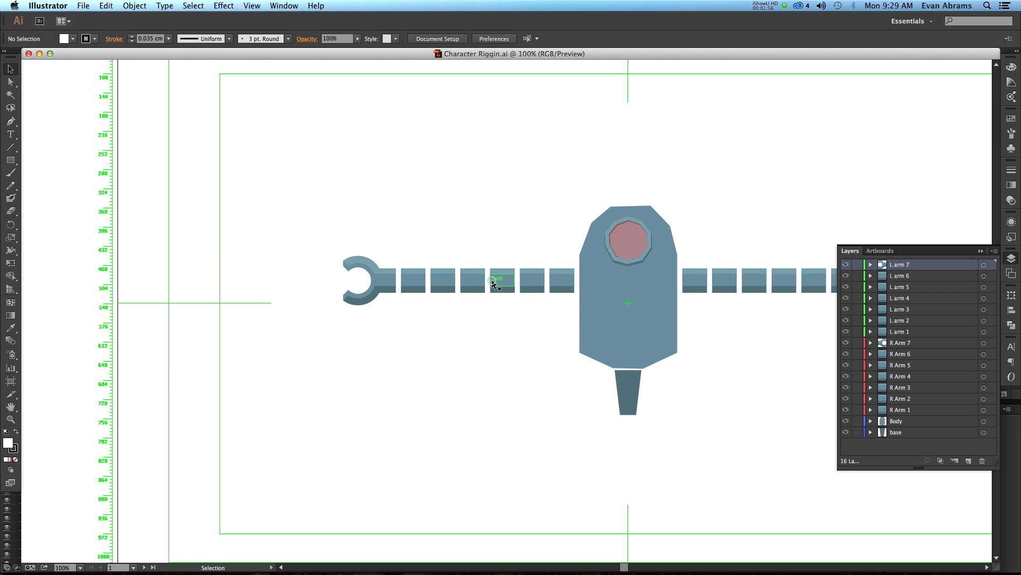
left_click_drag(727, 210, 577, 209)
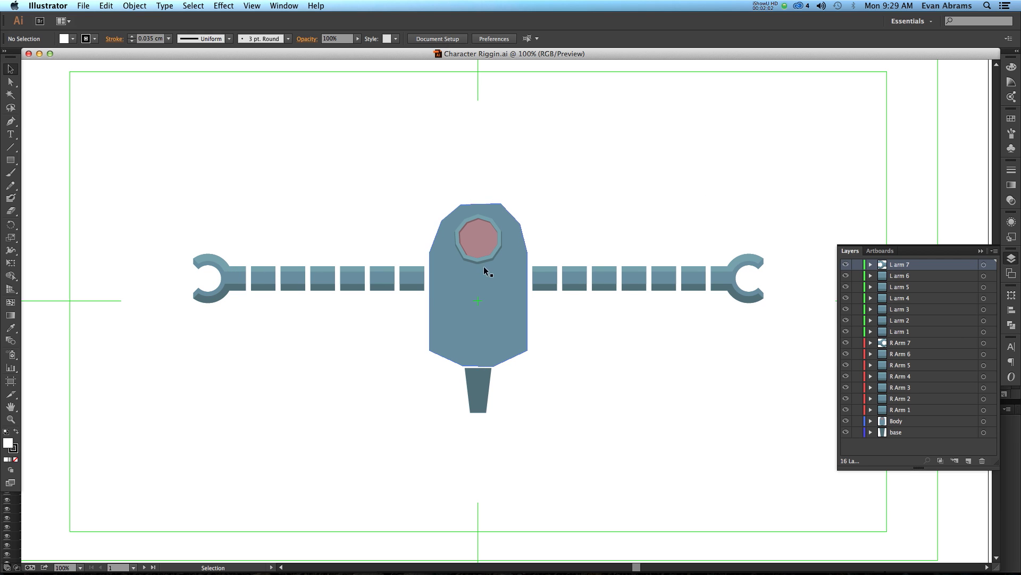
left_click_drag(589, 200, 585, 199)
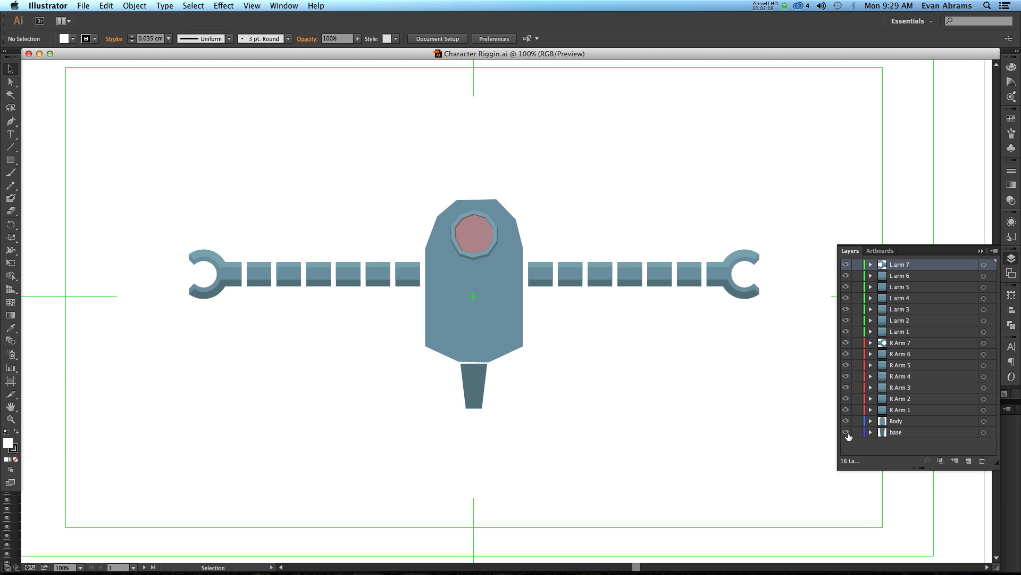
left_click(846, 432)
left_click(847, 432)
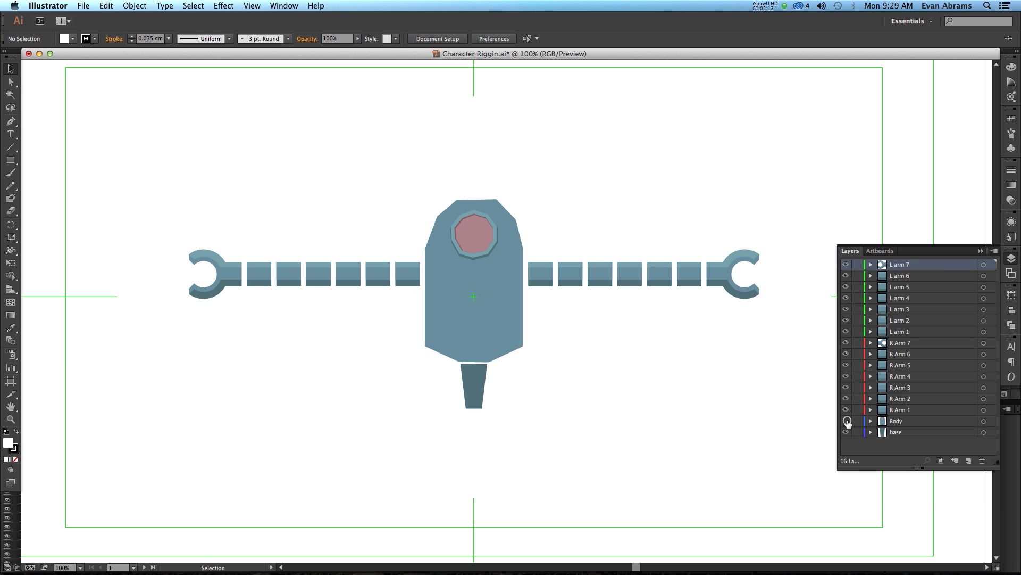
left_click(846, 421)
left_click(847, 421)
Highlight layers R Arm 1–6 and L arm 1–6, and toggle the visibility of L arm 7 to identify the arm parts
left_click(913, 408)
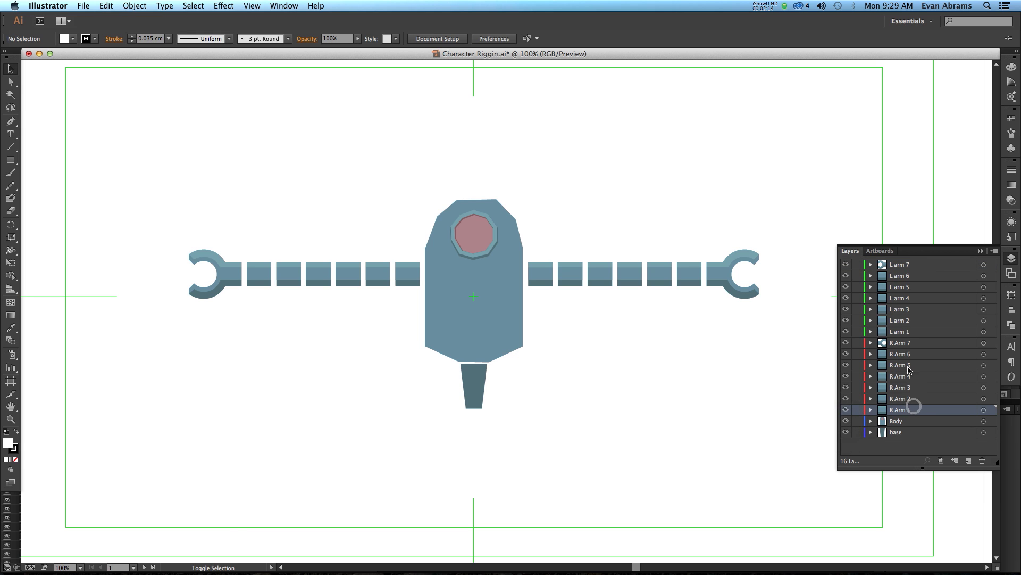
left_click(909, 367, "shift")
left_click(904, 355, "shift")
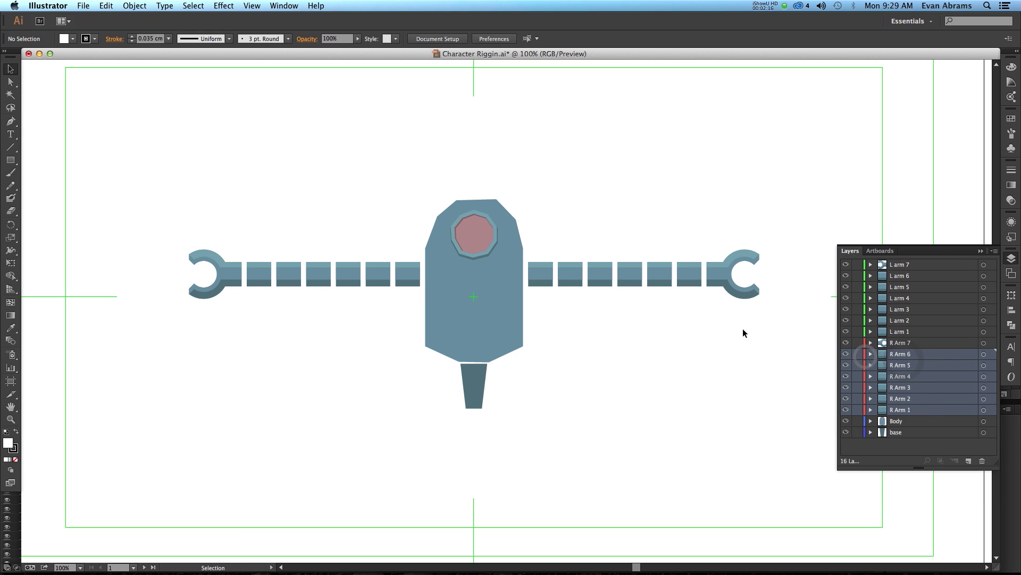
left_click(898, 331)
left_click(903, 275, "shift")
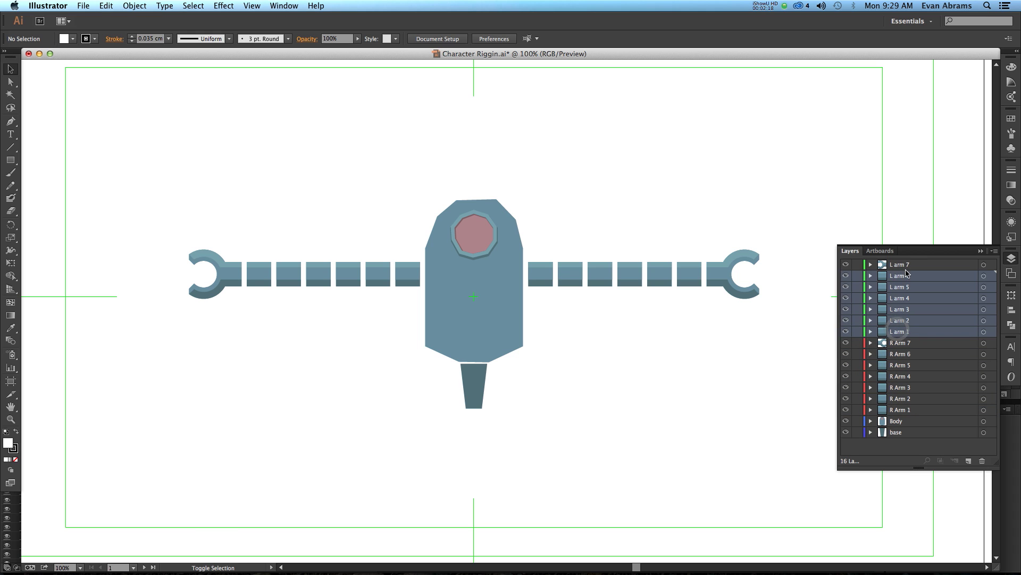
left_click(893, 265)
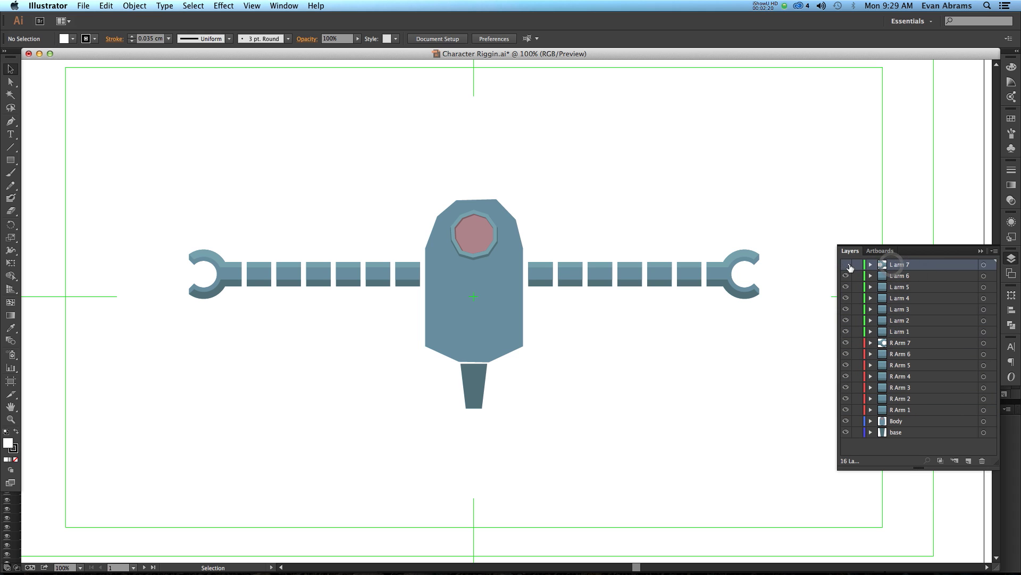
left_click(846, 265)
left_click(846, 264)
left_click(634, 351)
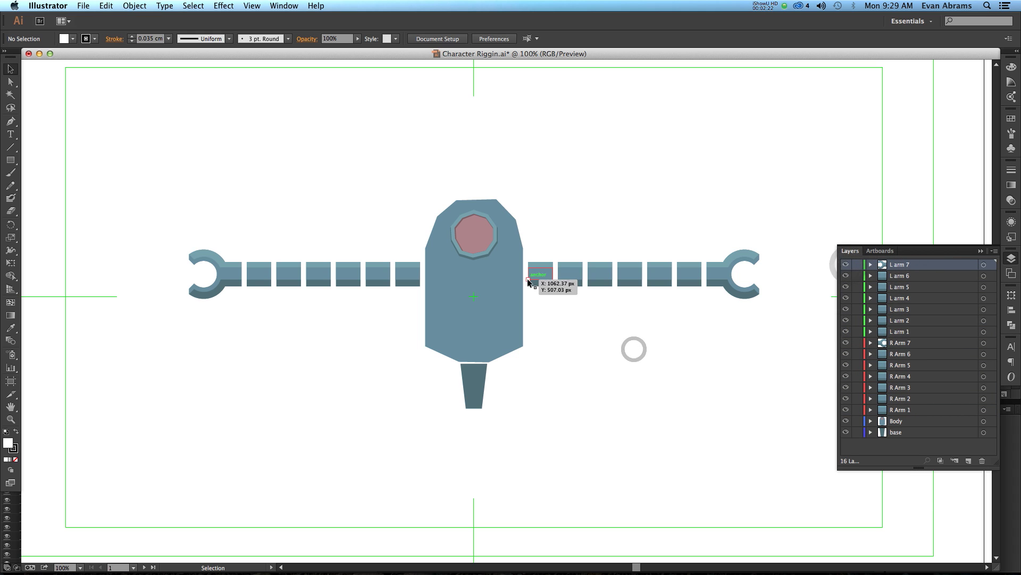
Select the first right arm segment and inspect the group inside its R Arm 1 layer
left_click(541, 282)
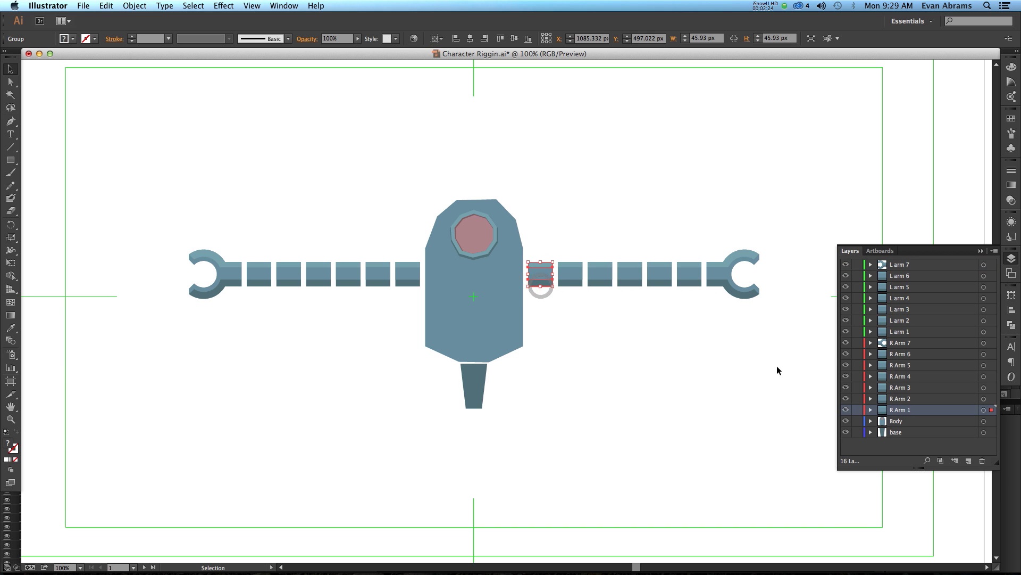
left_click(870, 410)
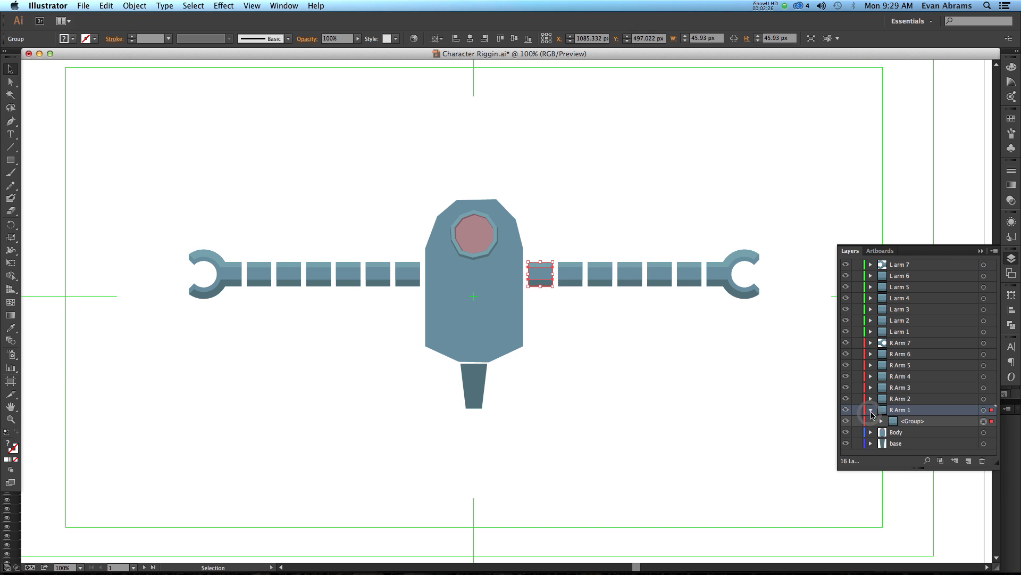
left_click(881, 421)
left_click(881, 421)
left_click(870, 410)
left_click(660, 354)
Select the right claw and the complete right arm on the artboard to check which layers hold their artwork, and deselect
left_click_drag(774, 207, 704, 307)
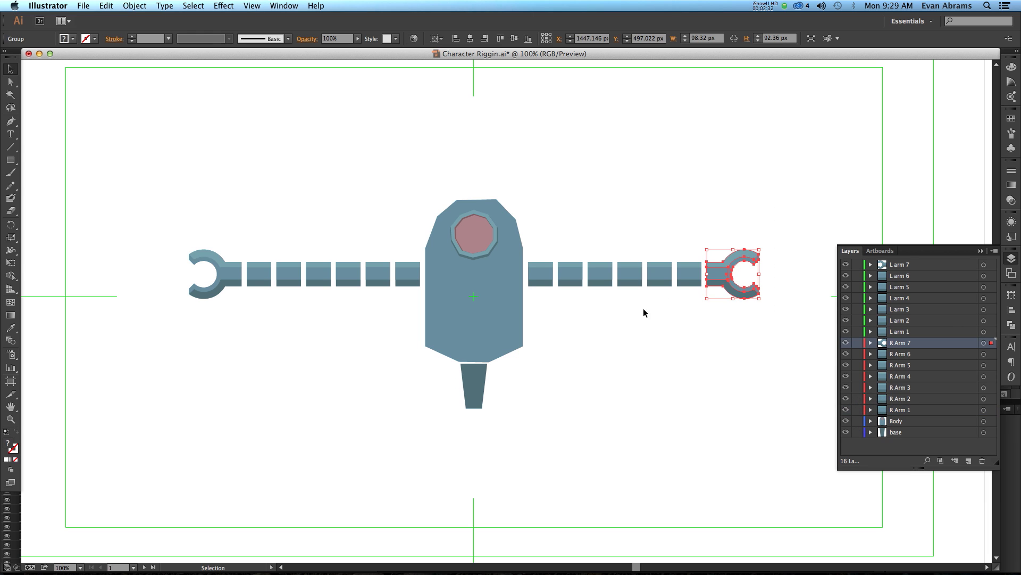
left_click(742, 313)
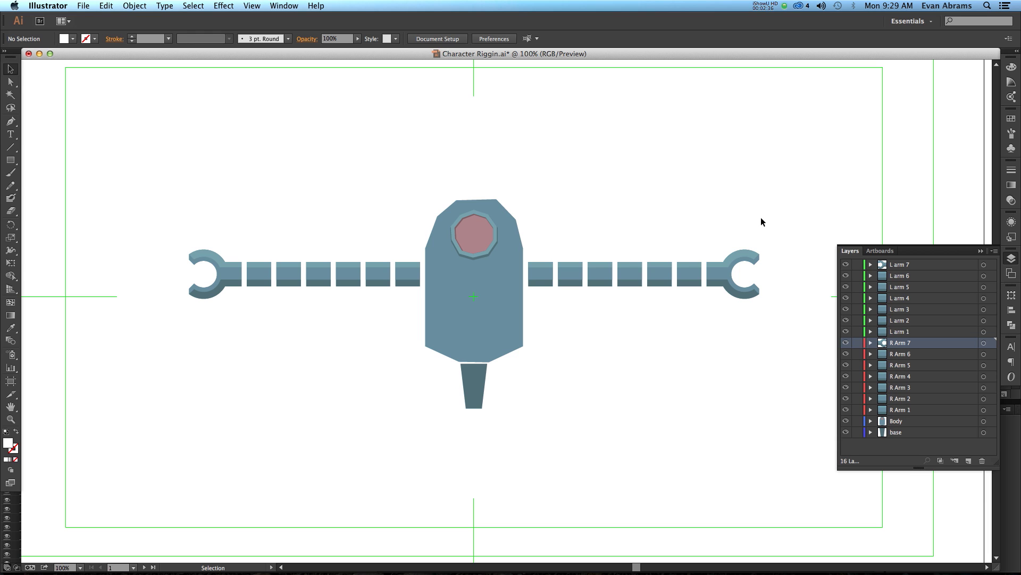
left_click_drag(760, 245, 526, 306)
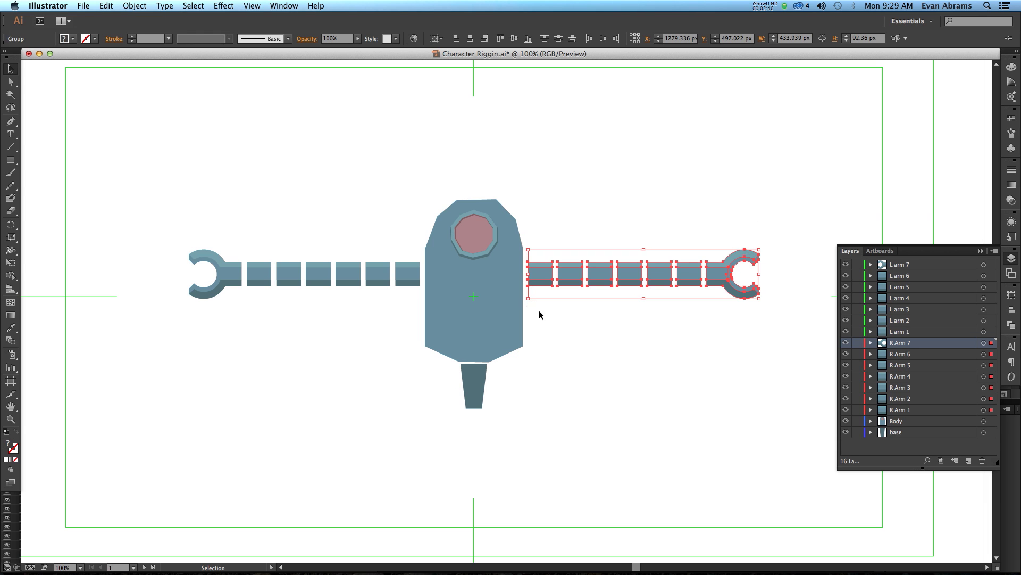
left_click(539, 315)
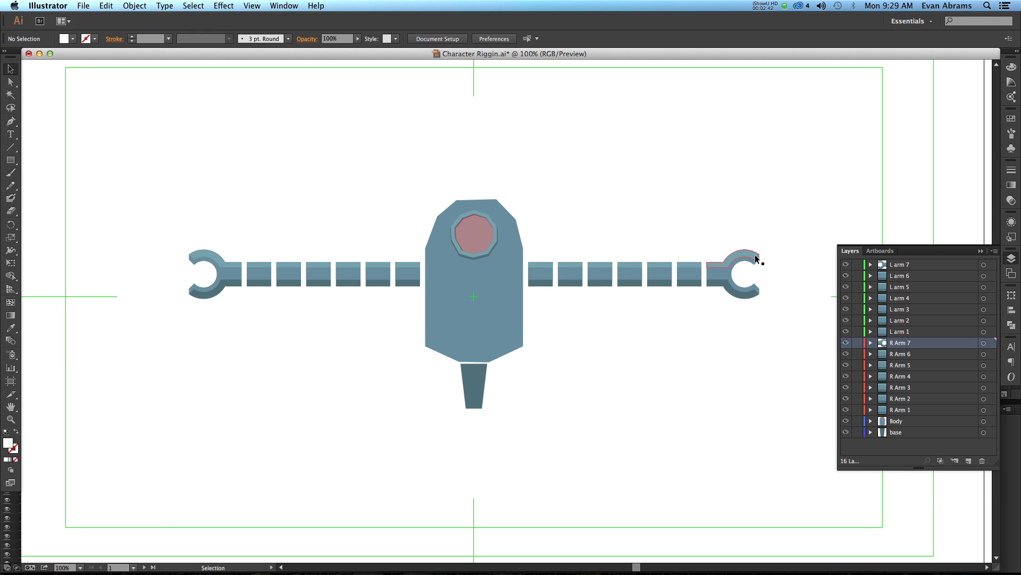
Highlight every layer of the robot artwork, from L arm 7 down to base
left_click(927, 270)
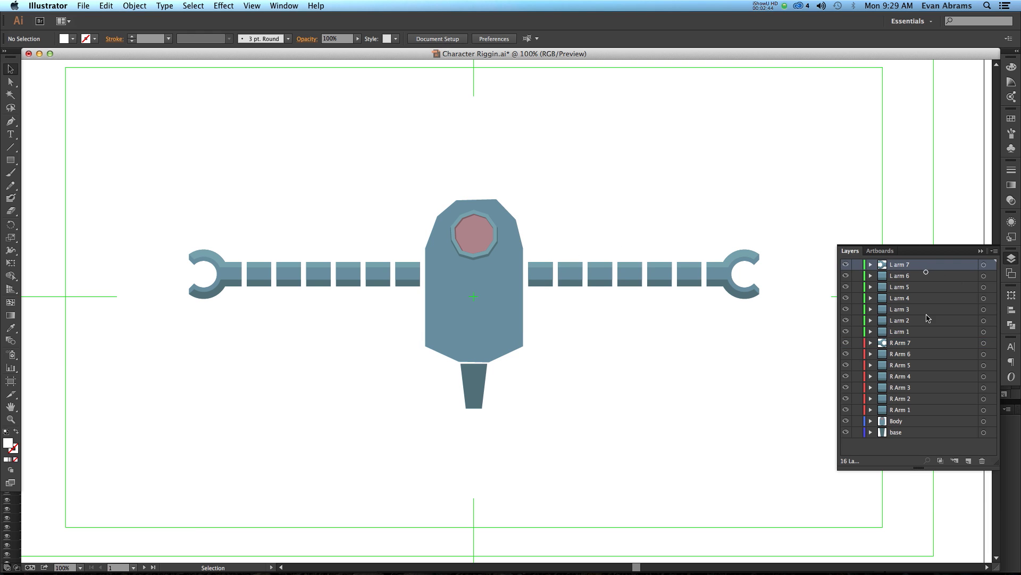
left_click(914, 433, "shift")
left_click(594, 397)
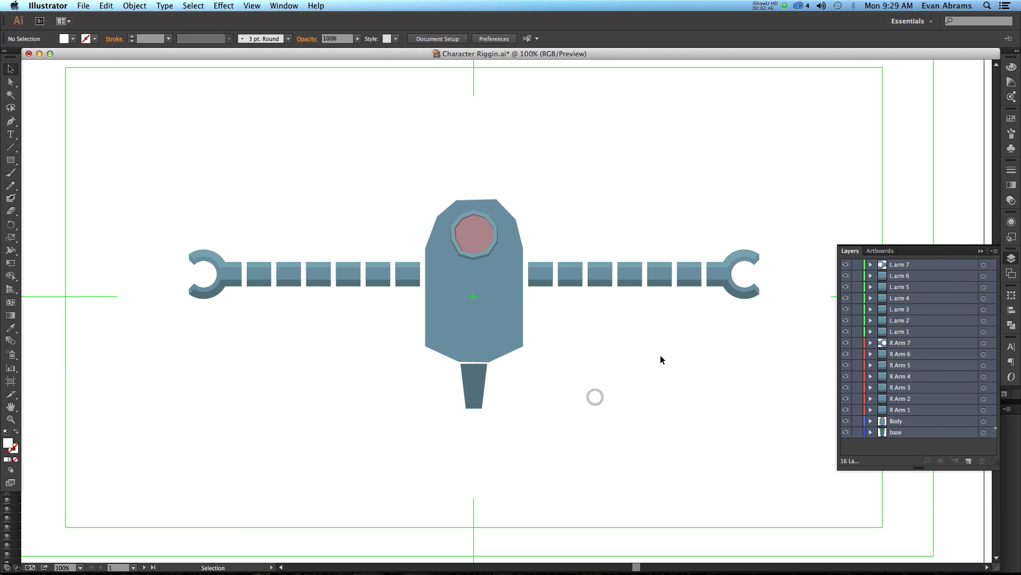
left_click(660, 356)
Switch to After Effects and start a new project, discarding the changes to Character Riggin.aep
mouse_move(646, 568)
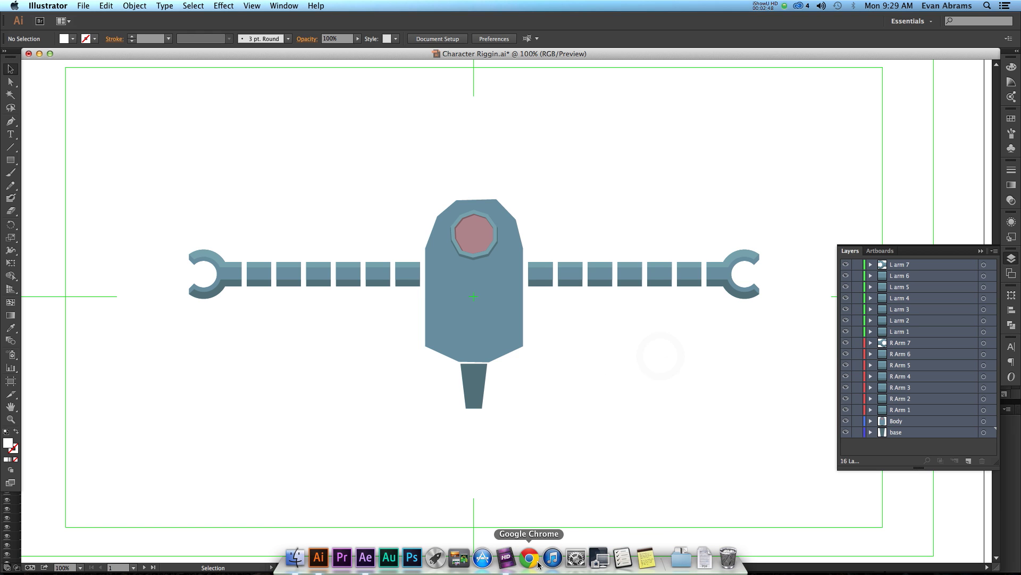
left_click(365, 557)
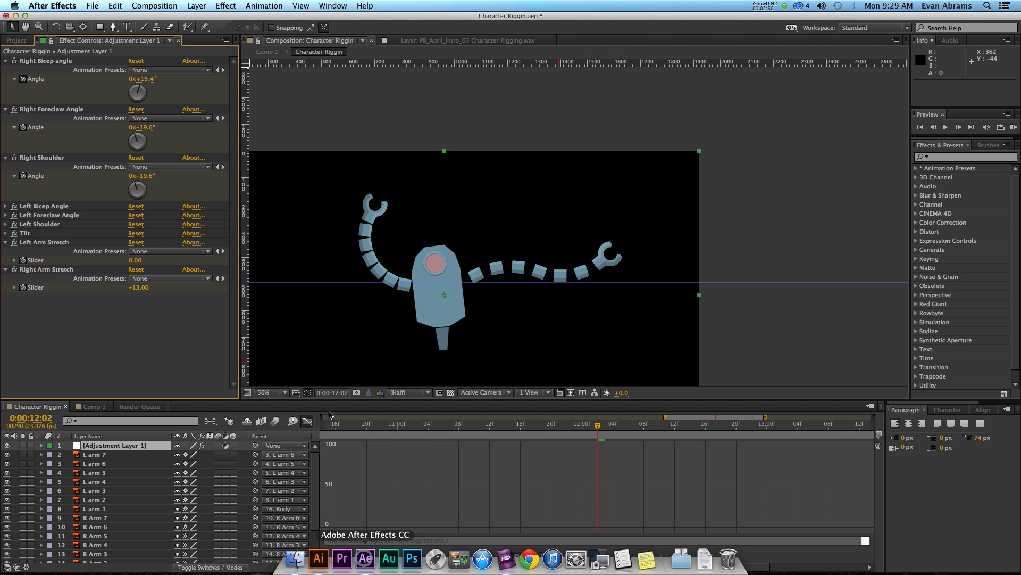
left_click(93, 5)
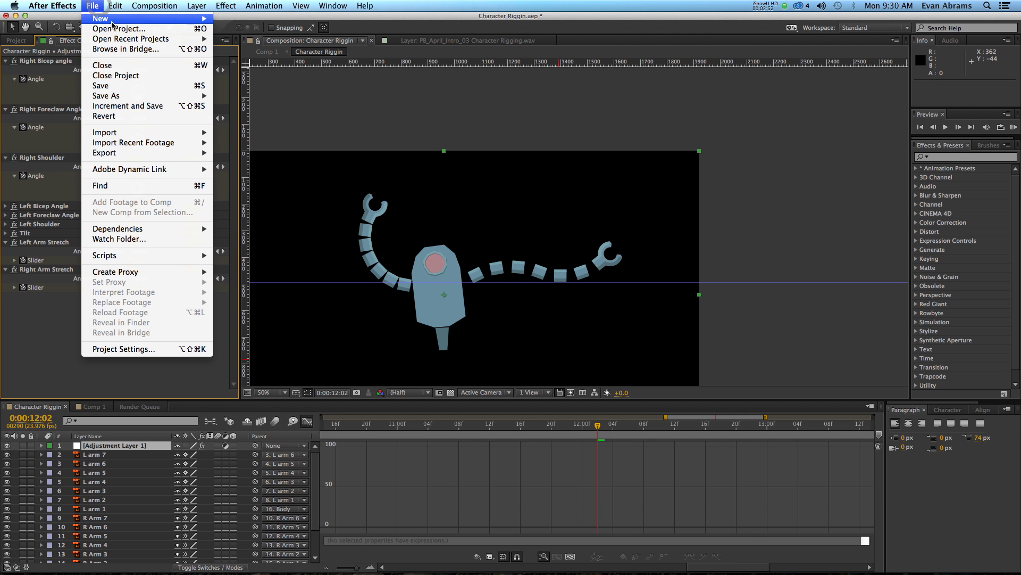
mouse_move(191, 19)
left_click(230, 24)
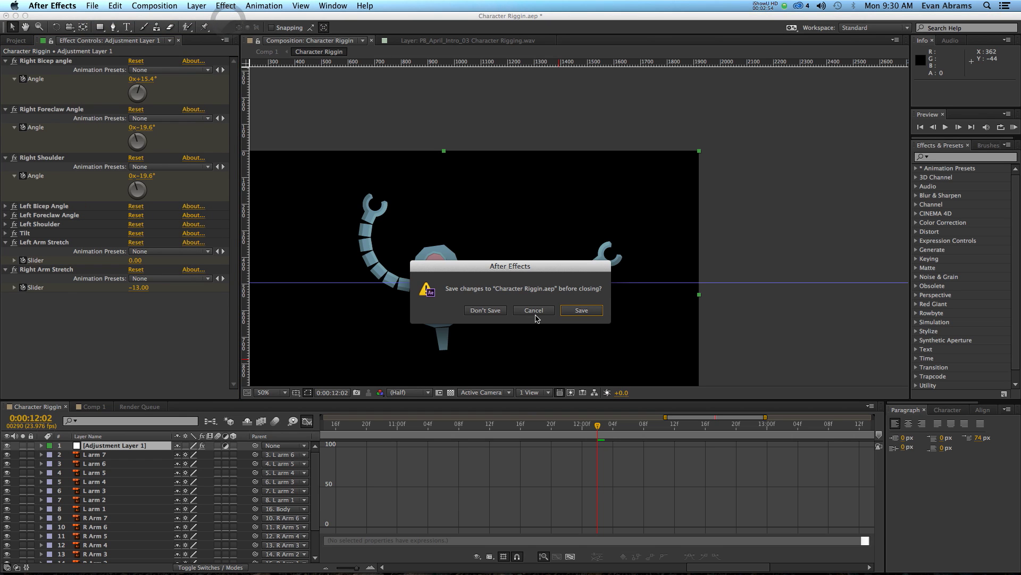
left_click(501, 310)
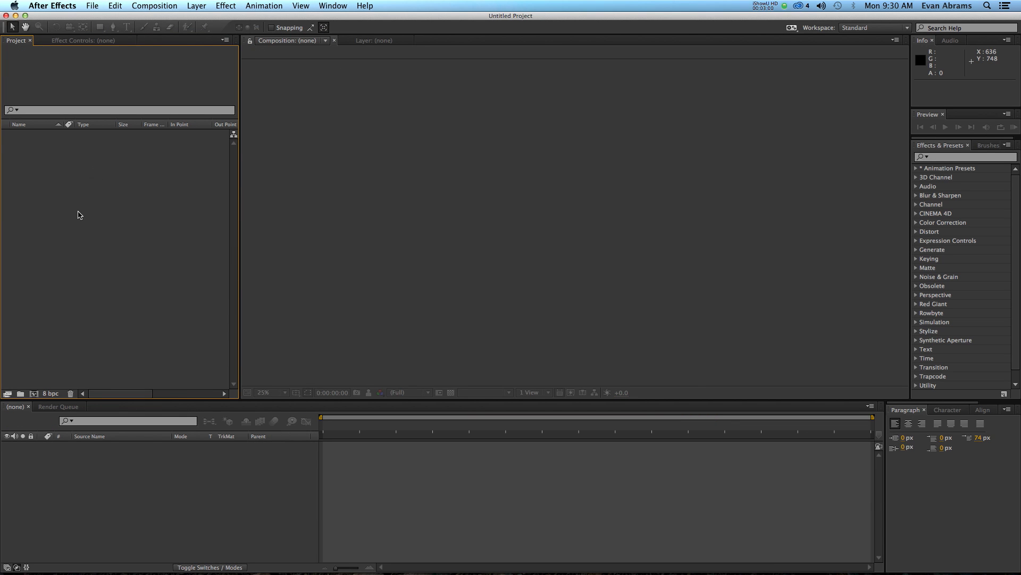
Bring Character Riggin.ai from the April folder in Finder into the After Effects project, with Composition as the import kind
key("super+Tab")
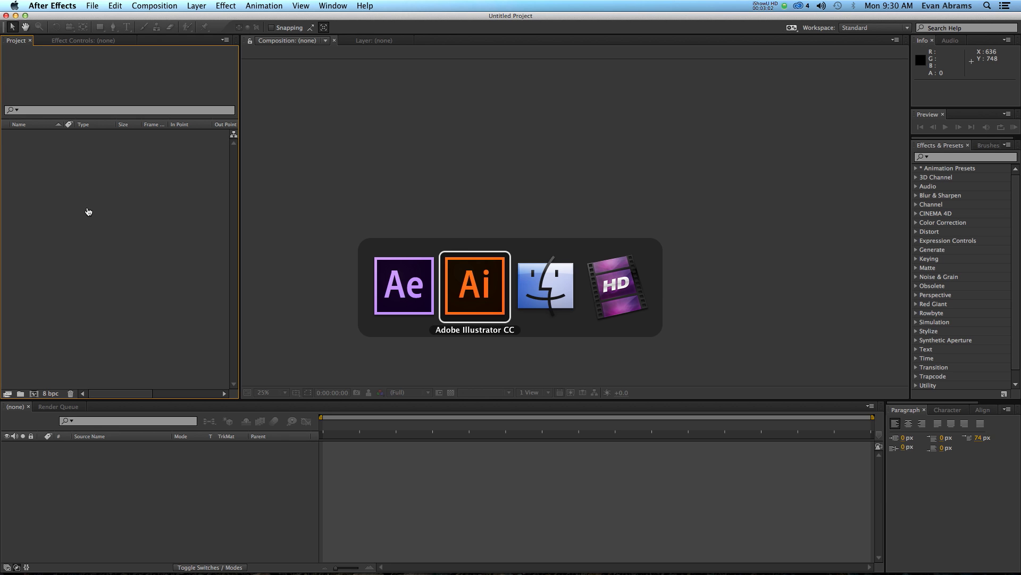
key("super+Tab")
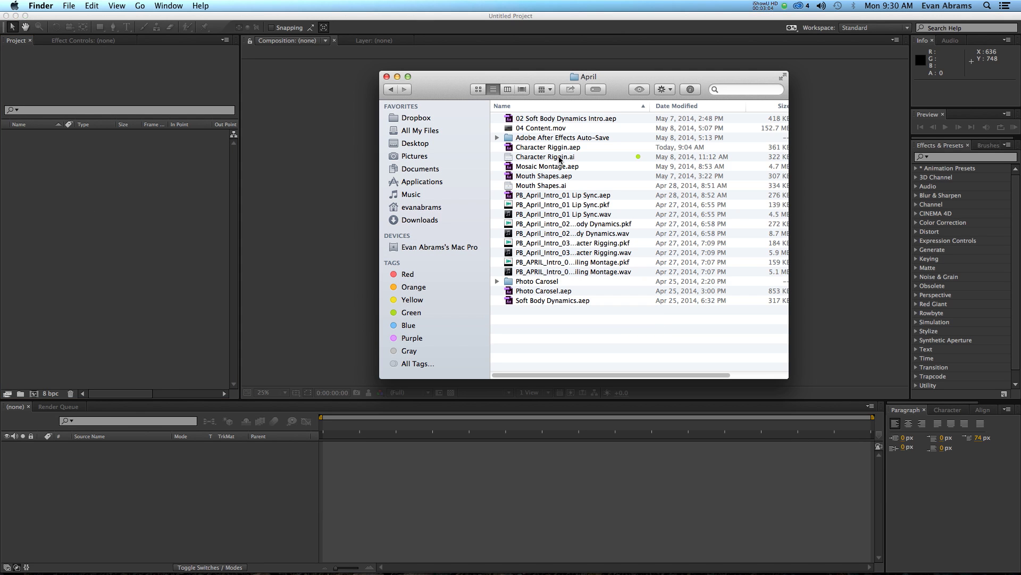
left_click(559, 158)
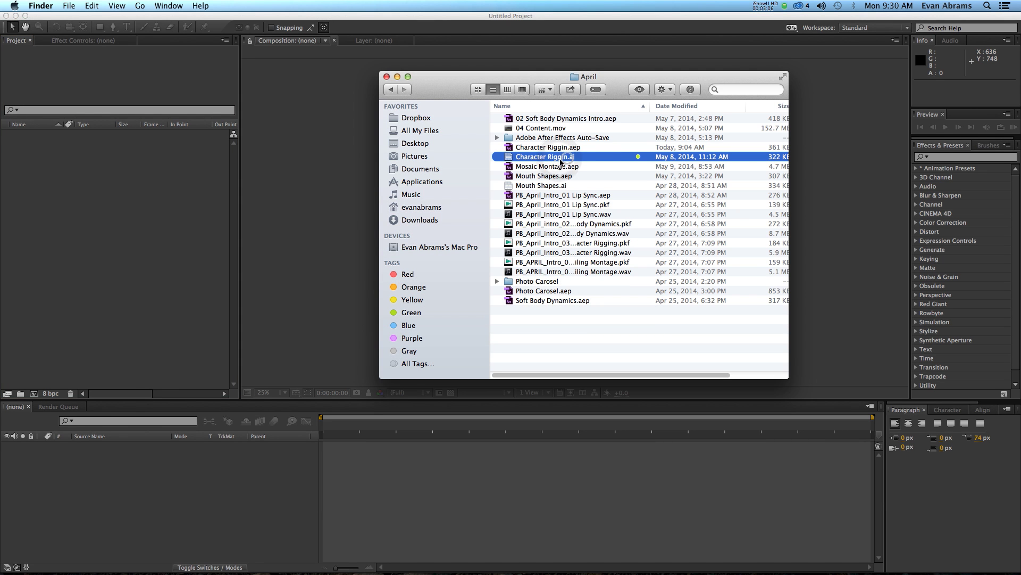
left_click_drag(560, 160, 126, 177)
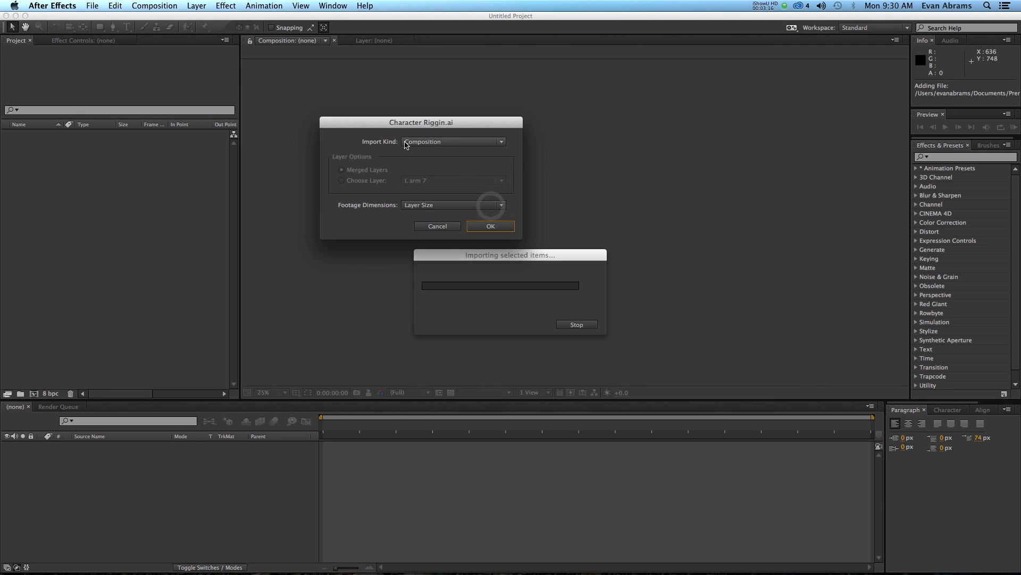
left_click(435, 143)
left_click(433, 158)
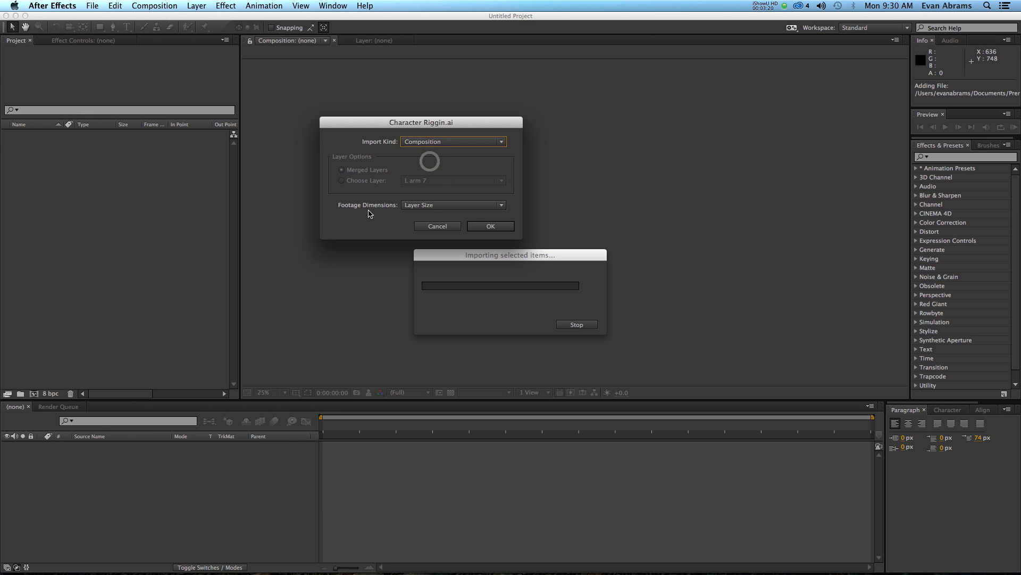
Compare the Layer Size and Document Size footage dimensions, choose Layer Size, and complete the import
left_click(417, 205)
left_click(418, 214)
left_click(417, 206)
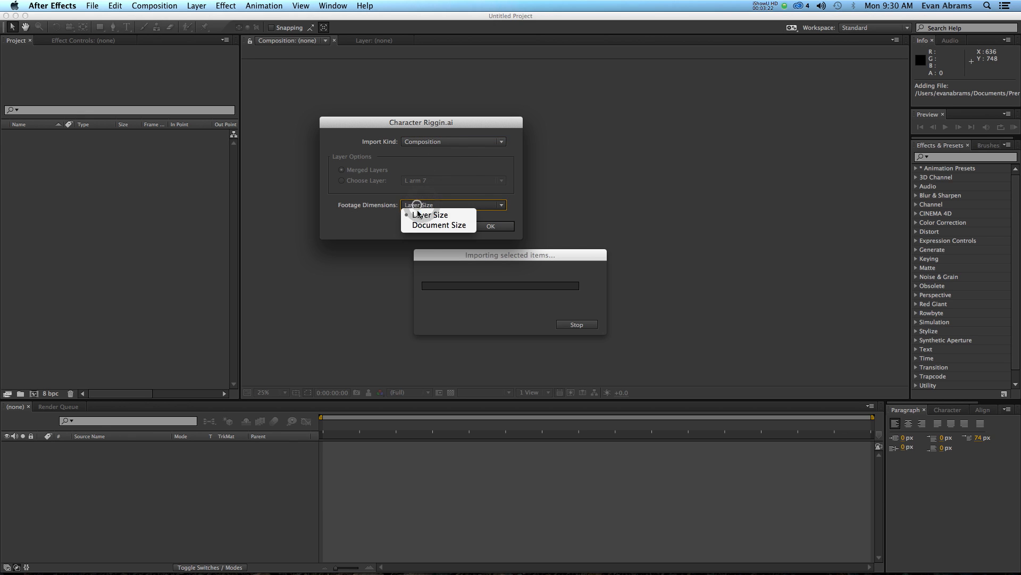
left_click(419, 214)
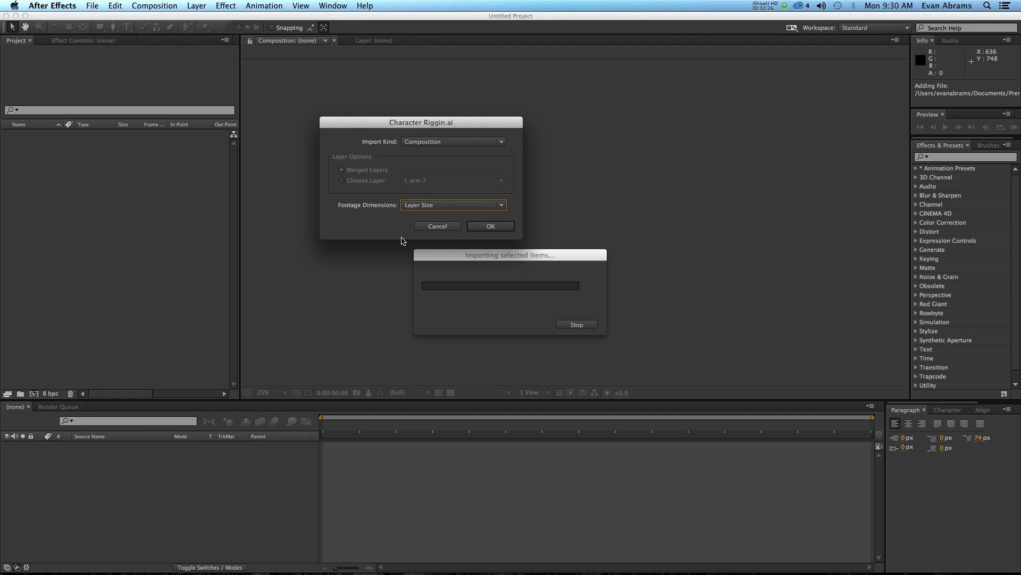
left_click(420, 207)
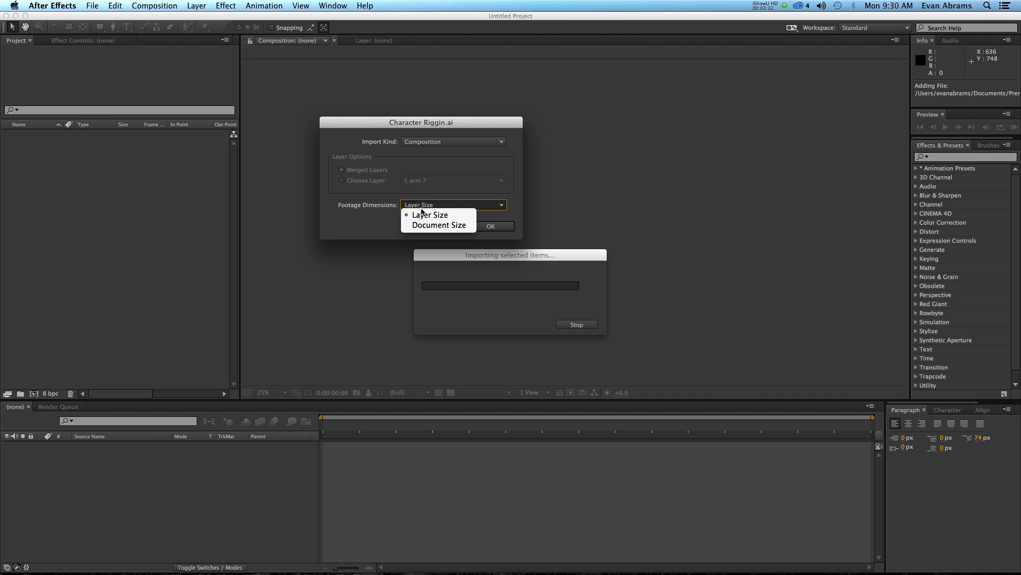
left_click(423, 224)
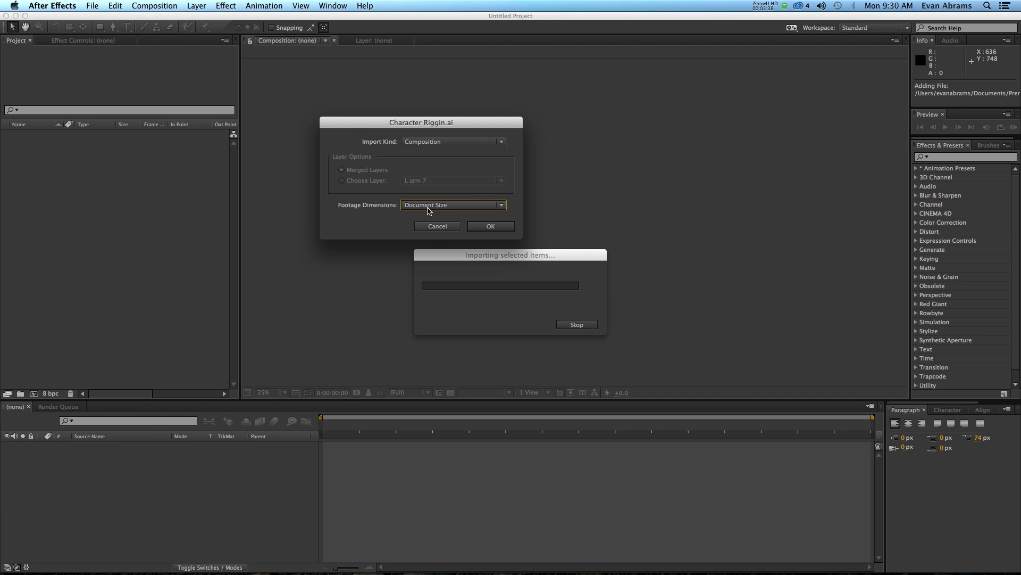
left_click(428, 210)
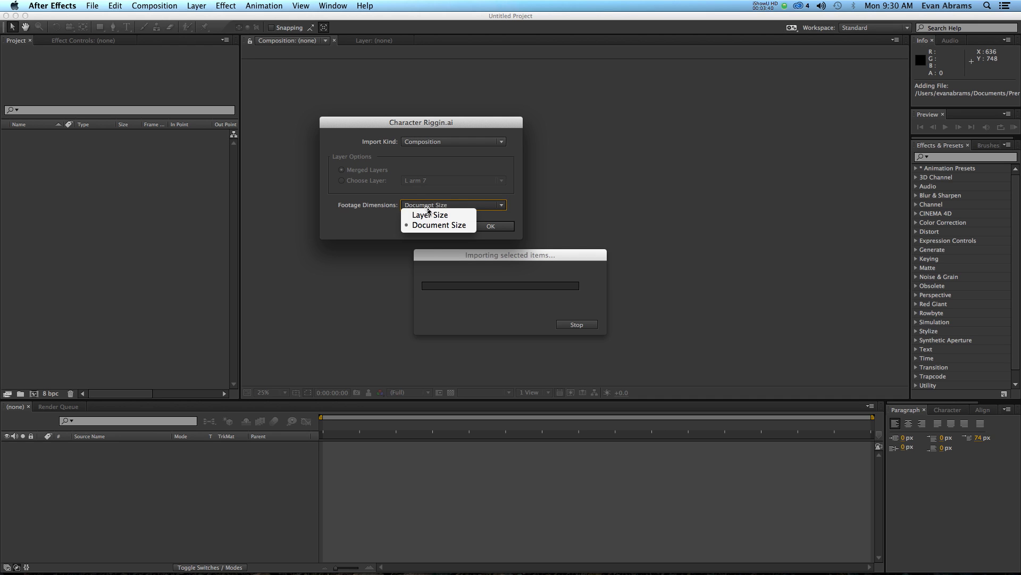
left_click(426, 208)
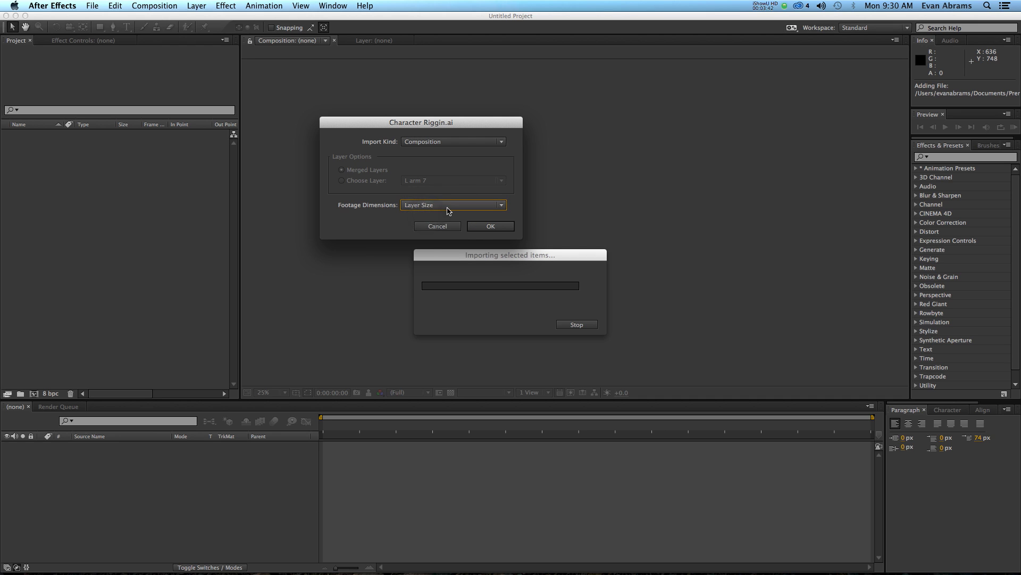
left_click(487, 226)
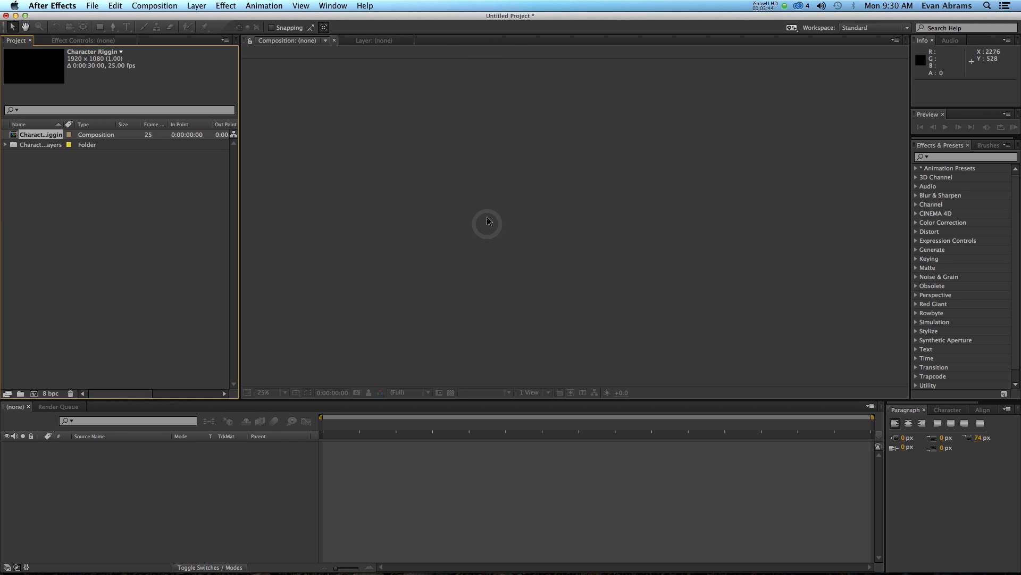
Open the imported Character Riggin composition and compare its layout with the original artwork in Illustrator
left_click(80, 178)
double_click(30, 136)
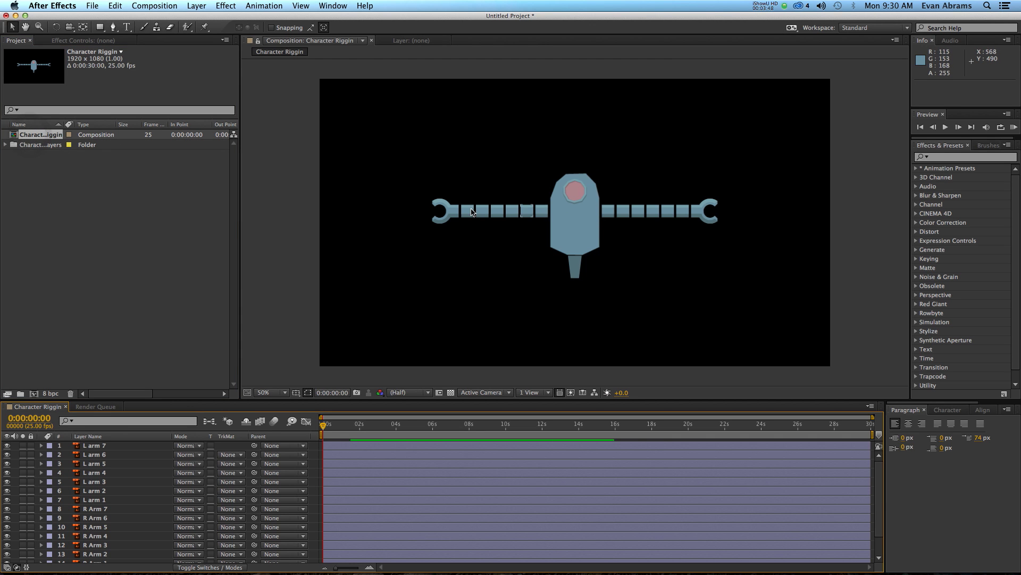
left_click(591, 210)
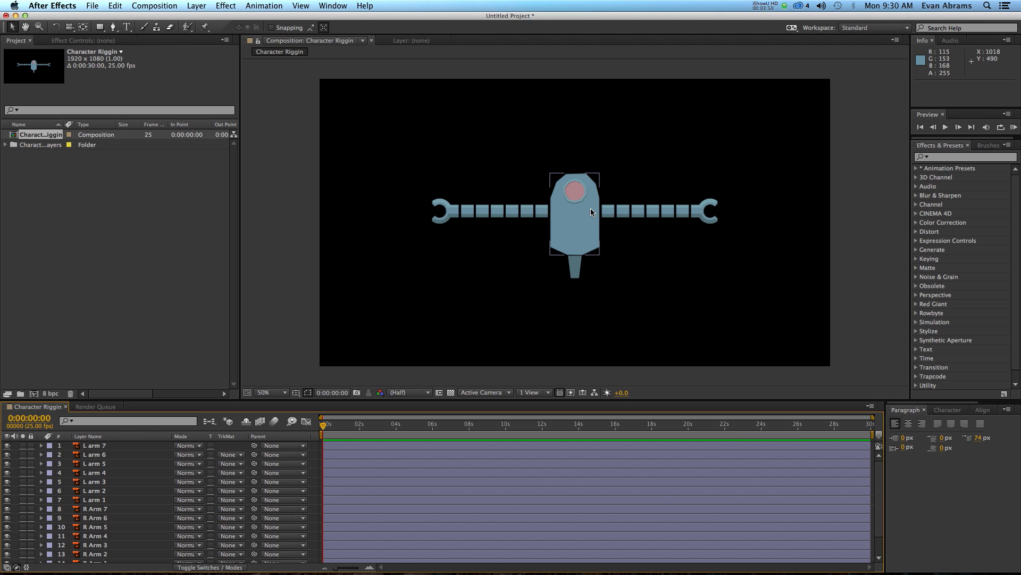
key("super+Tab")
key("super+Tab")
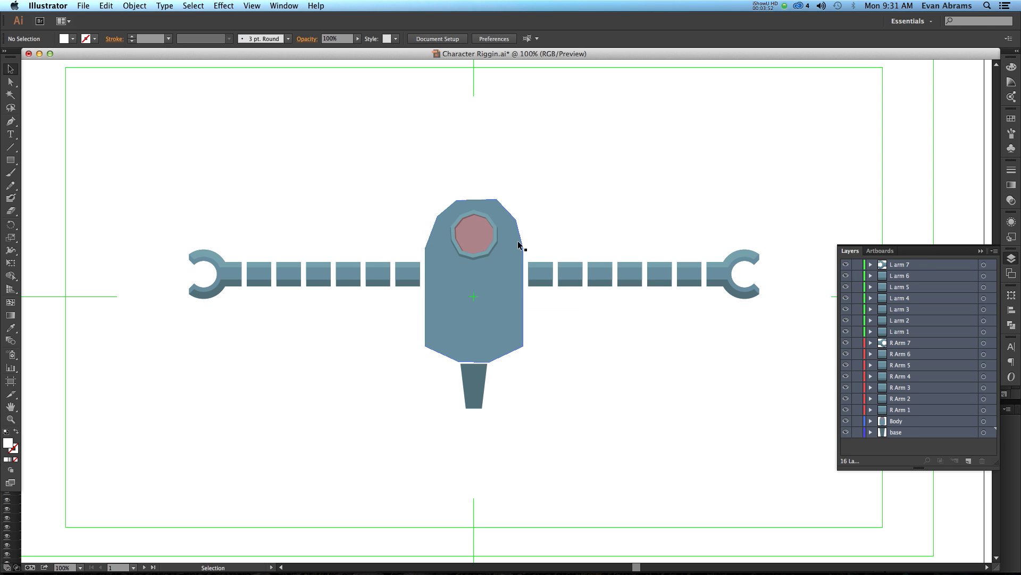
key("super+Tab")
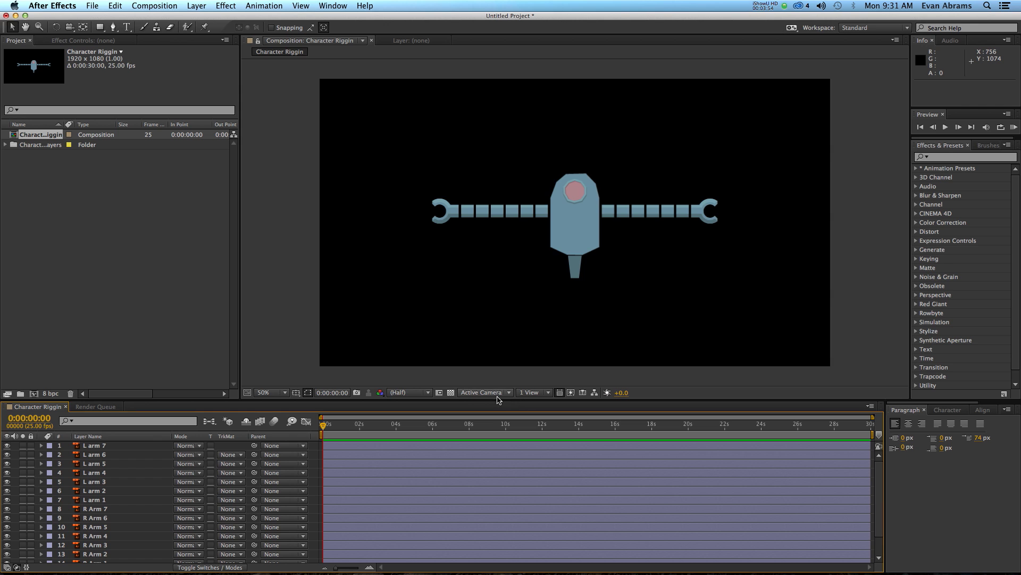
Toggle the composition's transparency grid on and off to compare the backgrounds, and leave it on
left_click(451, 393)
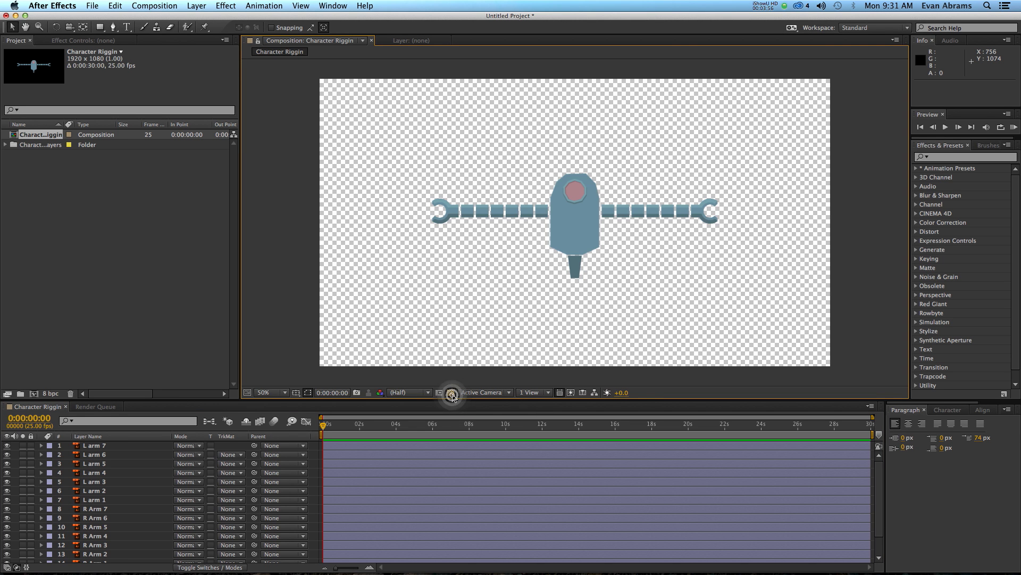
left_click(452, 394)
left_click(451, 394)
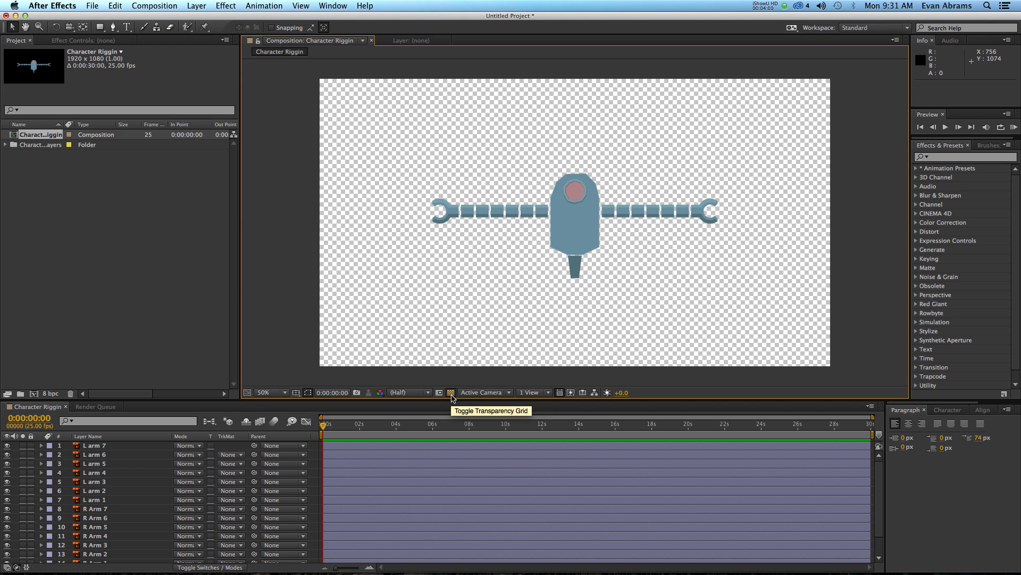
left_click(450, 394)
left_click(451, 393)
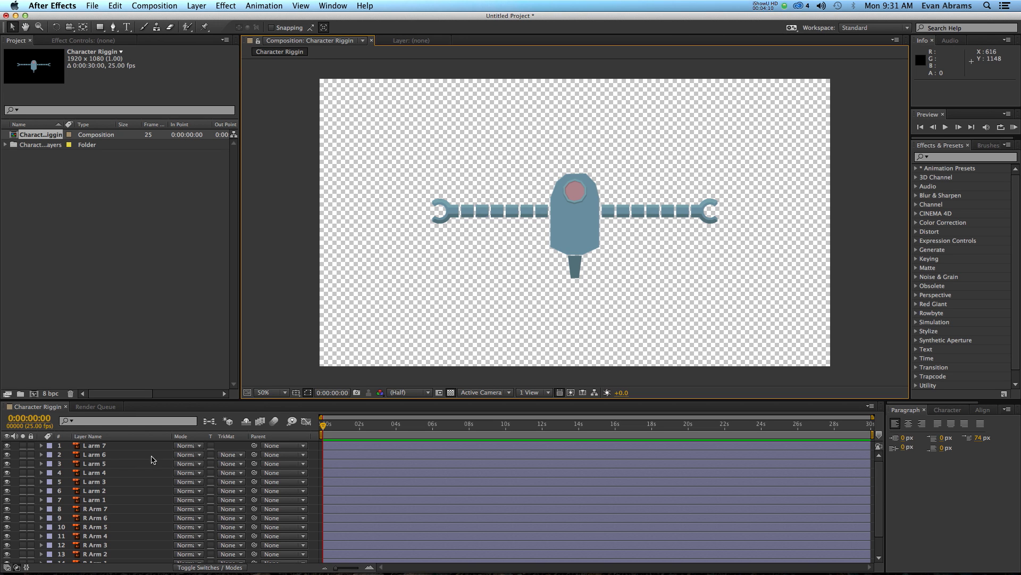
Select the L arm 7 claw and neighbouring arm segments to check their layer bounds, and deselect
left_click(110, 447)
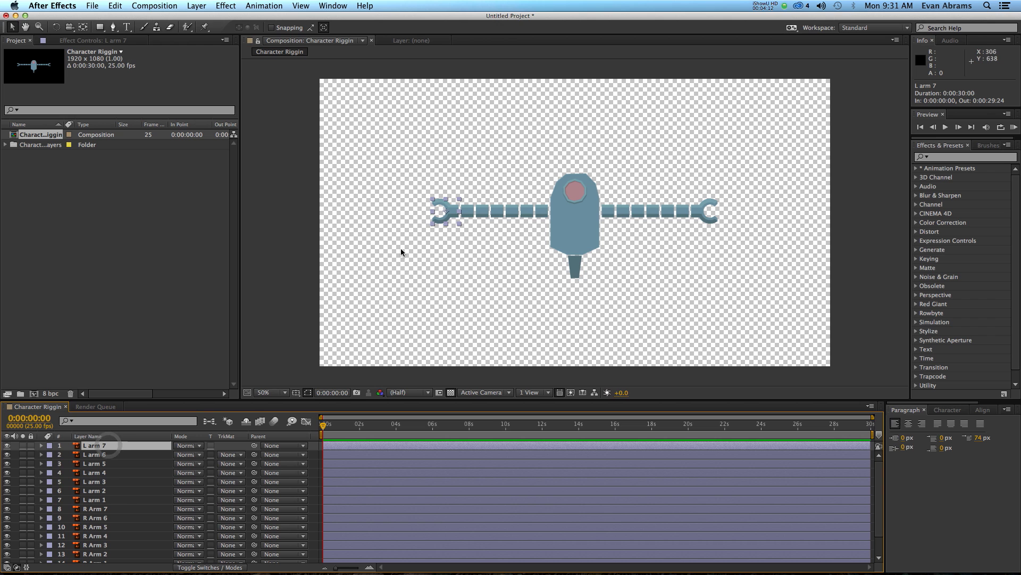
left_click(470, 213)
left_click(496, 210)
left_click(468, 223)
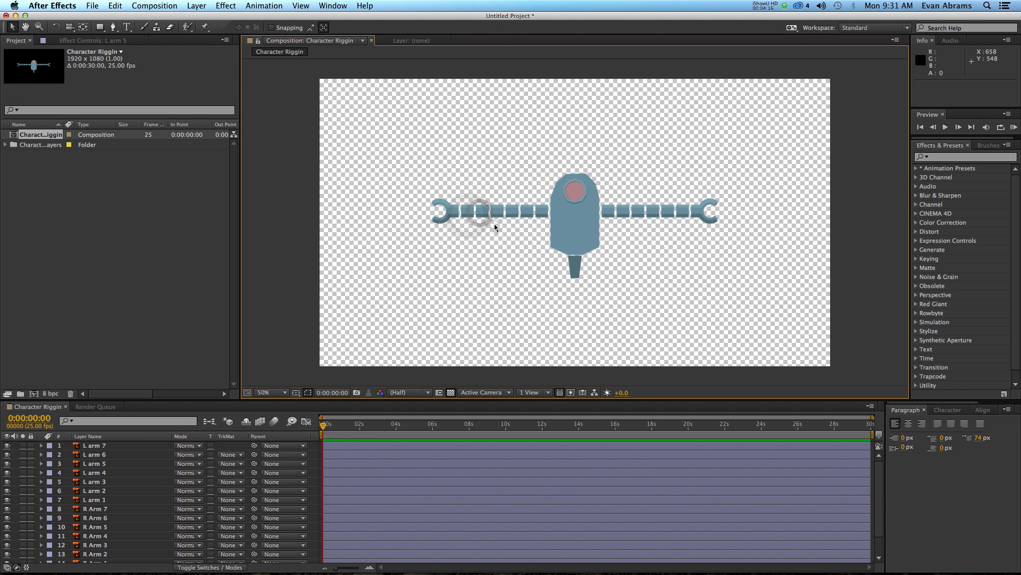
Move the anchor point of L arm 1 horizontally from its centre into the gap beside the body, using the Pan Behind tool
scroll(499, 221, "up", 2)
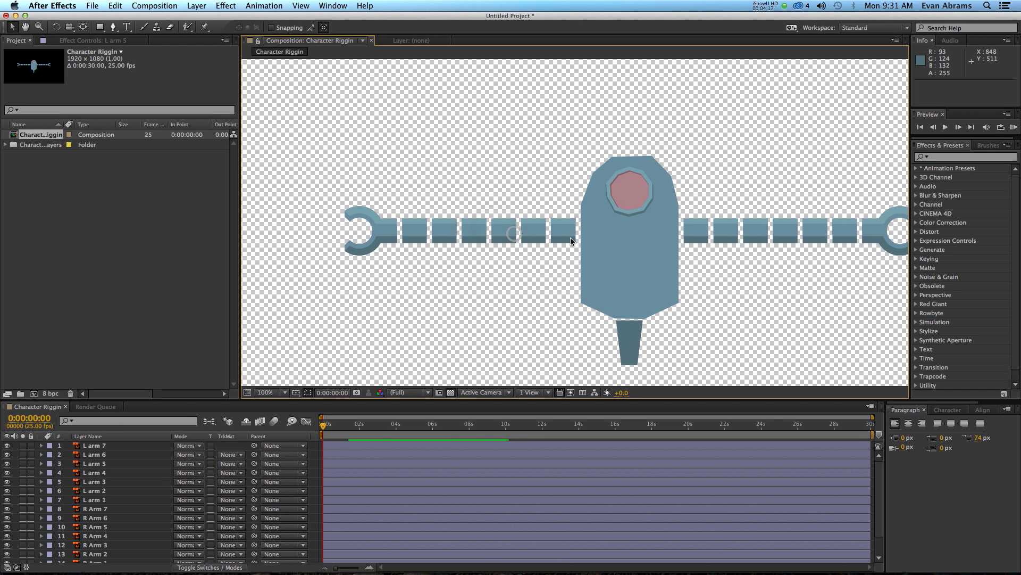
left_click(566, 234)
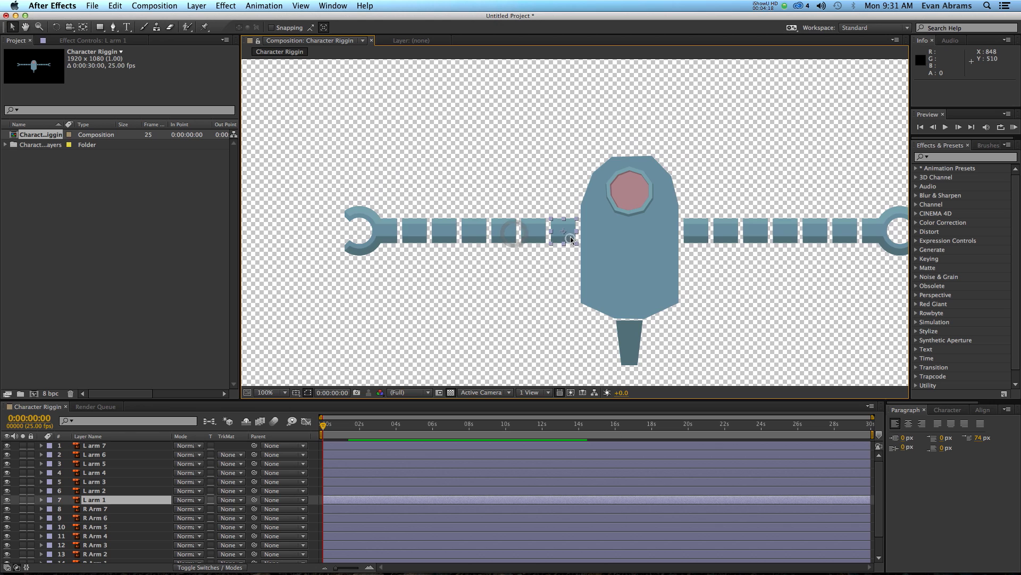
scroll(563, 232, "up", 2)
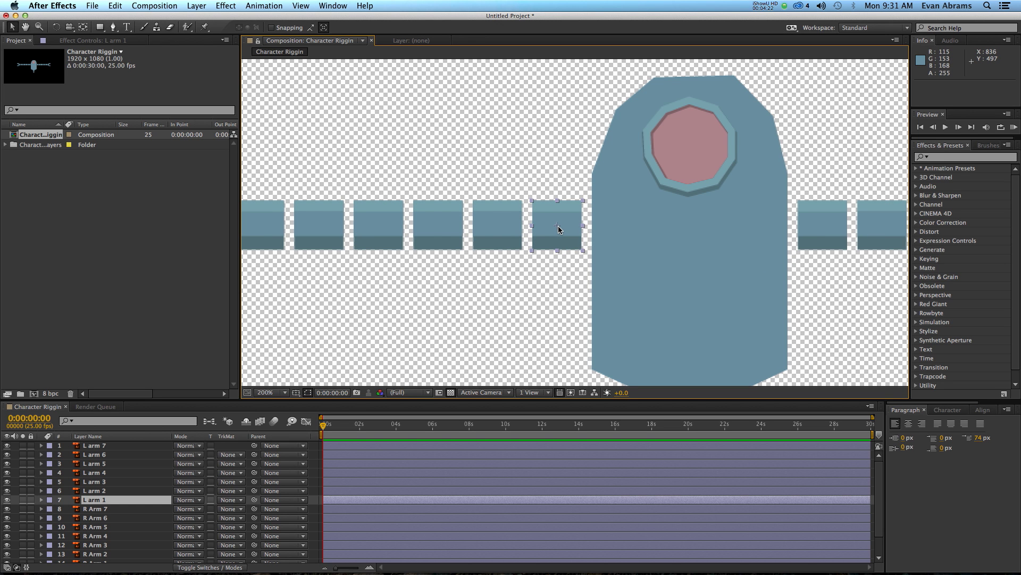
key("y")
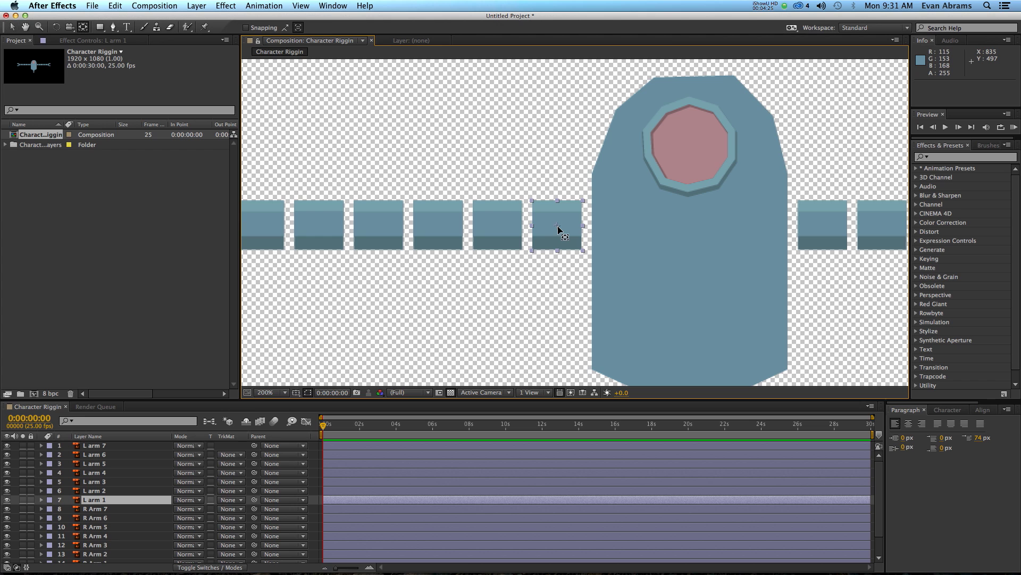
left_click_drag(558, 225, 523, 179)
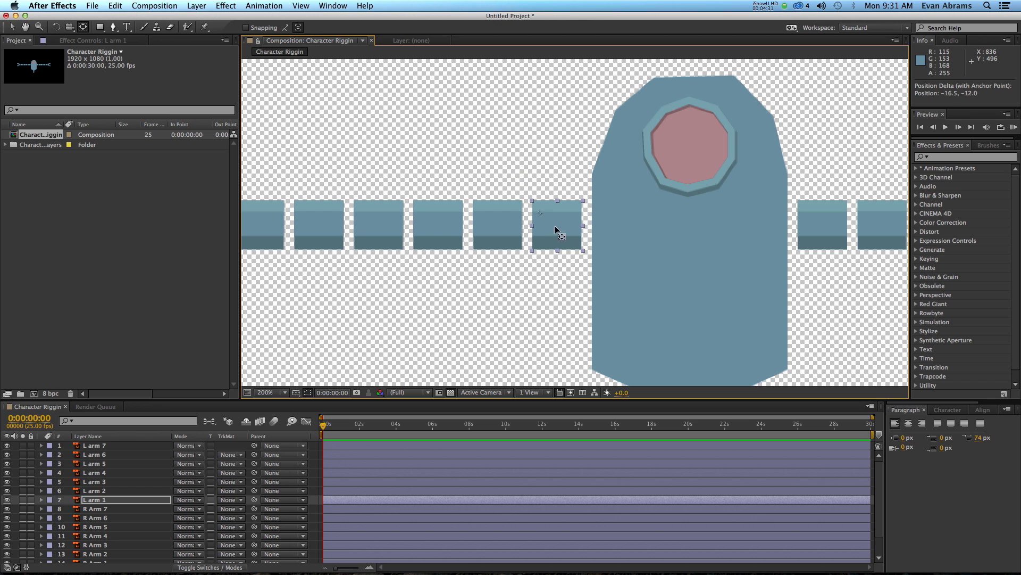
key("period")
key("period")
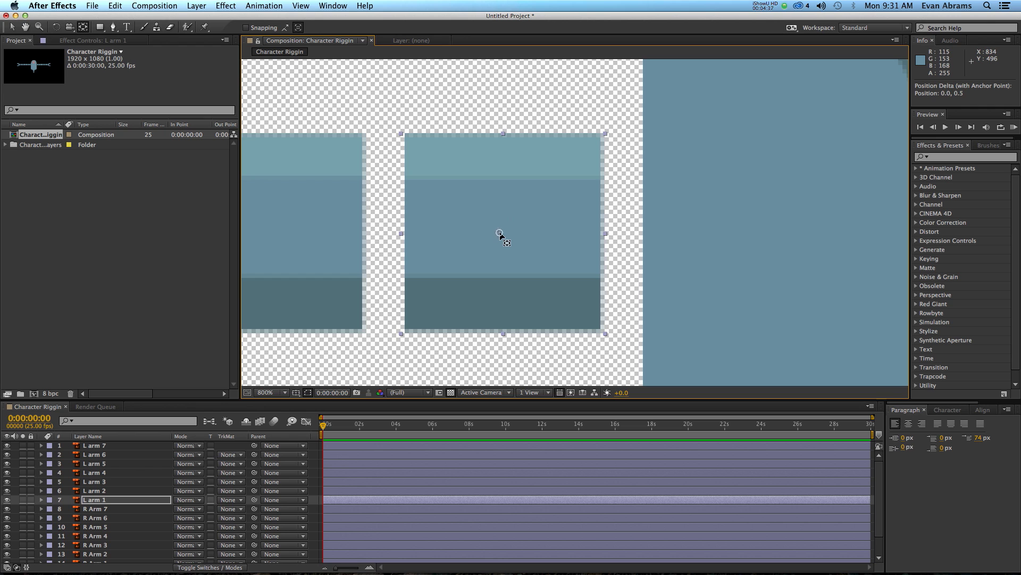
left_click_drag(500, 233, 625, 237)
key("comma")
key("comma")
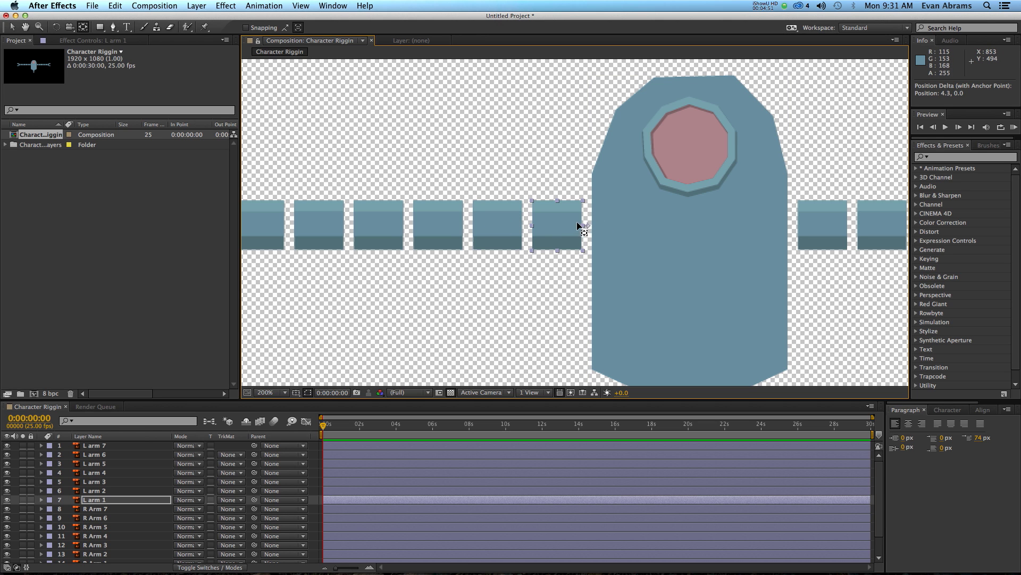
Move the anchor point of L arm 2 about 27 px horizontally into the gap between it and L arm 1
left_click(502, 226)
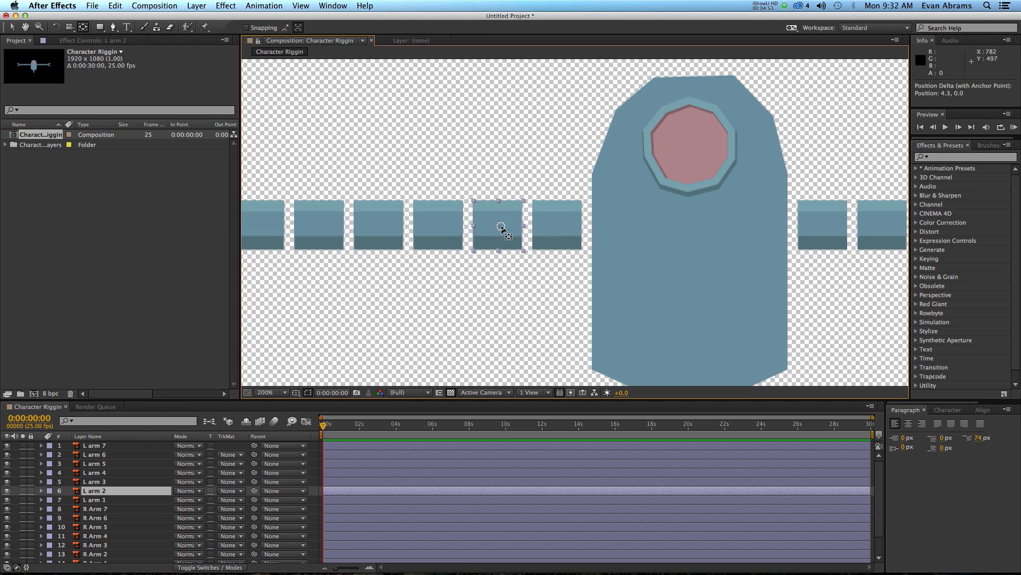
scroll(500, 225, "up", 2)
left_click_drag(495, 228, 554, 230)
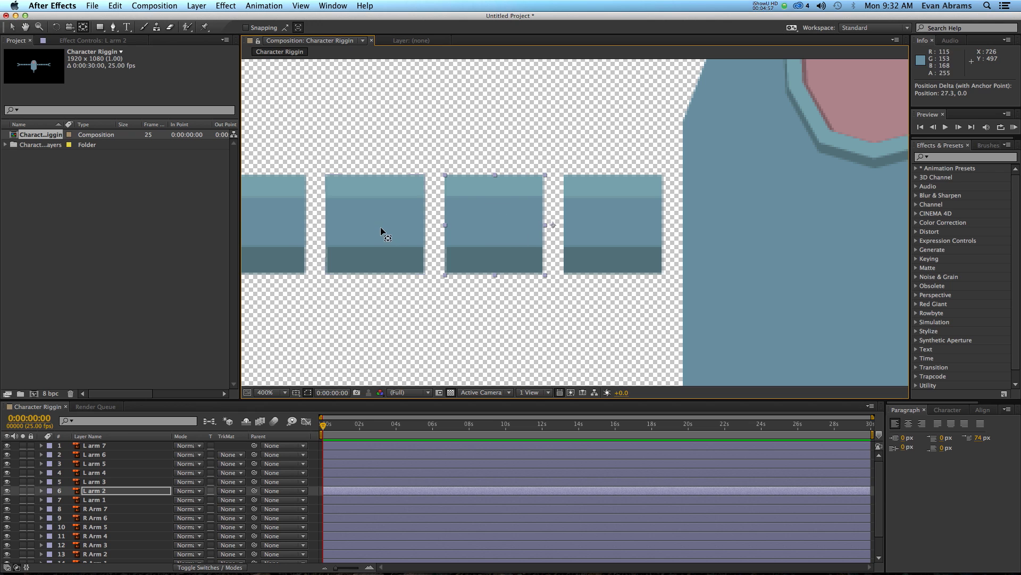
Move the anchor points of L arm 3, L arm 4 and L arm 5 about 27 to 28 px horizontally into the gaps on their body side
left_click_drag(381, 227, 435, 230)
left_click_drag(313, 220, 556, 221)
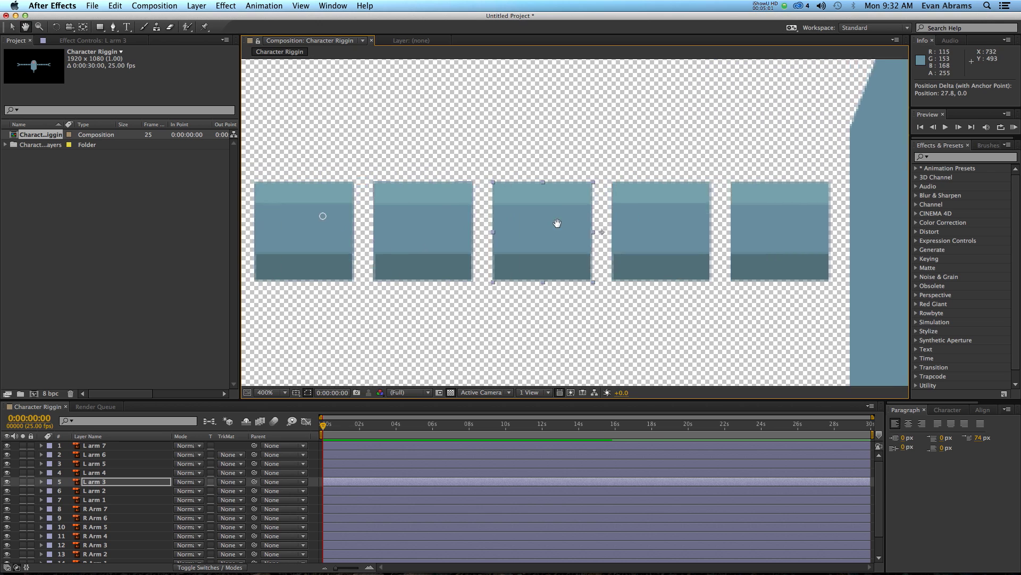
left_click(522, 227)
left_click_drag(497, 232, 556, 242)
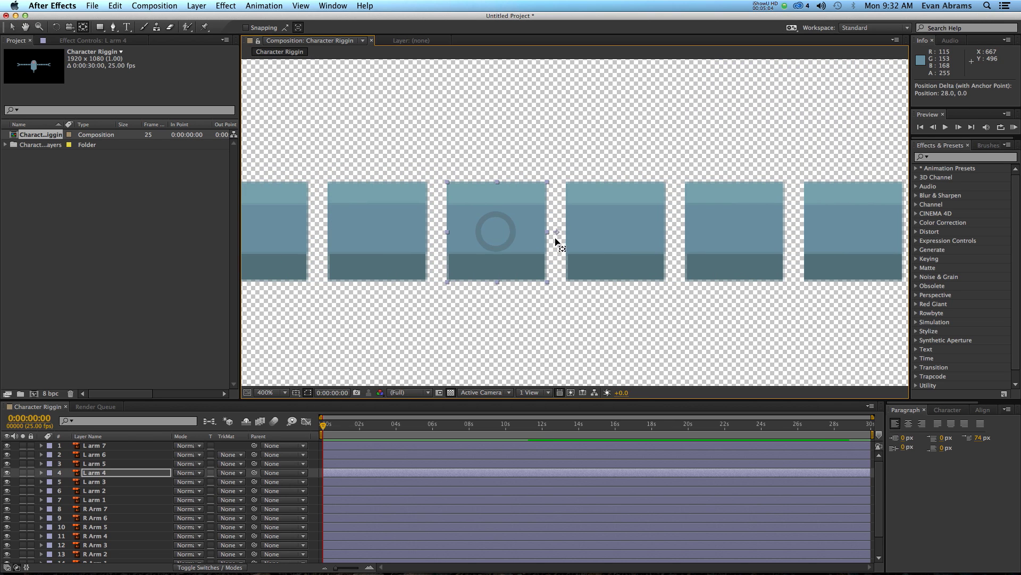
left_click(303, 239)
left_click(335, 233)
left_click_drag(378, 232, 435, 241)
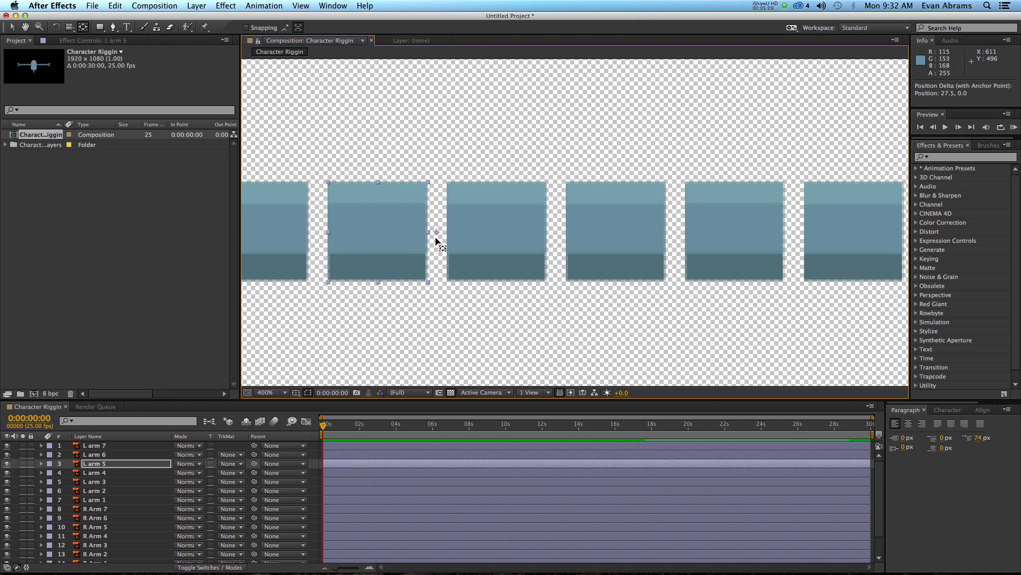
Move the anchor points of L arm 6 by about 27.5 px and L arm 7 by about 54 px horizontally into the gaps on their body side
left_click_drag(329, 250, 619, 272)
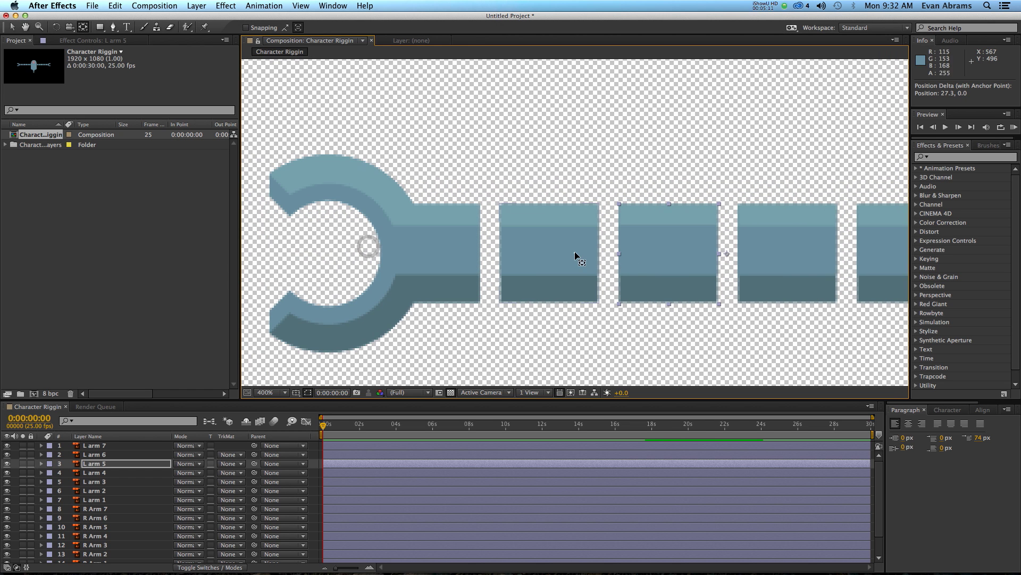
left_click(575, 252)
left_click_drag(549, 255, 610, 264)
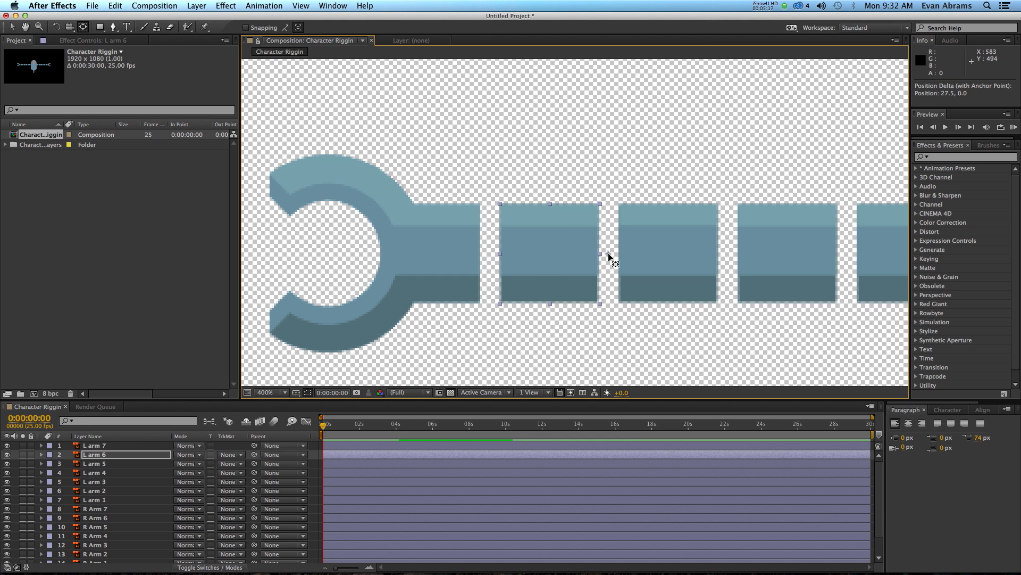
left_click(406, 248)
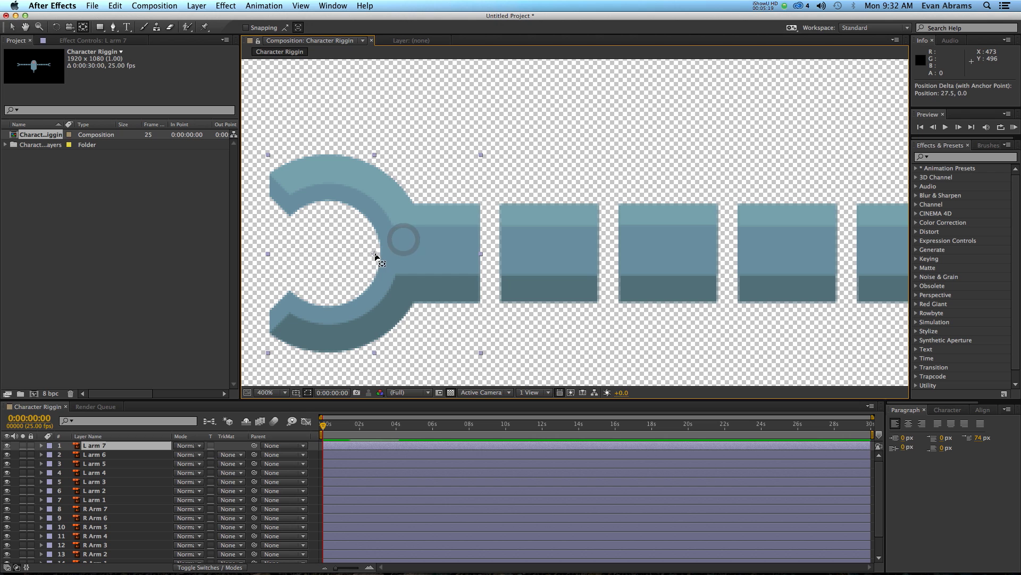
left_click_drag(376, 255, 490, 256)
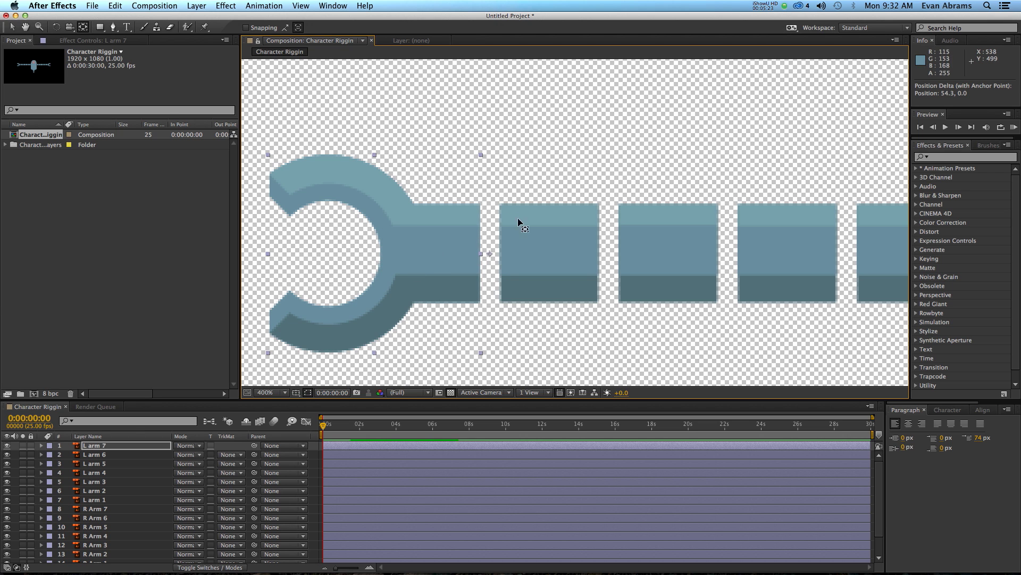
Move the anchor points of R Arm 7 through R Arm 1 horizontally into the gap on each segment's body side
key("comma")
key("comma")
key("comma")
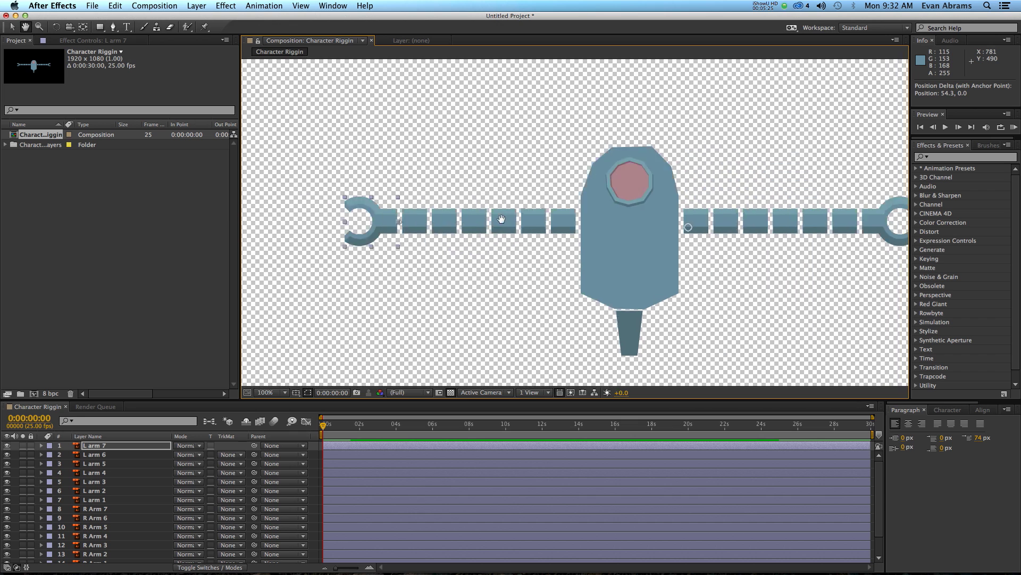
left_click_drag(692, 228, 536, 228)
key("period")
key("period")
left_click(659, 237)
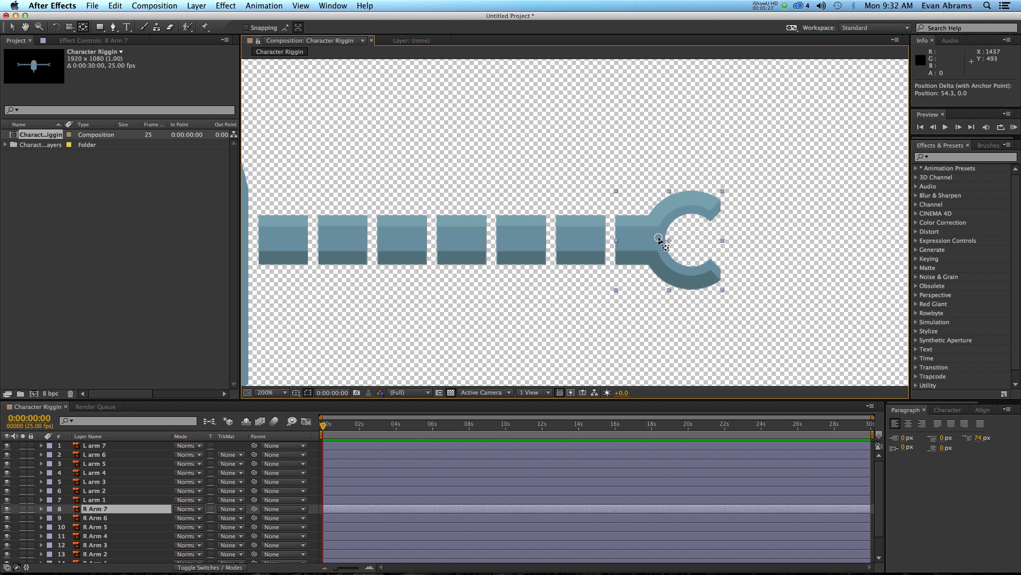
left_click_drag(671, 245, 685, 222)
left_click(558, 242)
left_click(531, 247)
left_click(598, 229)
left_click_drag(599, 229, 462, 233)
Move the Body layer's anchor point straight down to the centre of its lower edge, where it meets the base
left_click_drag(528, 274, 707, 148)
left_click(585, 151)
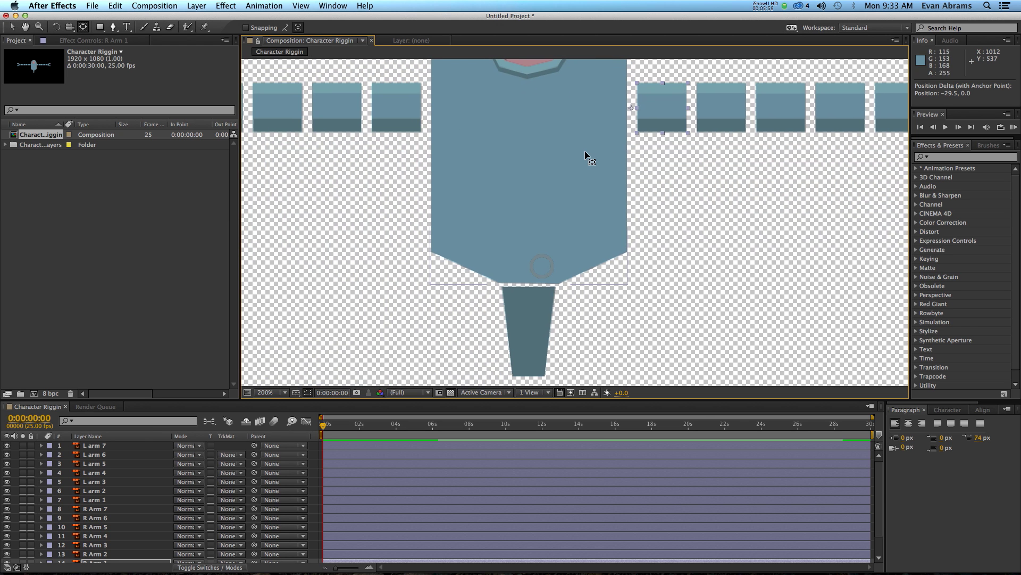
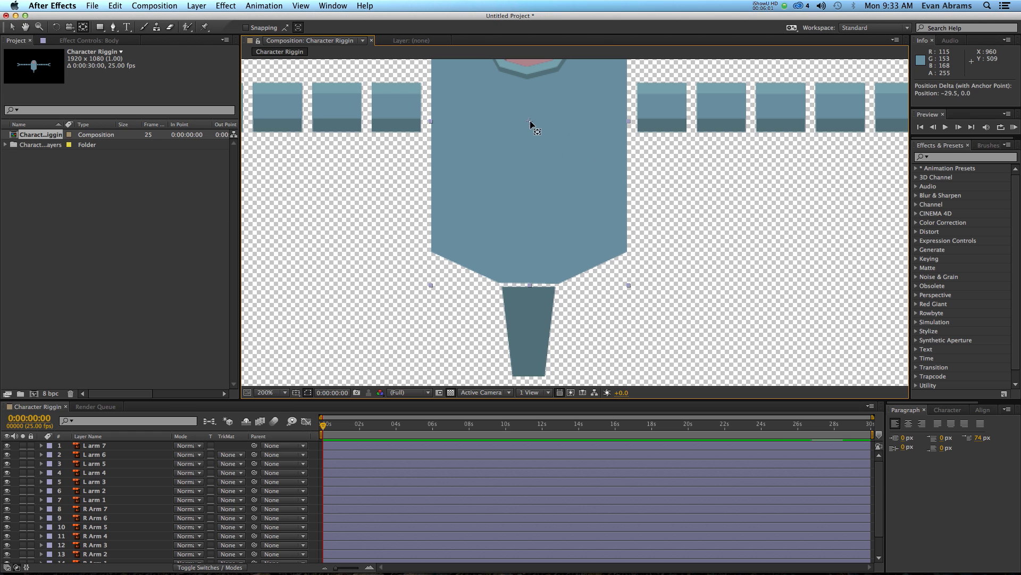
left_click_drag(525, 207, 528, 285)
Move the base layer's anchor point 53 px straight down to just below its lower edge
left_click(538, 311)
scroll(532, 288, "down", 3)
left_click_drag(528, 260, 528, 308)
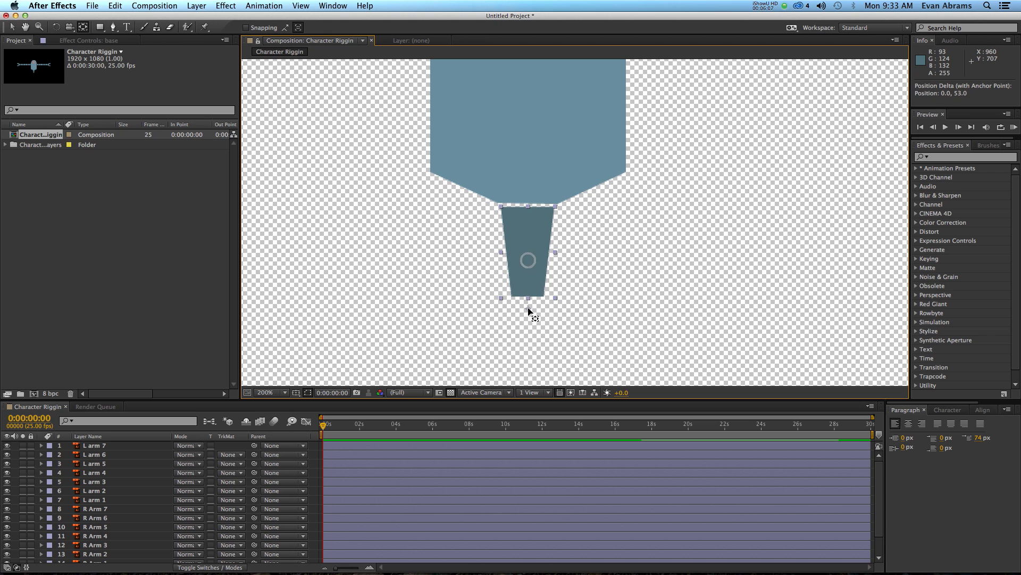
Parent each left arm segment from L arm 7 inward to the next lower-numbered one, L arm 1 to Body, and Body to base
scroll(577, 218, "down", 2)
scroll(578, 218, "down", 2)
key("v")
left_click(609, 285)
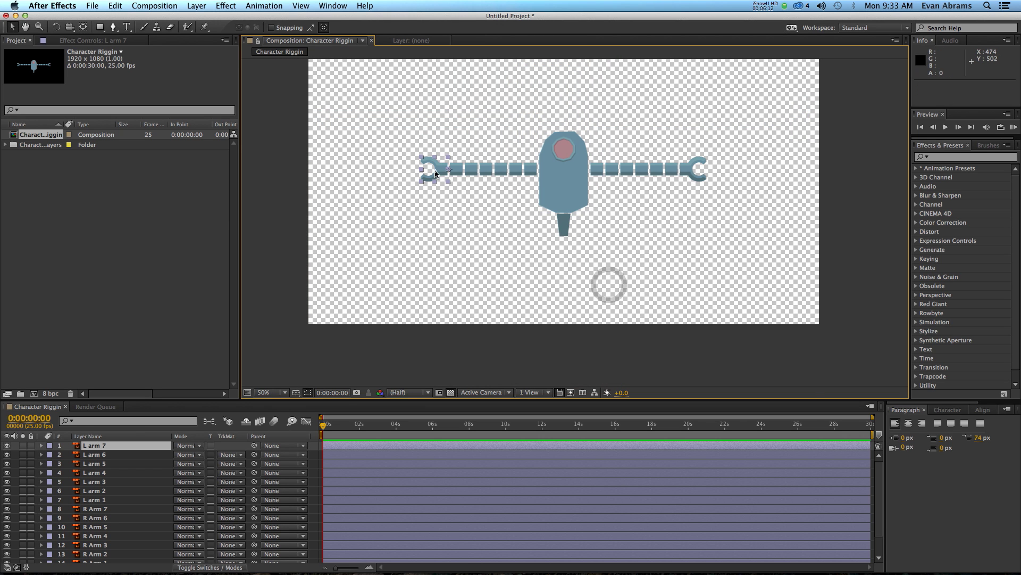
left_click(449, 168)
key("period")
left_click_drag(419, 183, 496, 262)
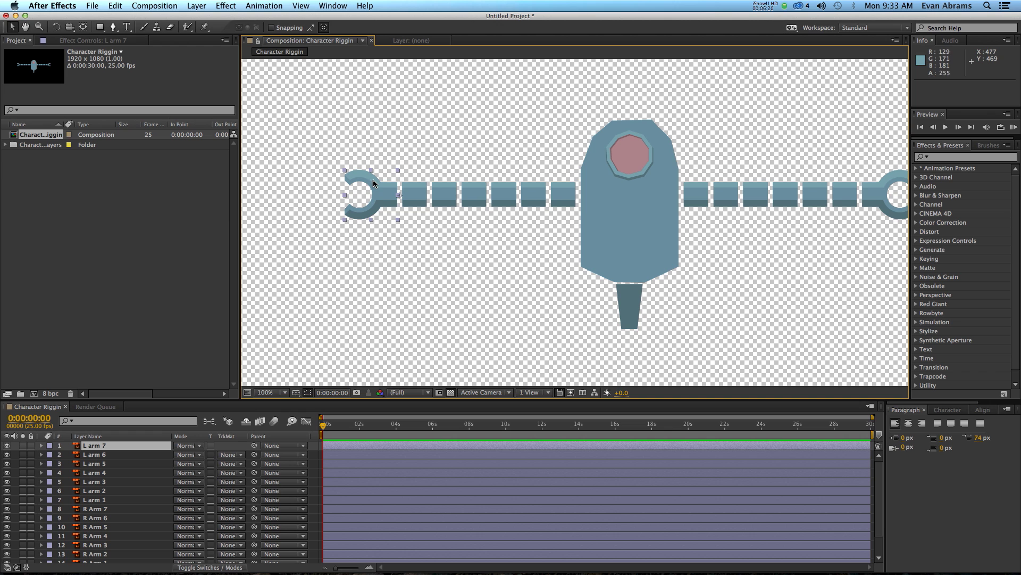
left_click(105, 454)
left_click(108, 464)
left_click(113, 473)
left_click(103, 446)
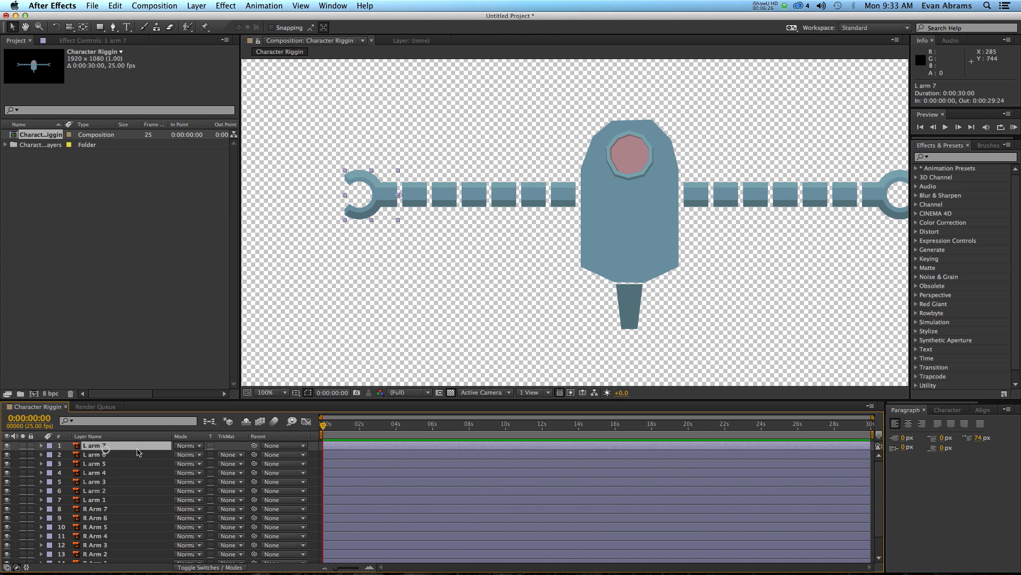
left_click_drag(255, 445, 240, 558)
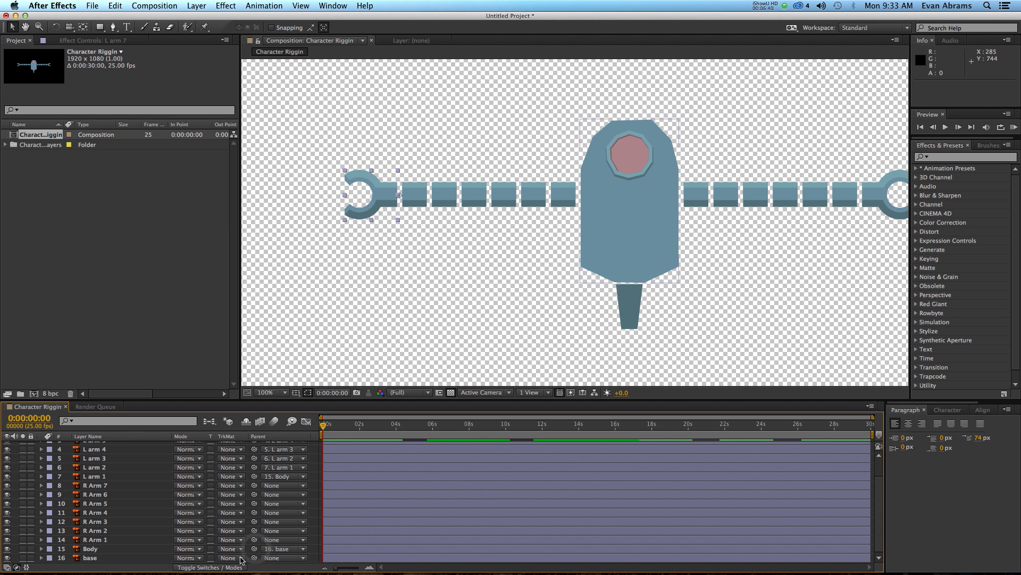
Parent each right arm segment from R Arm 7 inward to the next lower-numbered one, and R Arm 1 to Body
left_click(134, 488)
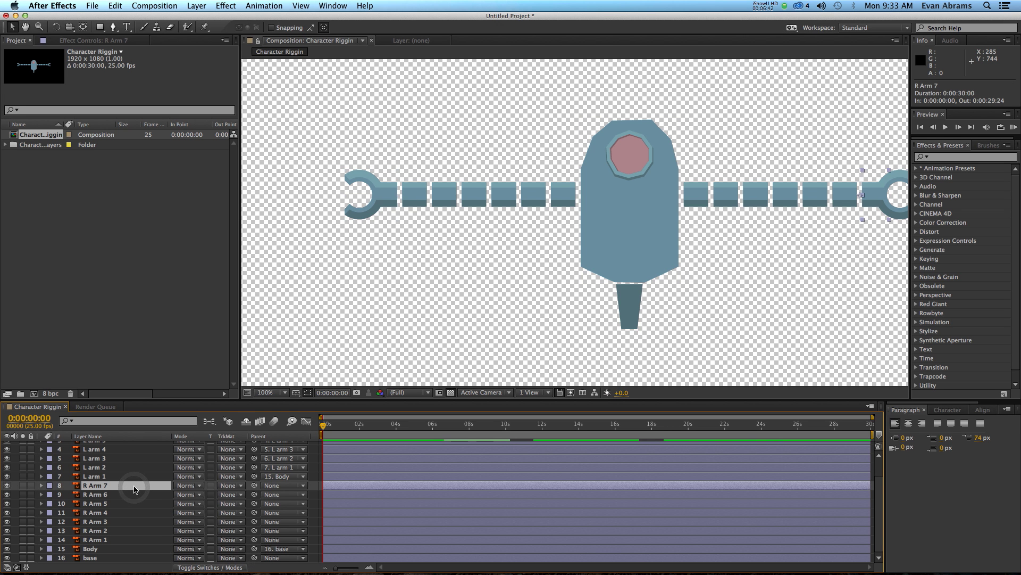
left_click_drag(254, 485, 106, 494)
left_click_drag(255, 497, 247, 549)
left_click(248, 505)
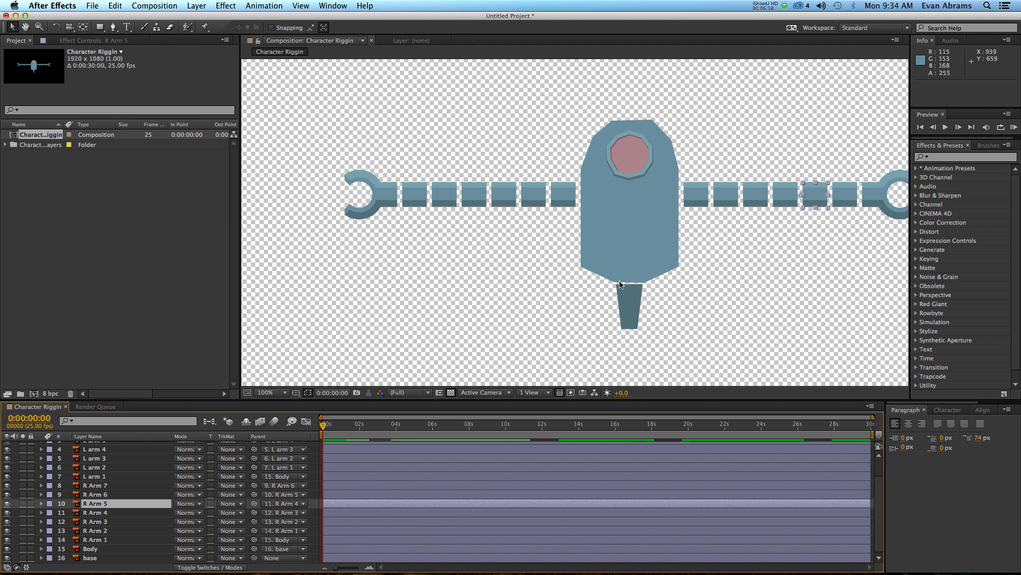
Test the right arm's hierarchy by rotating R Arm 1 to about -27°, and undo the rotation
left_click(826, 241)
left_click_drag(826, 241, 662, 267)
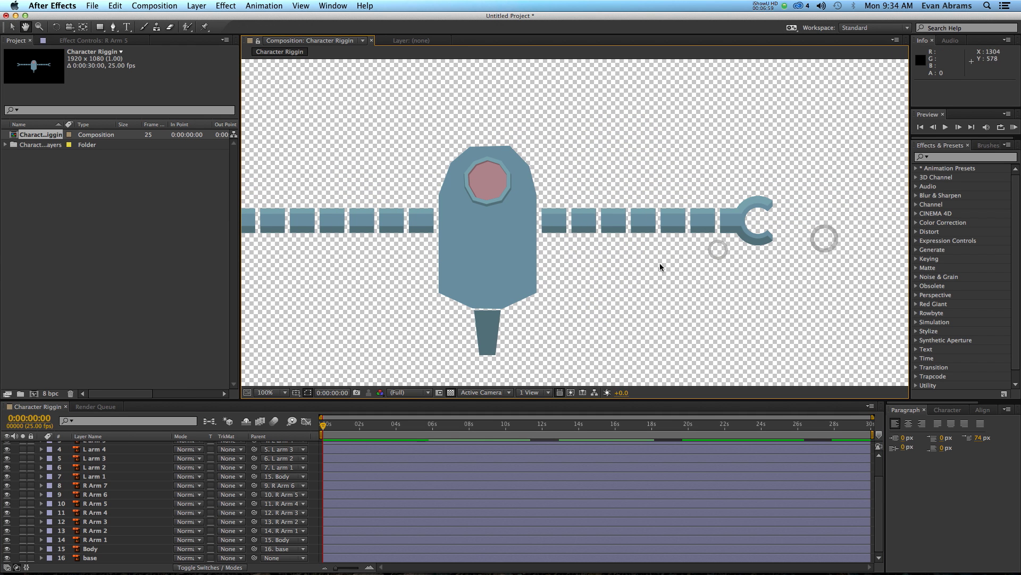
left_click(557, 226)
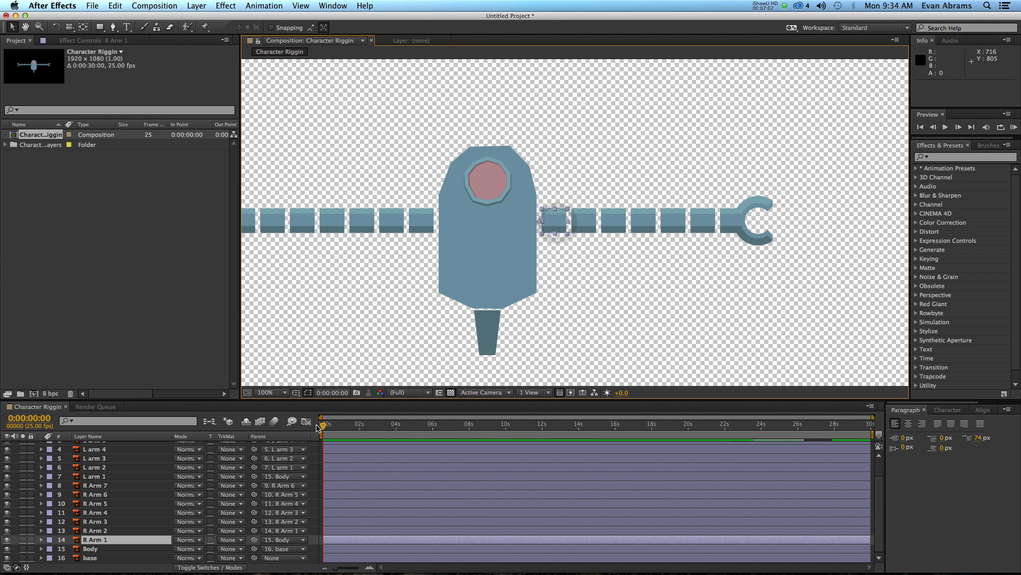
key("r")
left_click_drag(180, 549, 178, 550)
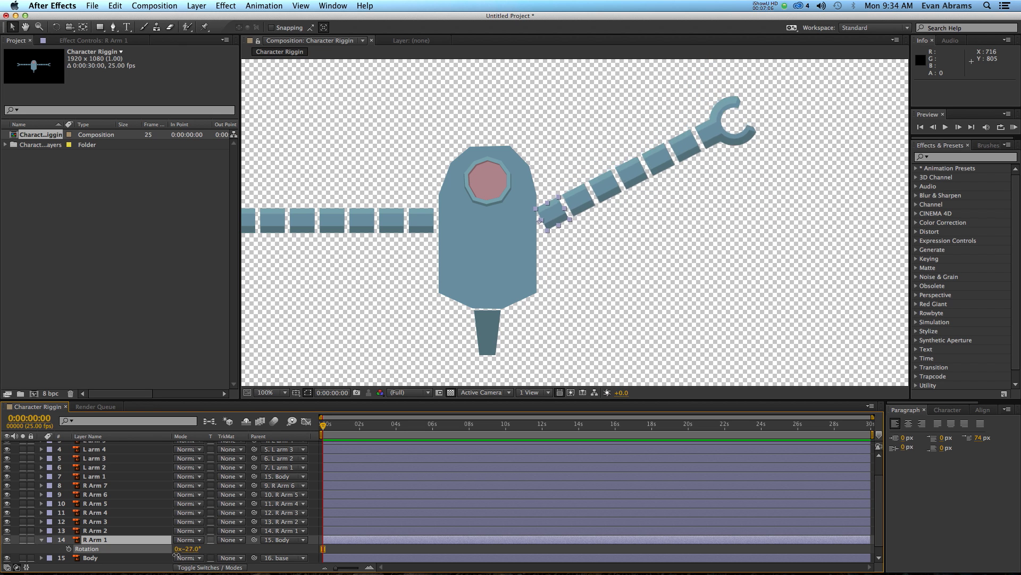
key("super+z")
key("super+z")
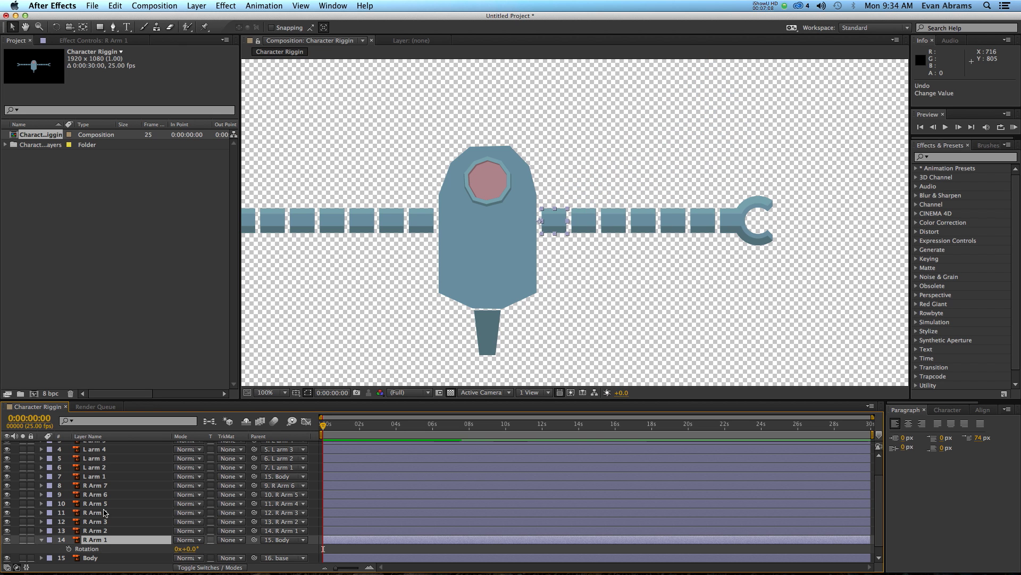
Test bending the right arm by rotating all seven R Arm layers together to -8°, and undo the rotation
left_click(104, 486, "shift")
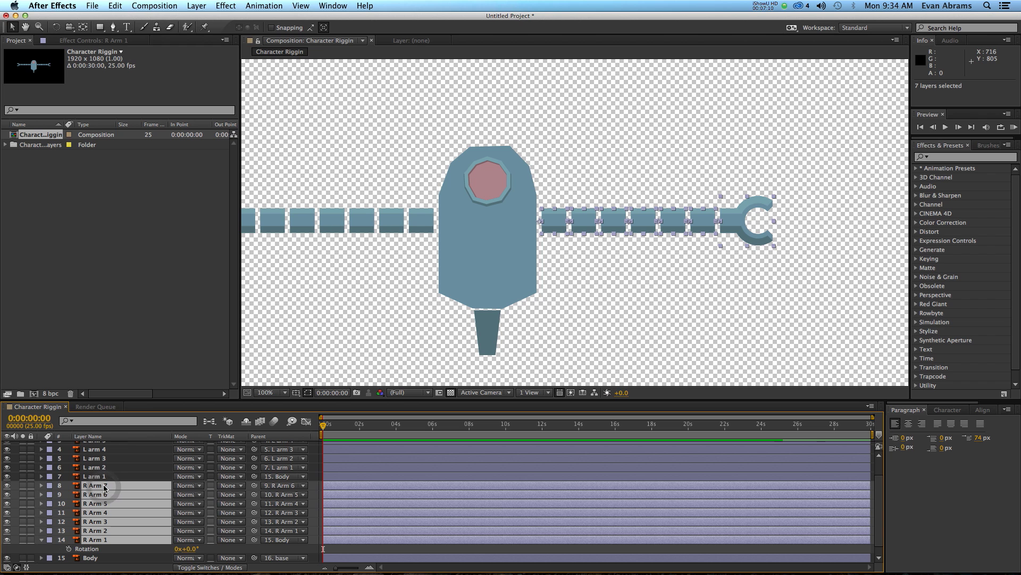
key("r")
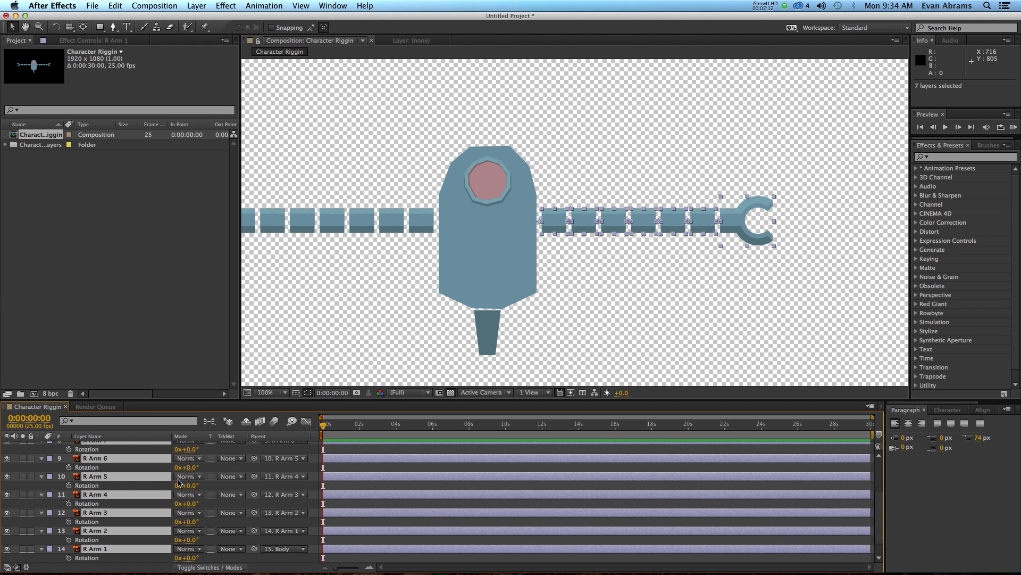
left_click_drag(191, 451, 185, 454)
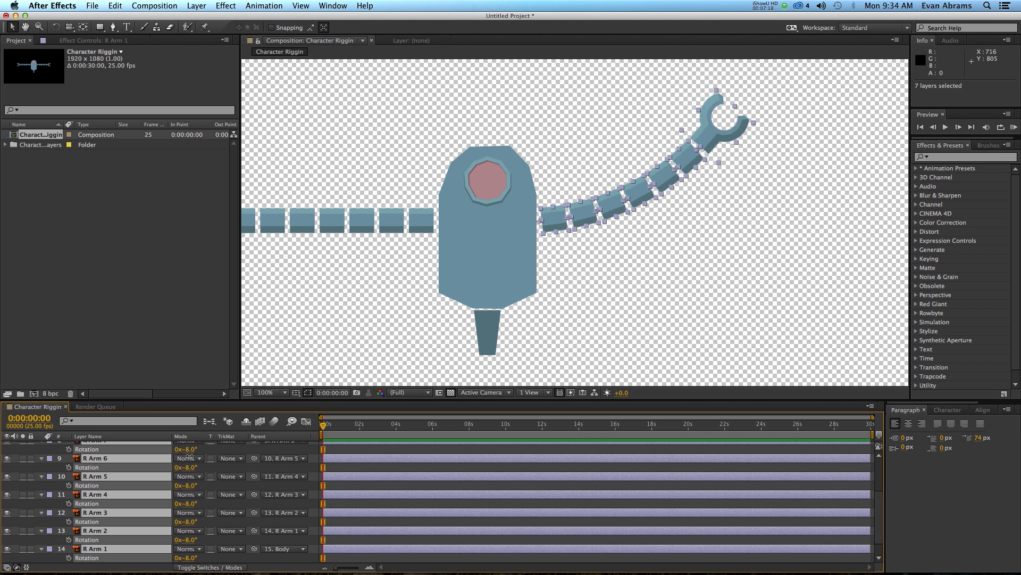
key("super+z")
left_click(347, 469)
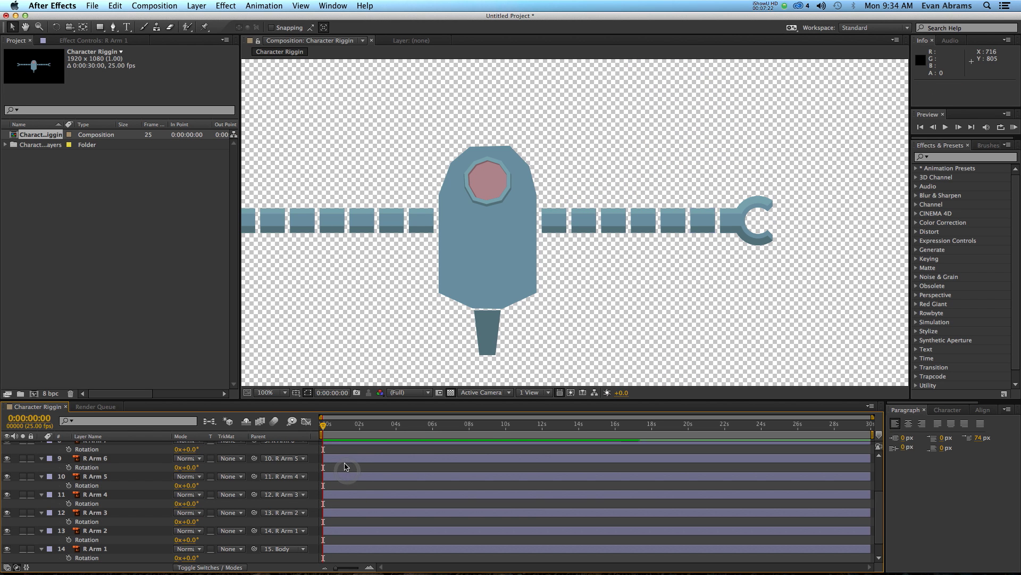
Collapse the revealed rotation properties of all layers and clear the selection
key("r")
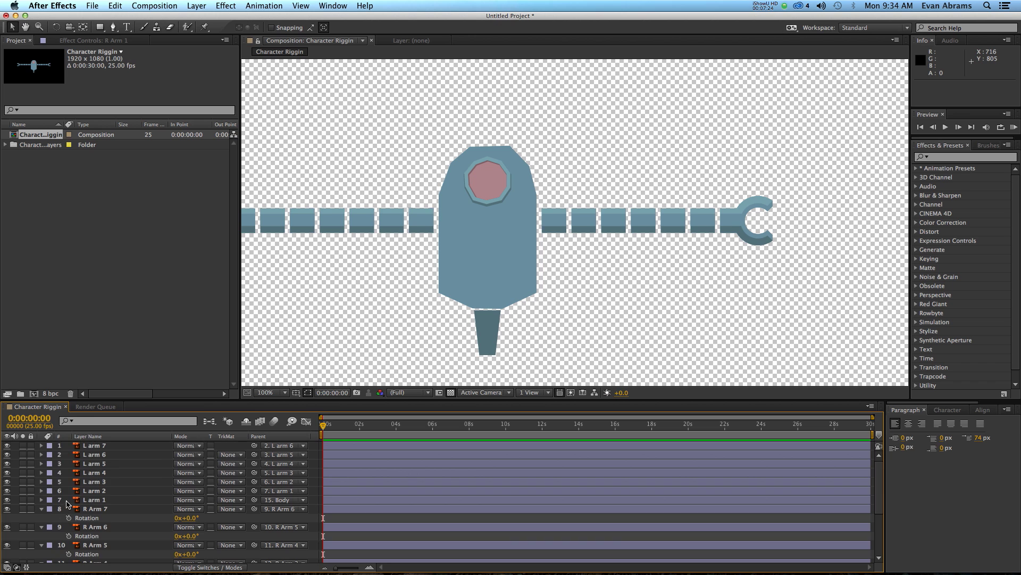
key("super+a")
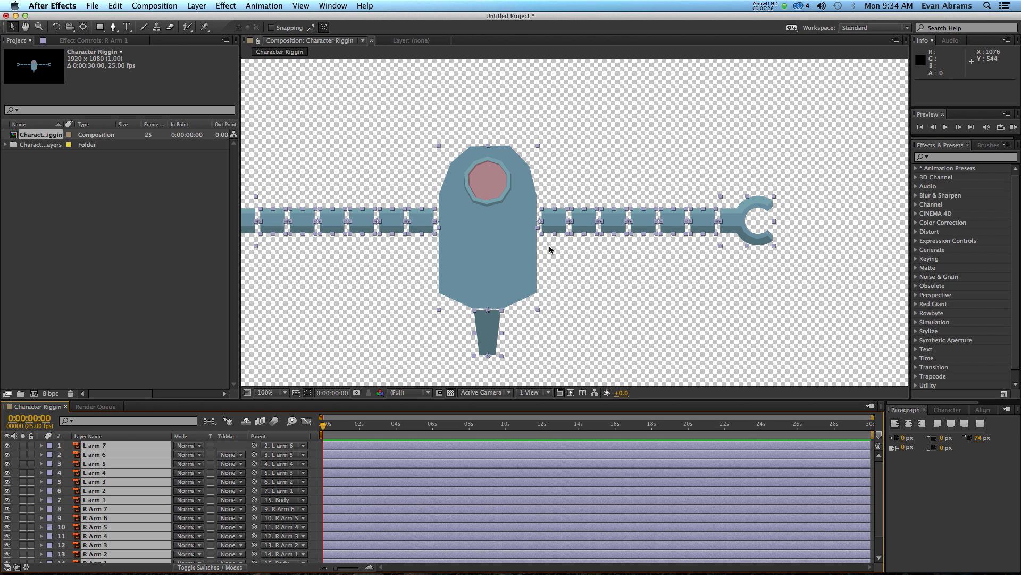
left_click(608, 280)
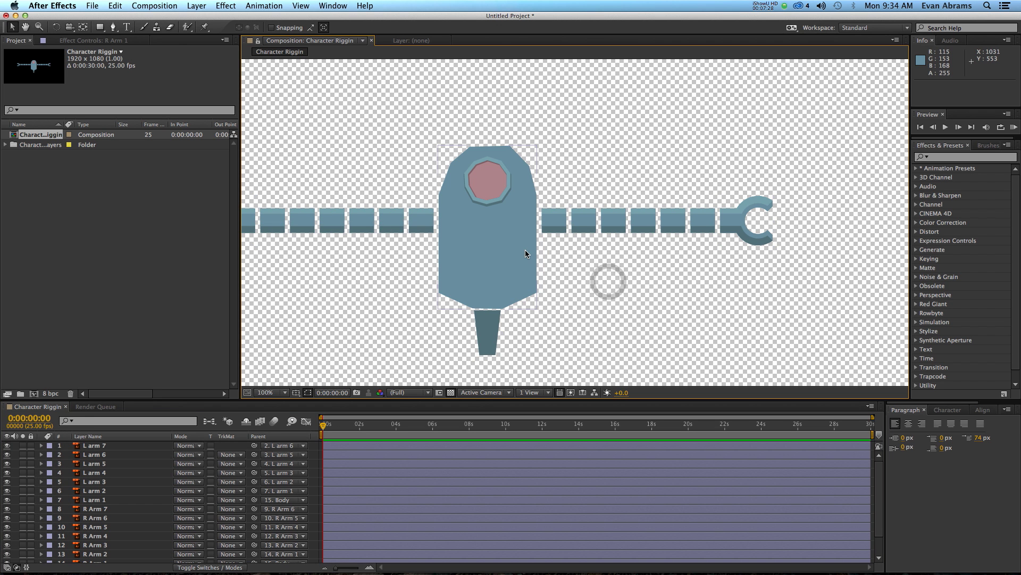
Expand the Expression Controls effects category and highlight the Angle Control effect
left_click(938, 157)
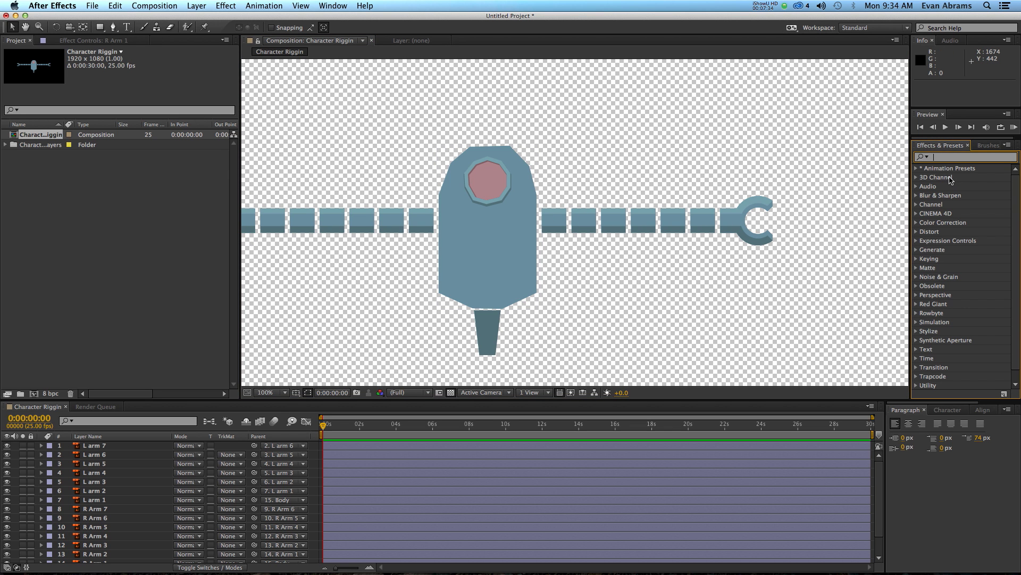
left_click(923, 157)
left_click(965, 245)
left_click(916, 240)
left_click(950, 260)
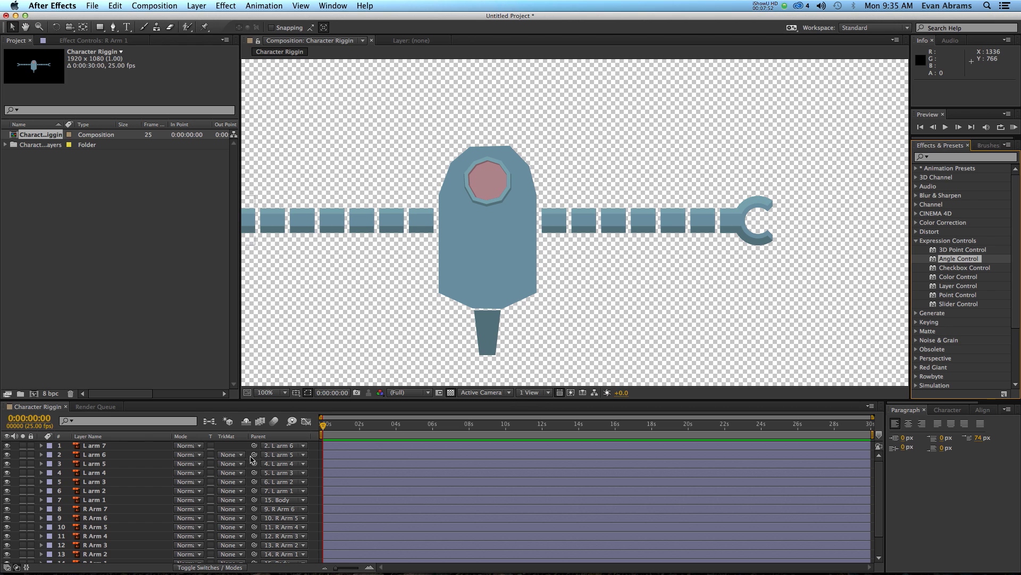
Add a new adjustment layer to the composition and rename it Control
left_click(367, 424)
left_click(196, 5)
mouse_move(205, 18)
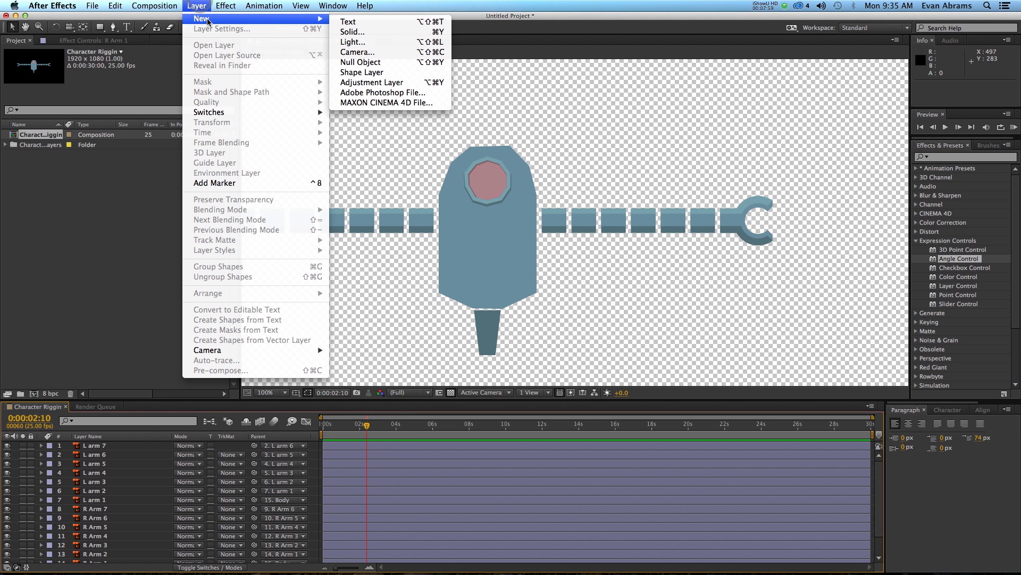
left_click(379, 85)
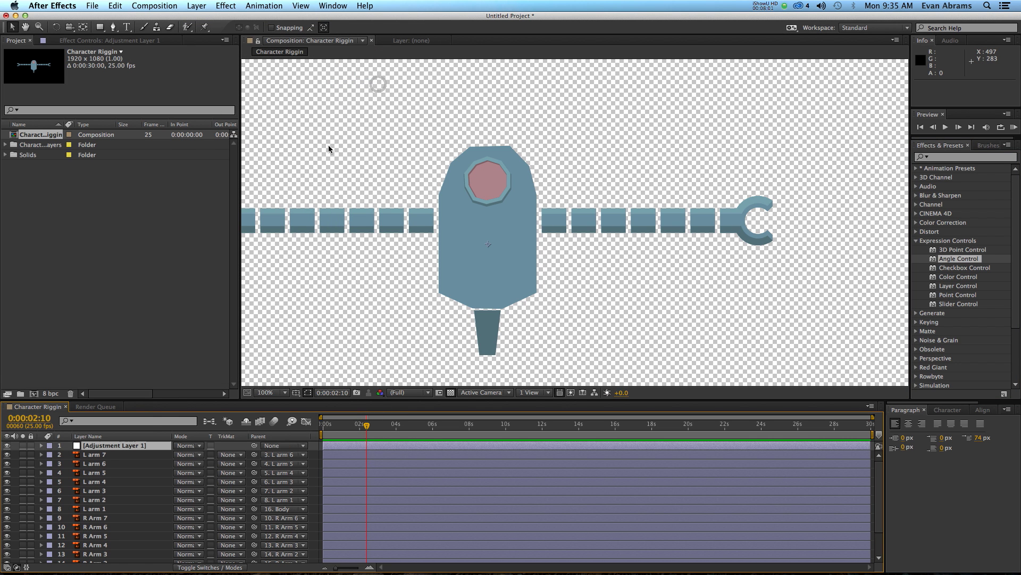
key("Return")
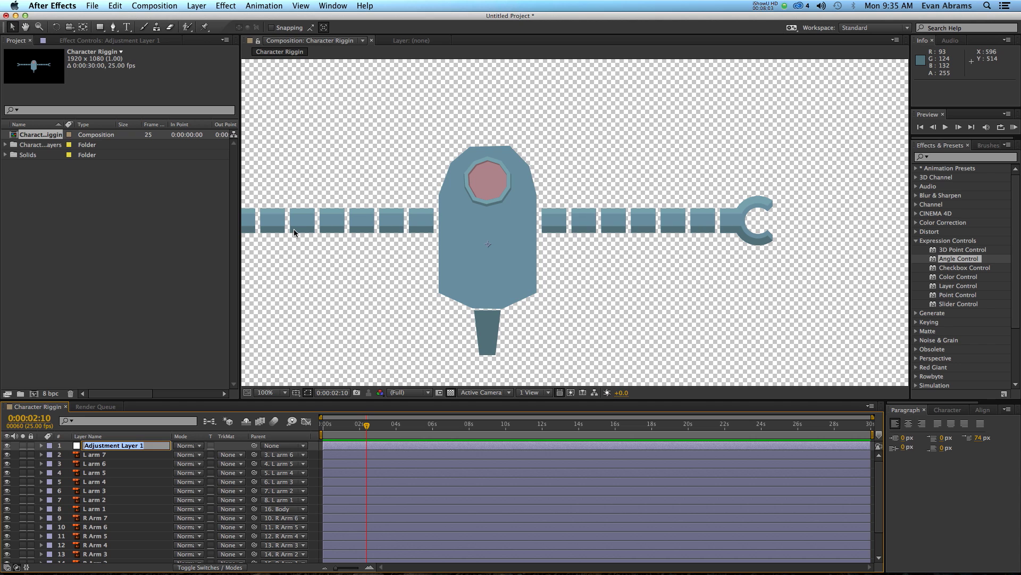
type("Contr")
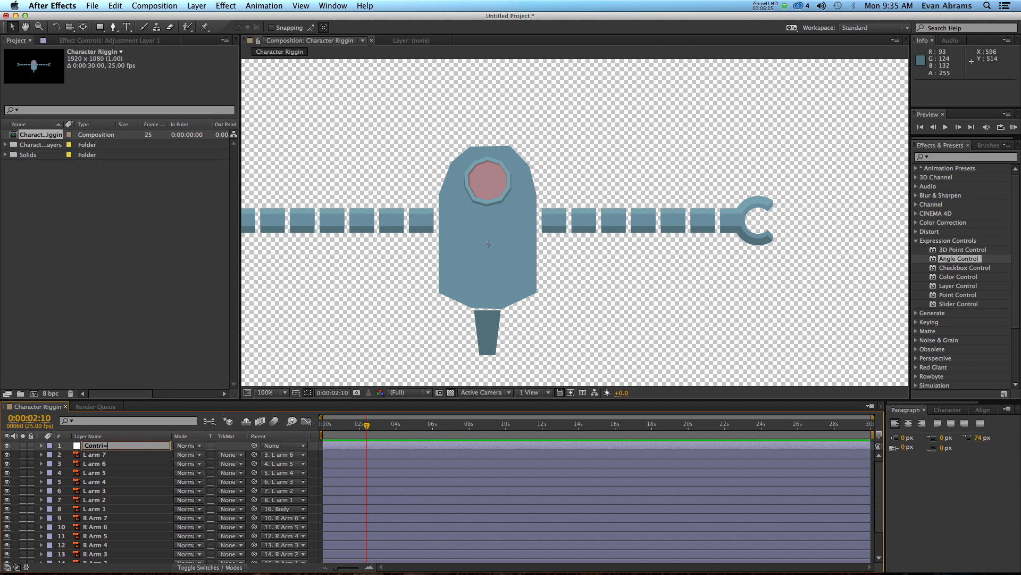
key("Return")
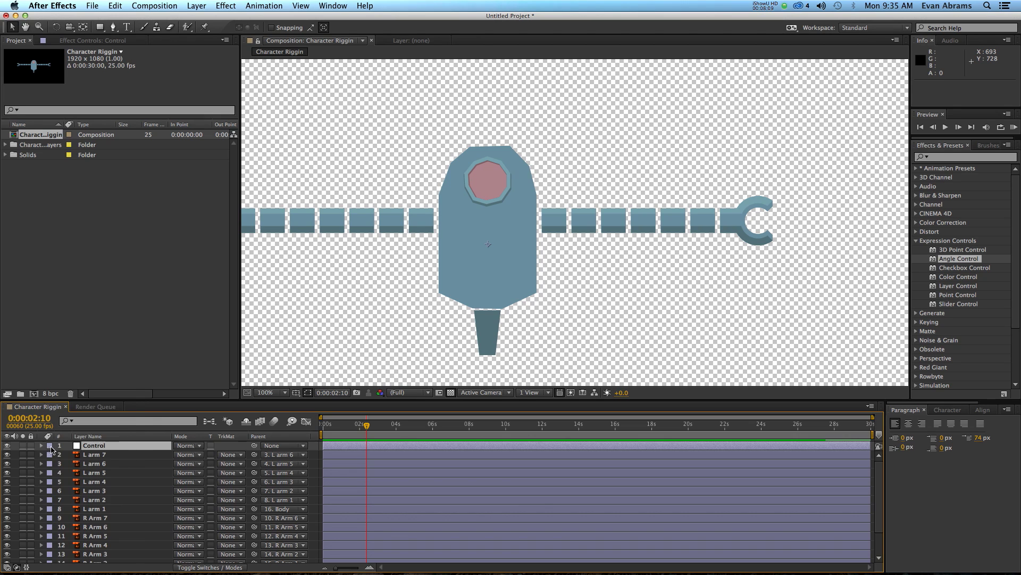
Change the Control layer's label colour to green
left_click(50, 445)
left_click(89, 493)
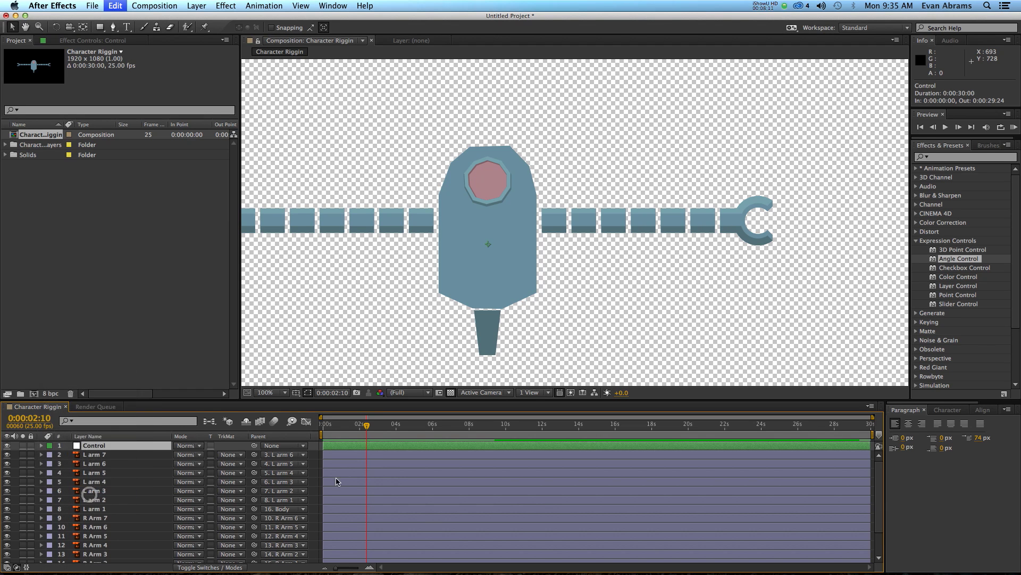
left_click(350, 445)
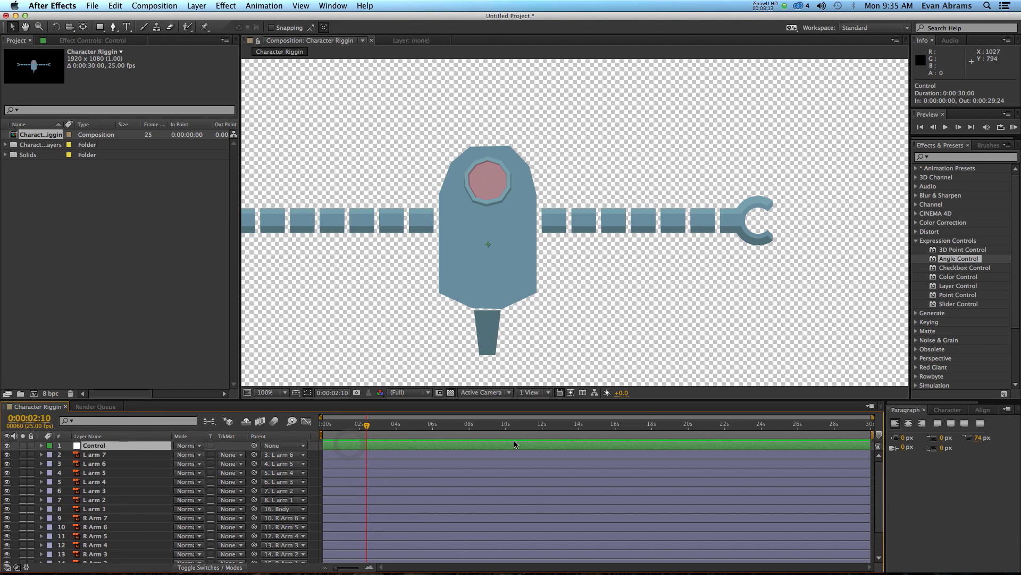
Apply the Angle Control effect to the Control layer and rename the effect Right Arm Bend
left_click_drag(982, 259, 650, 446)
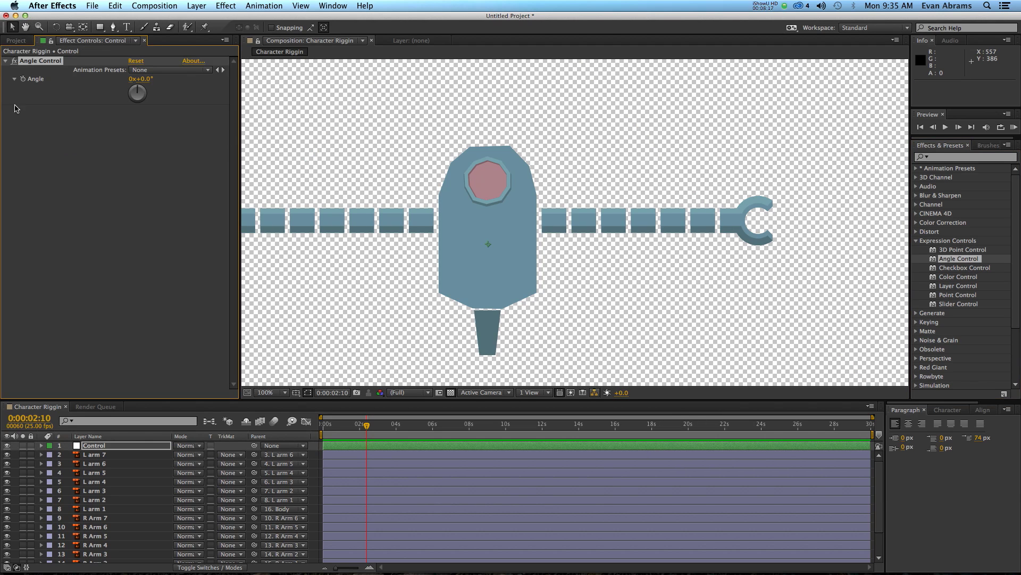
left_click(50, 41)
key("Return")
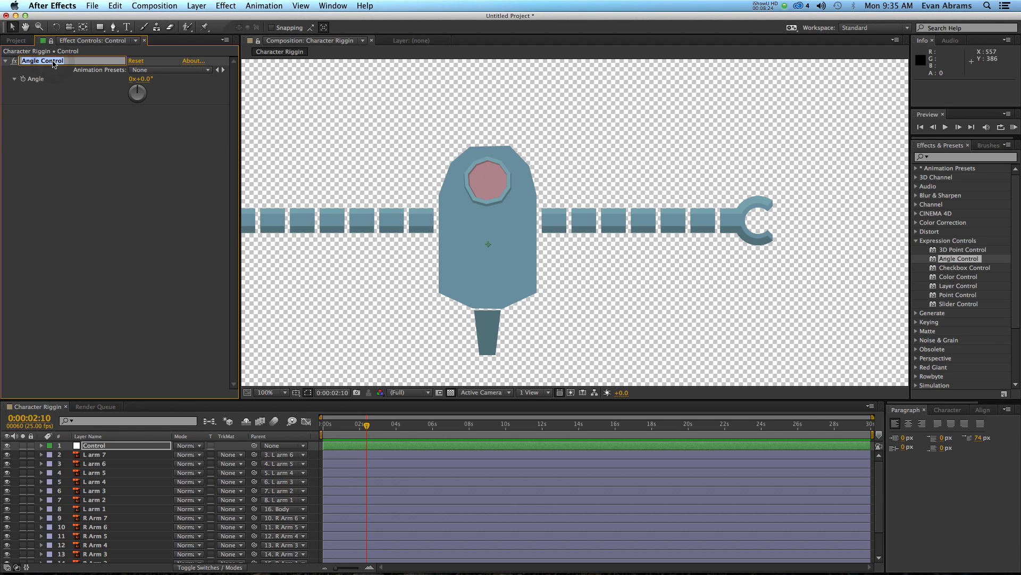
type("Right A")
key("Return")
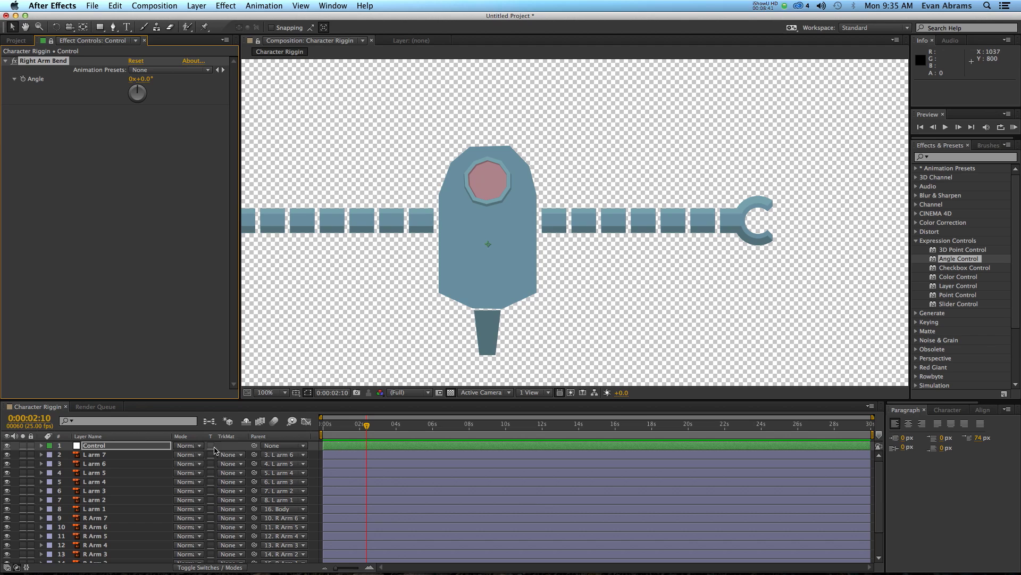
Reveal the Rotation property of layers R Arm 7 through R Arm 1 and enlarge the timeline area to show them all
left_click(82, 518)
scroll(81, 524, "down", 3)
left_click(99, 539, "shift")
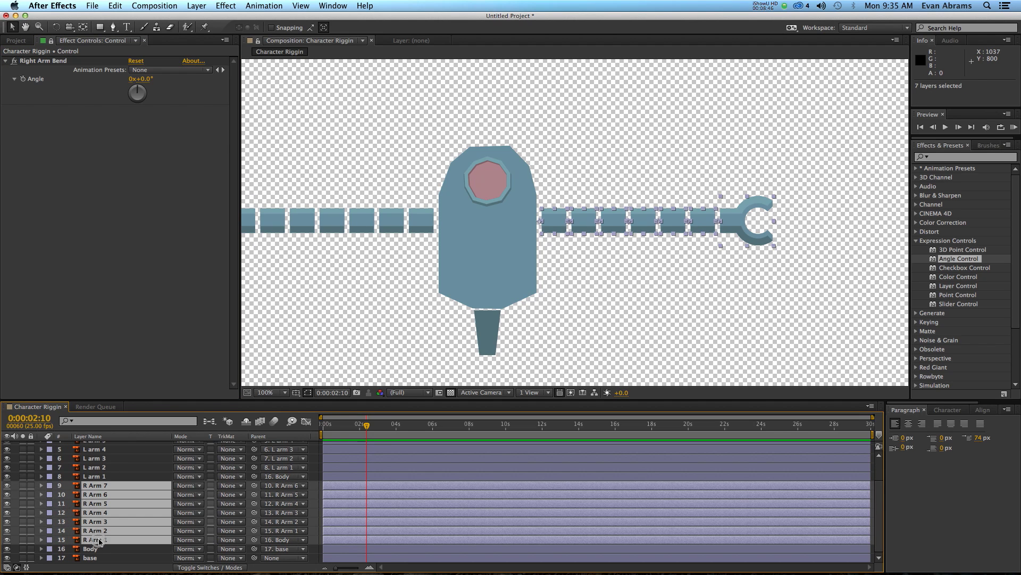
key("r")
scroll(233, 481, "down", 3)
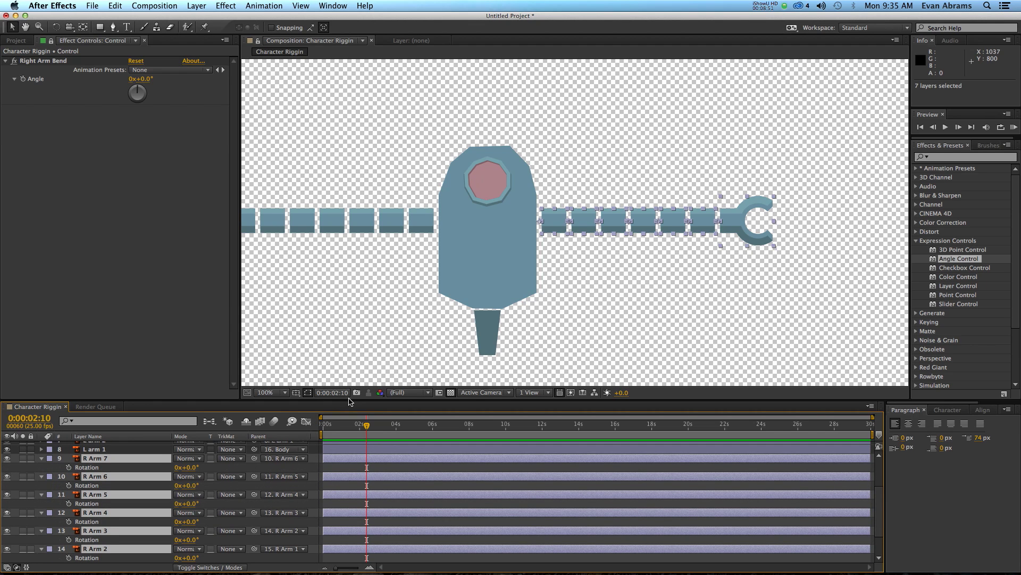
left_click_drag(348, 399, 349, 290)
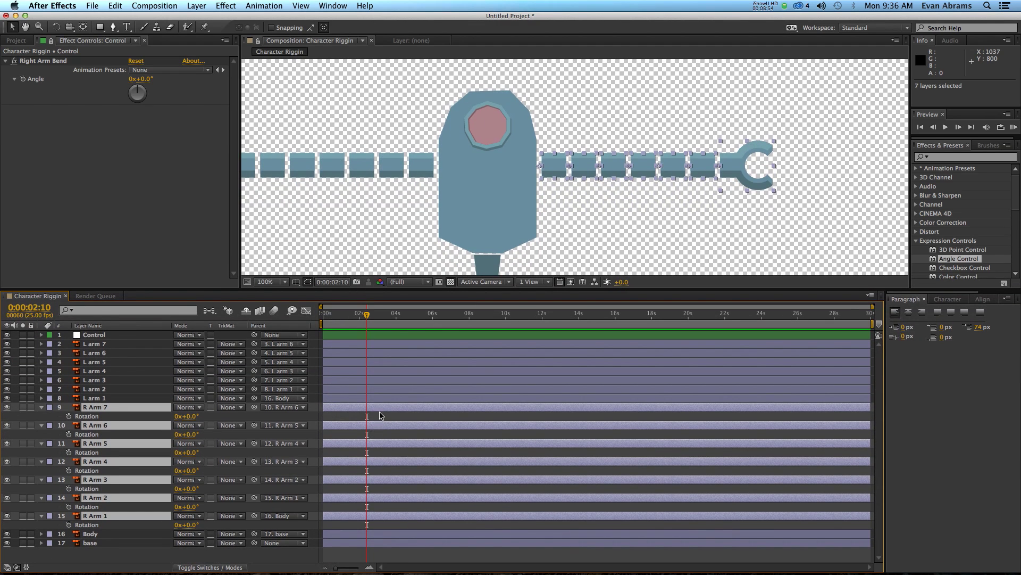
left_click(380, 416)
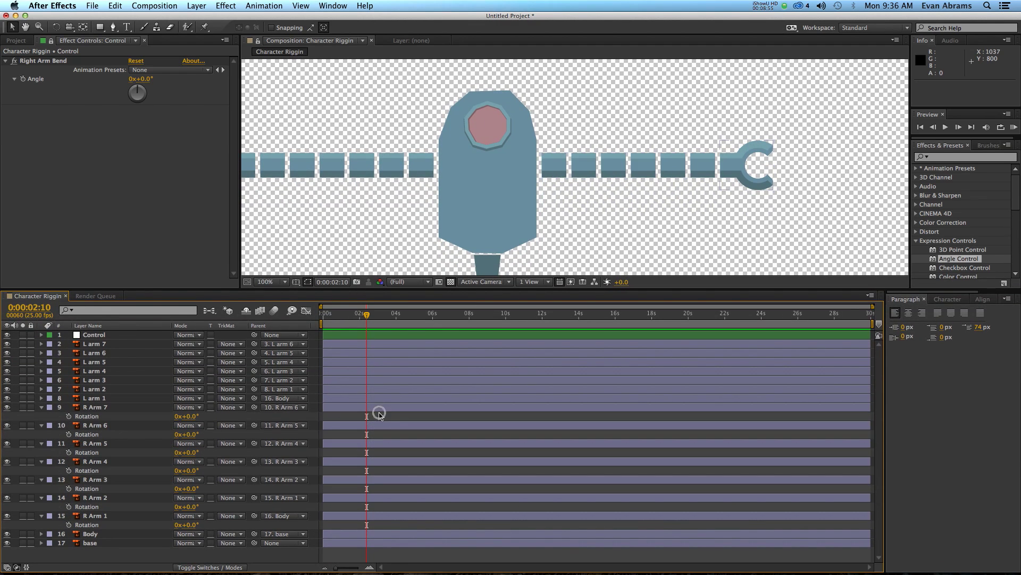
Link R Arm 7's rotation by expression to the Right Arm Bend angle, and try the control at -14°
left_click(69, 416, "alt")
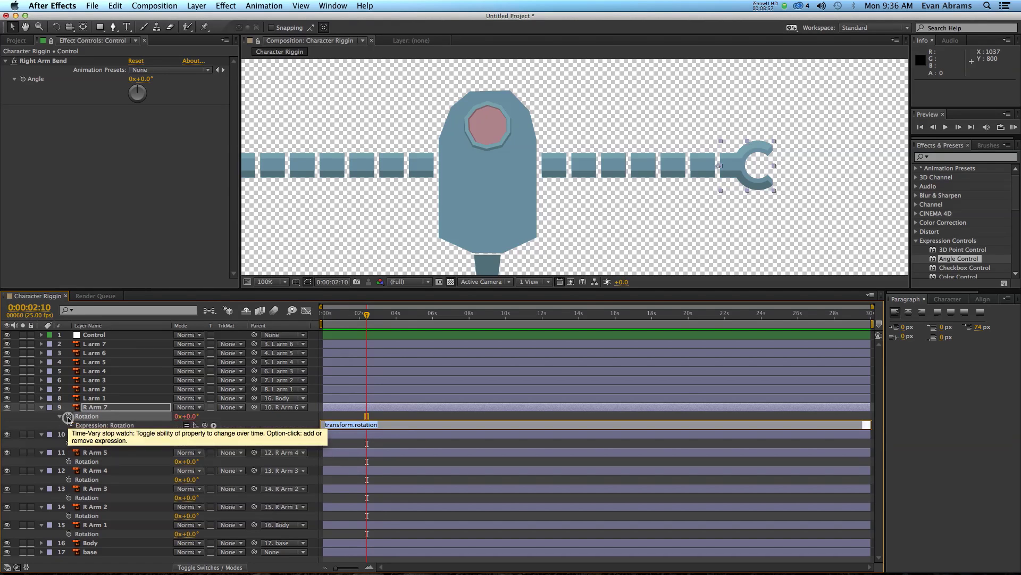
left_click_drag(208, 424, 41, 81)
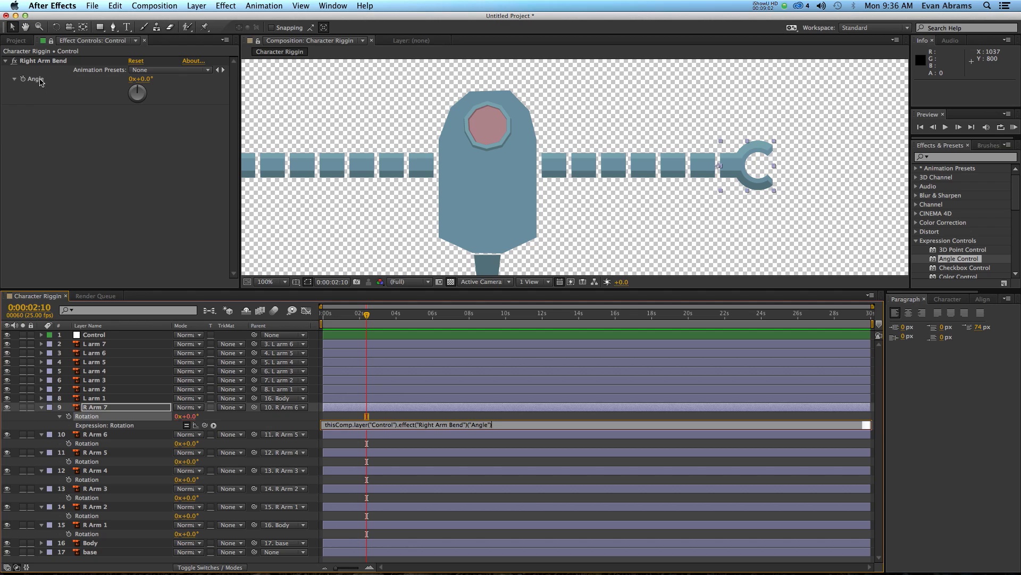
left_click(415, 423)
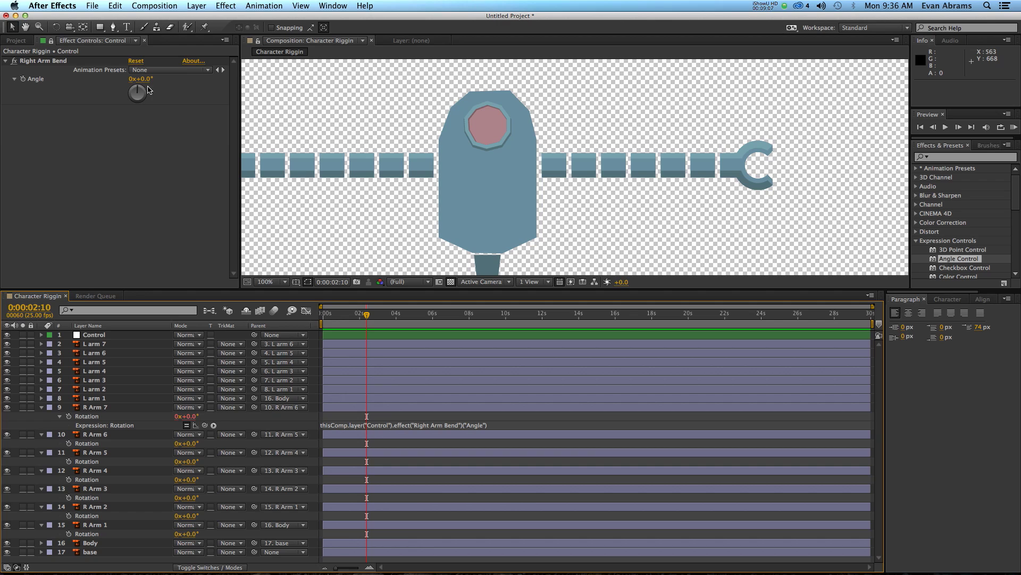
left_click_drag(148, 88, 139, 84)
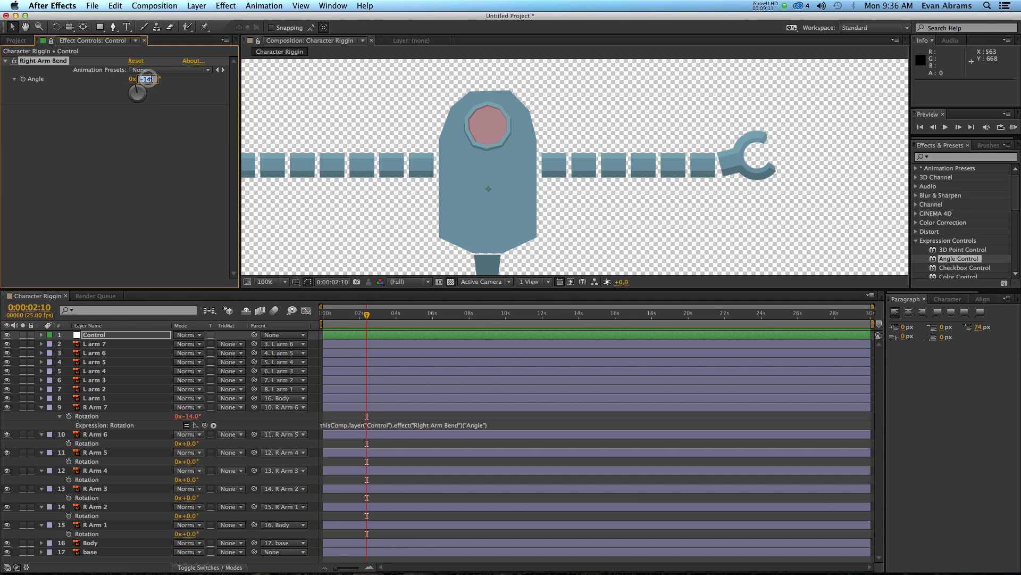
left_click(155, 112)
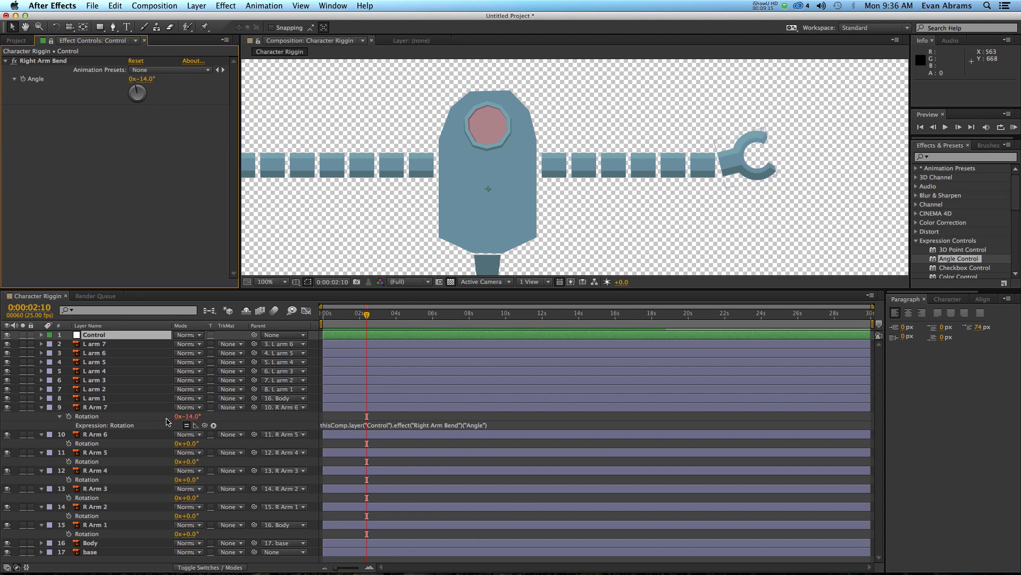
Copy R Arm 7's linked rotation onto R Arm 6 through R Arm 1, and reveal R Arm 6's expression
left_click_drag(218, 440, 138, 530)
left_click(103, 416)
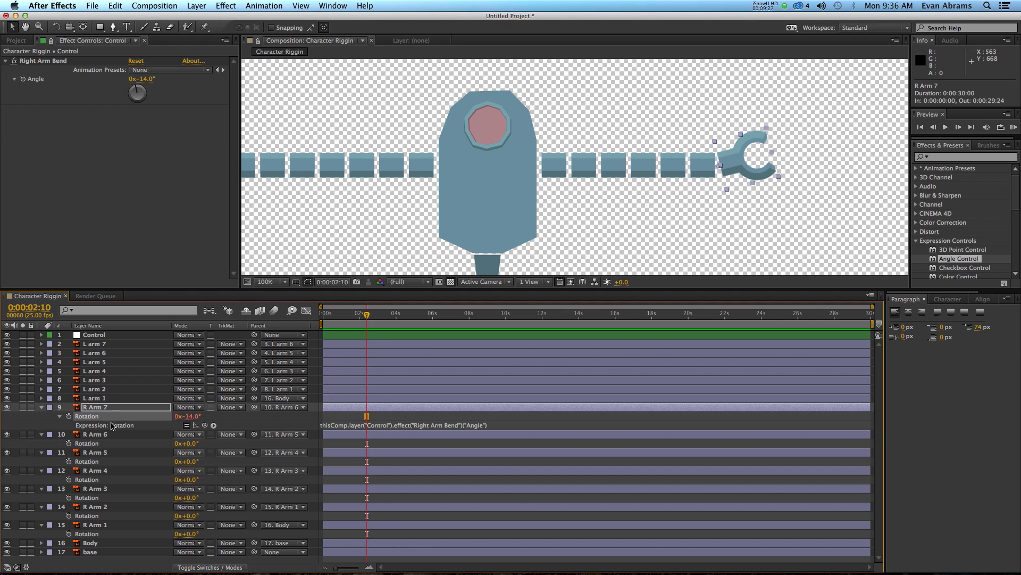
left_click(100, 435)
left_click(123, 529, "shift")
key("super+v")
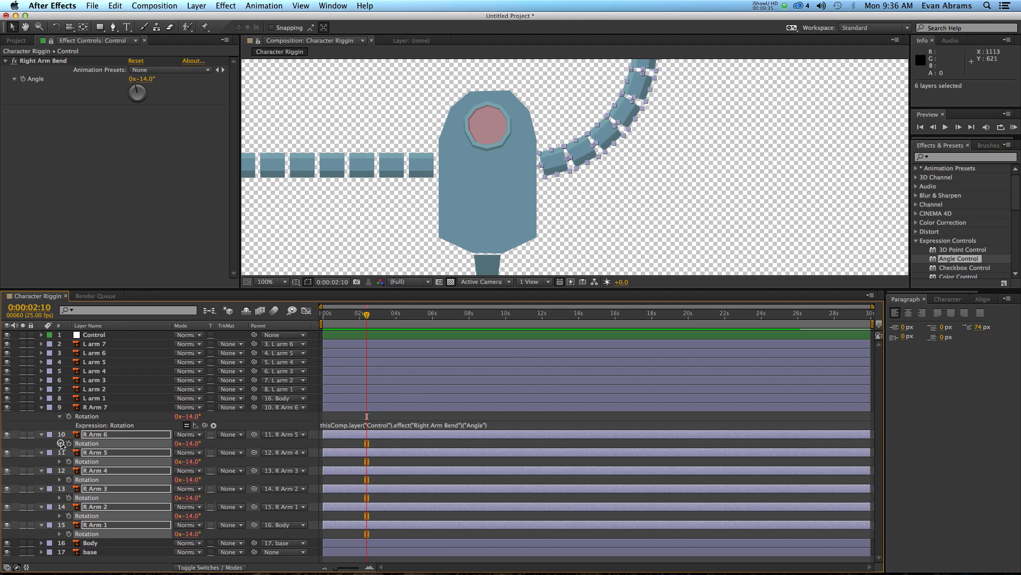
left_click(59, 443)
left_click(422, 441)
Test bending the whole right arm by setting the Right Arm Bend angle to -20°
scroll(558, 157, "down", 2)
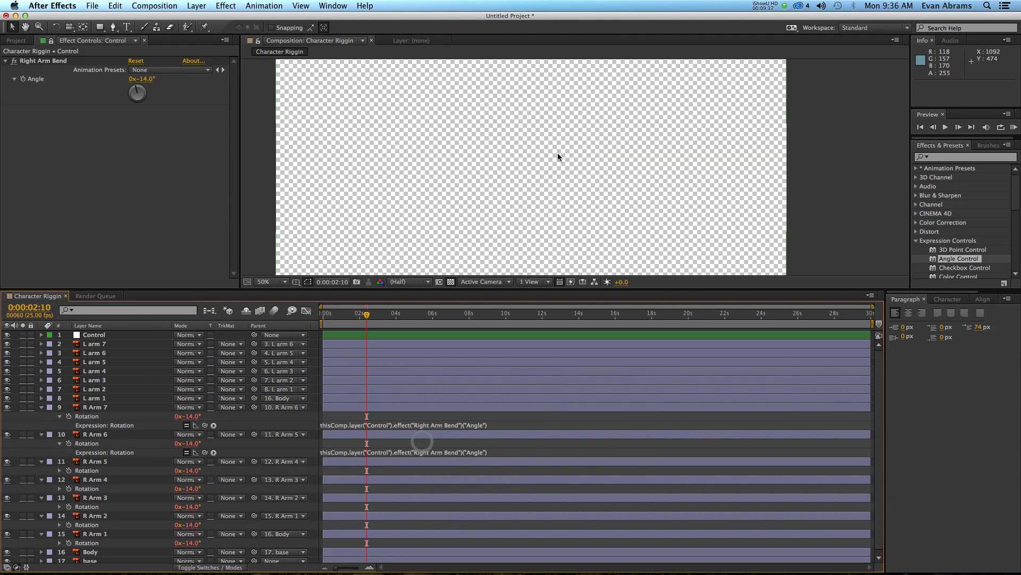
mouse_move(146, 82)
left_mouse_down()
mouse_move(172, 78)
mouse_move(150, 84)
left_mouse_up()
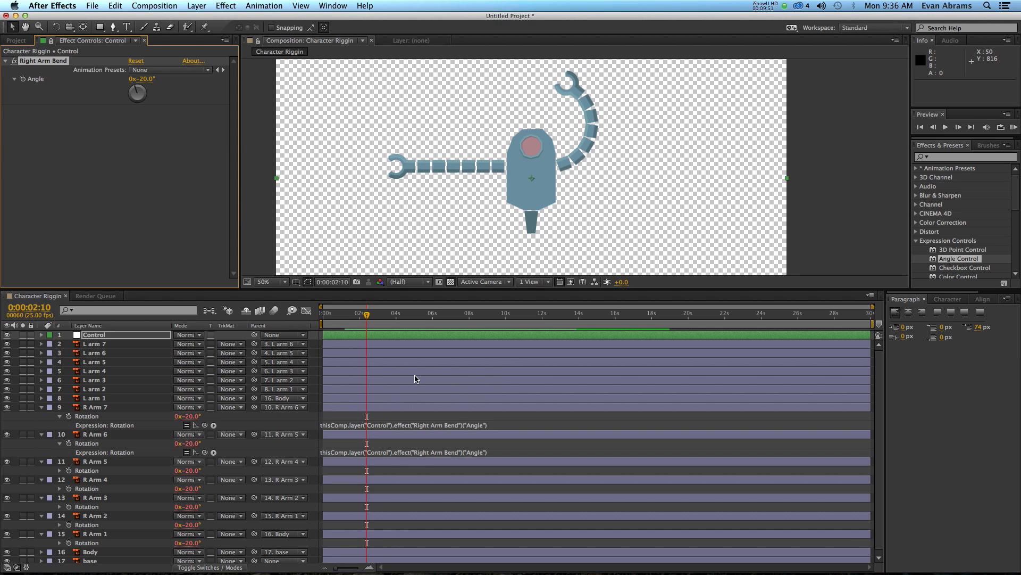
left_click(141, 144)
Duplicate the Right Arm Bend effect and set the duplicate's angle to 20°
left_click(62, 64)
key("super+d")
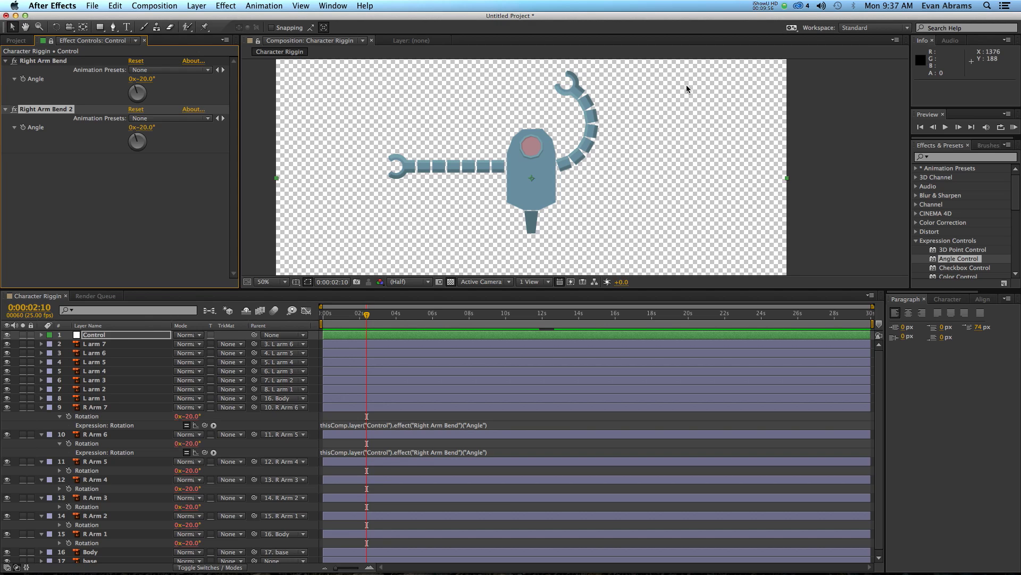
left_click(146, 131)
type("20")
key("Return")
Relink R Arm 7's rotation expression to the Right Arm Bend 2 angle
left_click(126, 407)
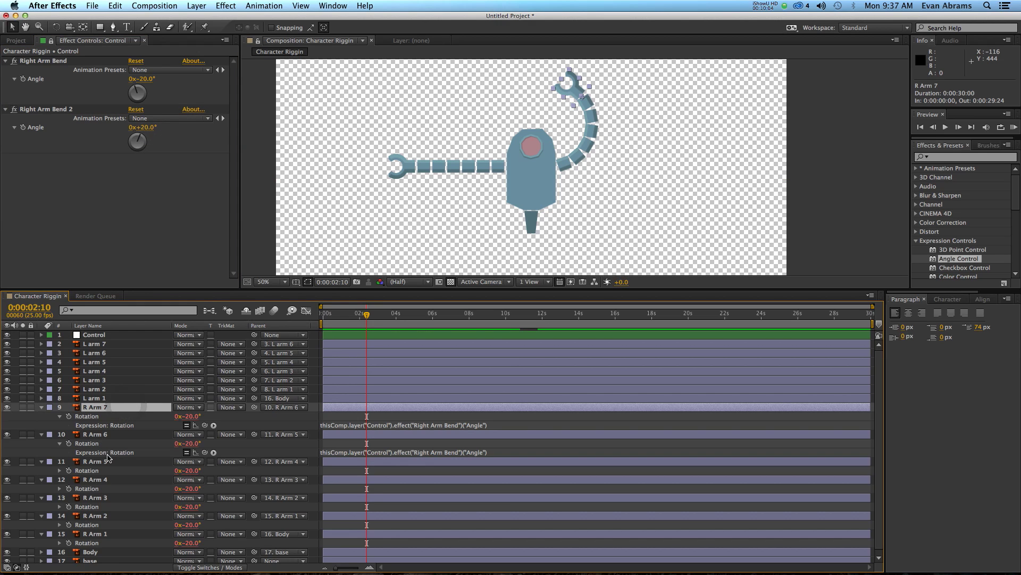
left_click(412, 425)
mouse_move(205, 425)
left_mouse_down()
mouse_move(109, 151)
mouse_move(45, 133)
left_mouse_up()
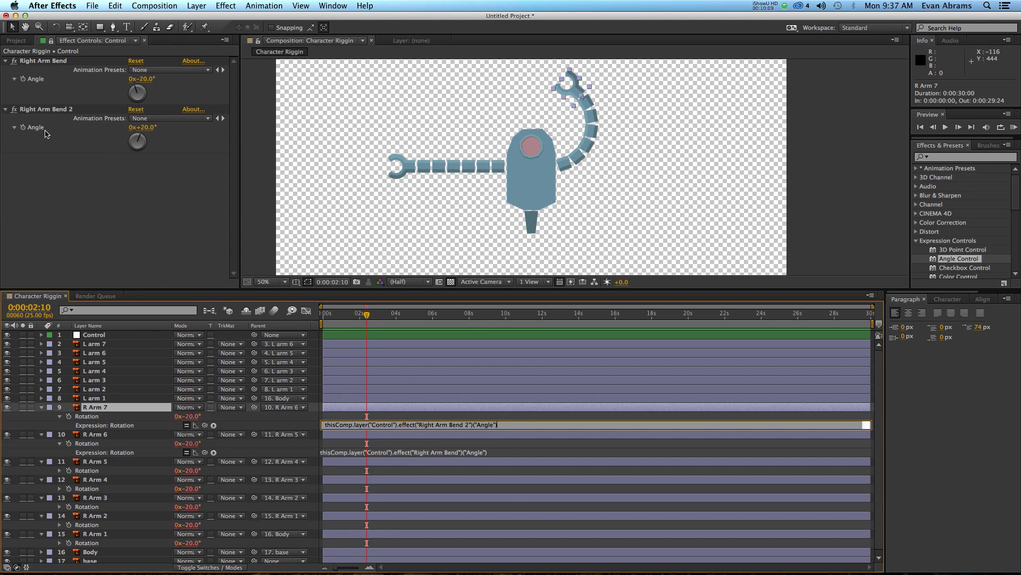
left_click(513, 449)
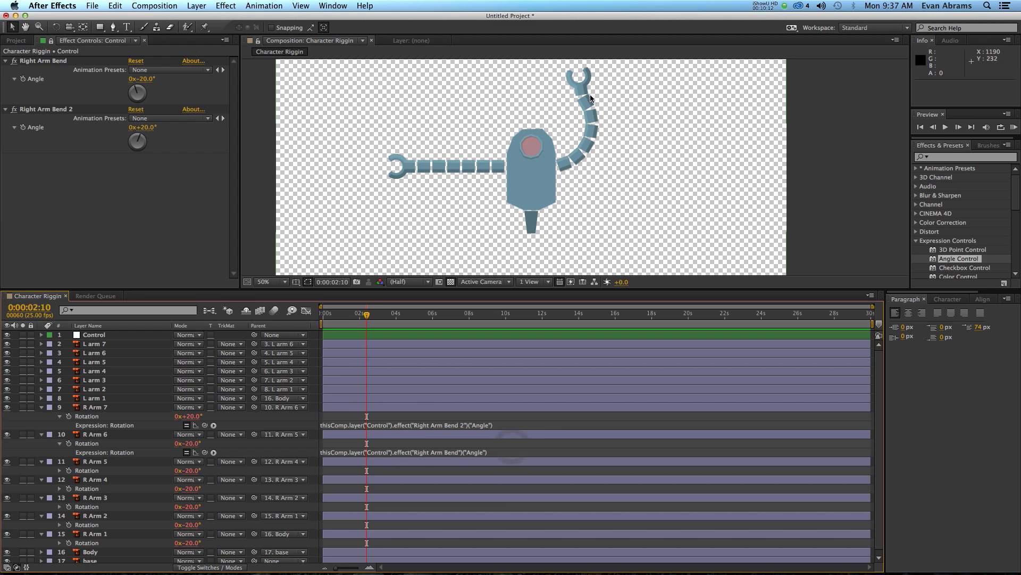
Copy R Arm 7's linked rotation onto R Arm 6 and R Arm 5, and test it with Right Arm Bend 2 at 36°
left_click(105, 417)
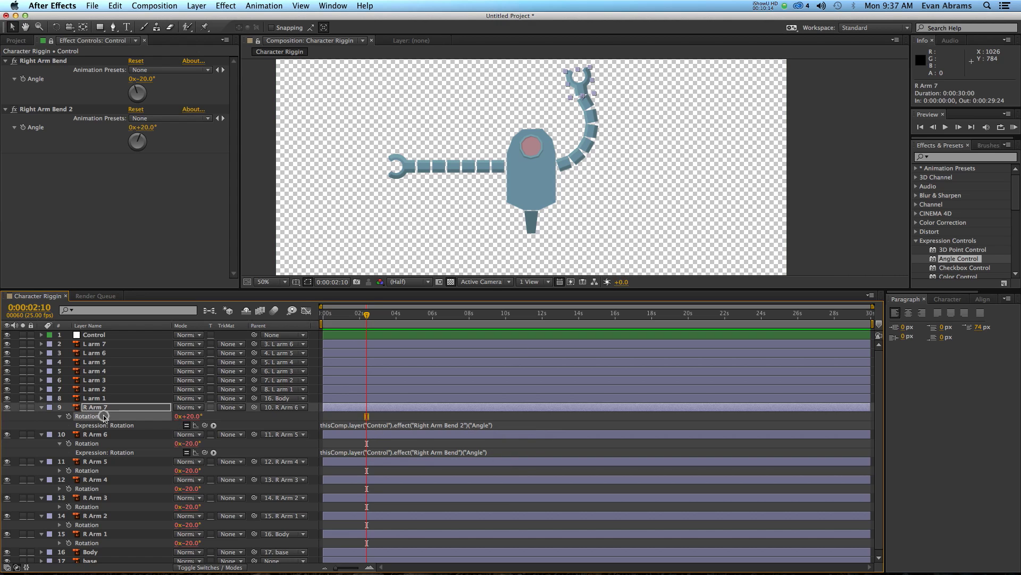
key("ctrl+c")
left_click(113, 443)
key("ctrl+v")
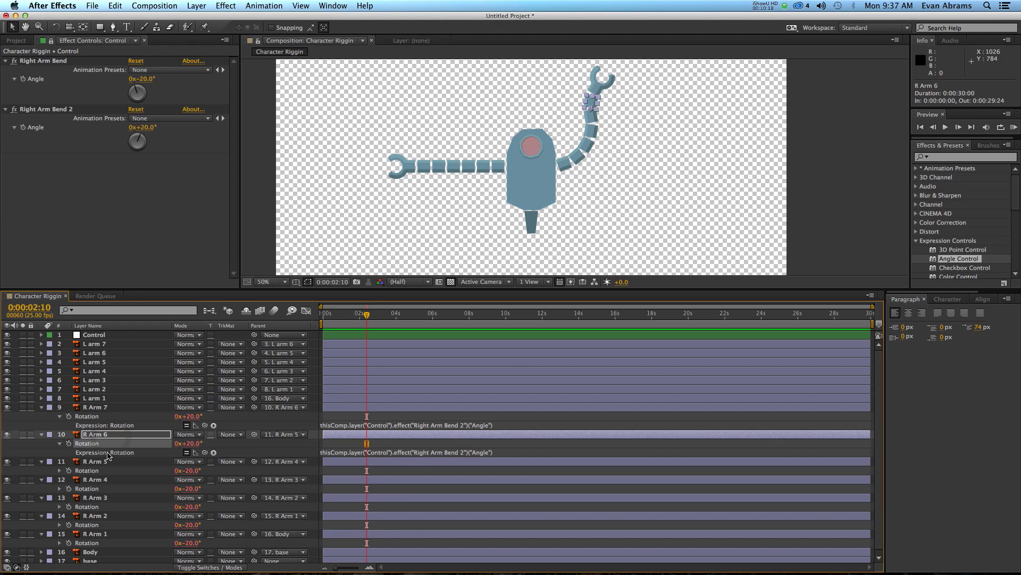
left_click(110, 457)
left_click(107, 463)
left_click(107, 468)
key("ctrl+v")
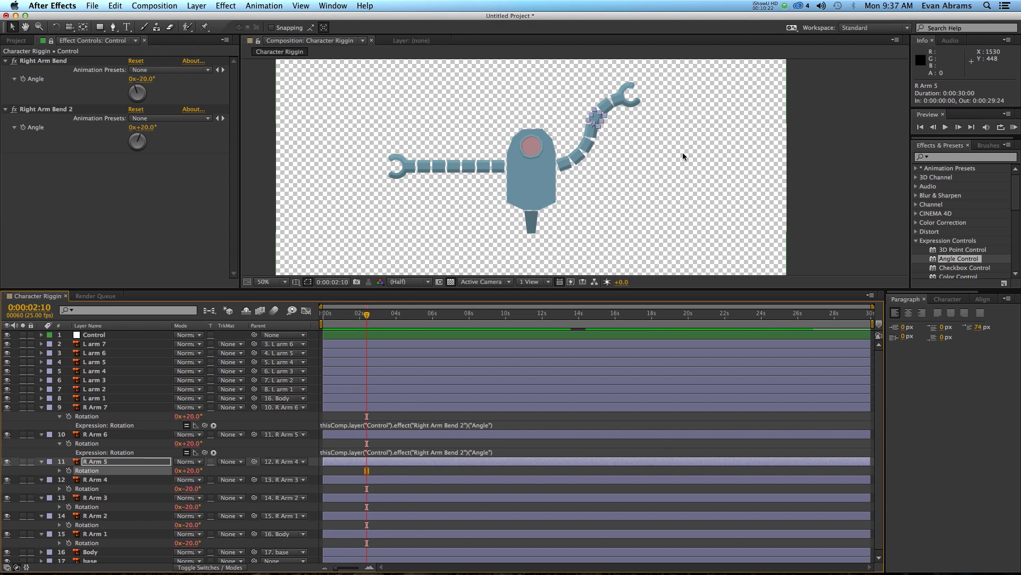
left_click_drag(152, 157, 155, 128)
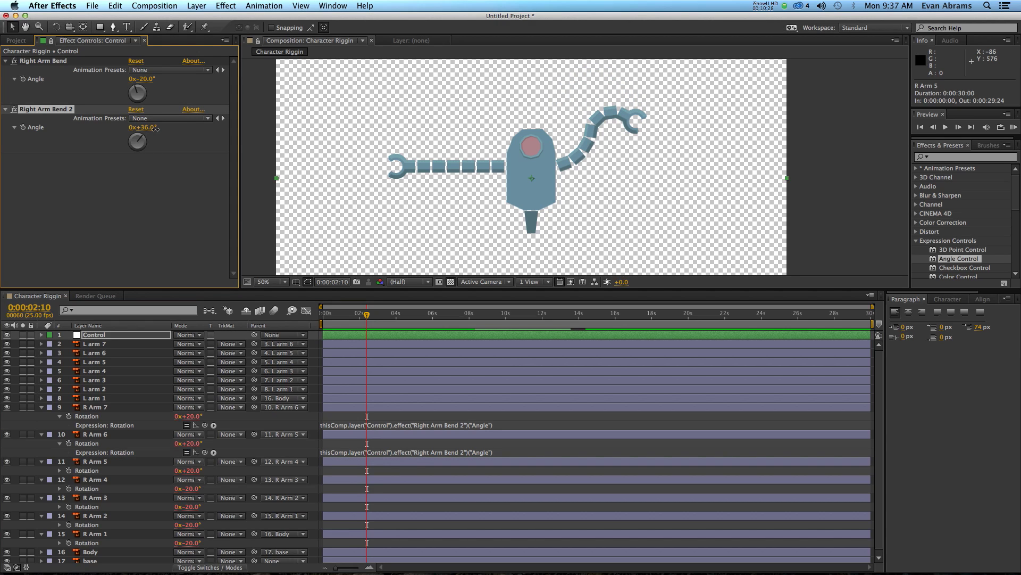
left_click_drag(156, 132, 156, 132)
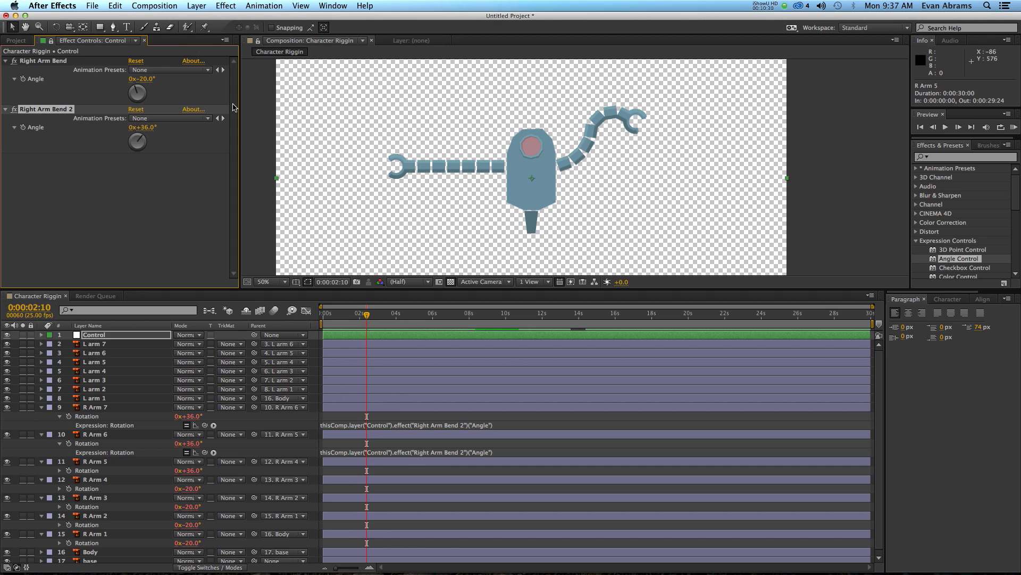
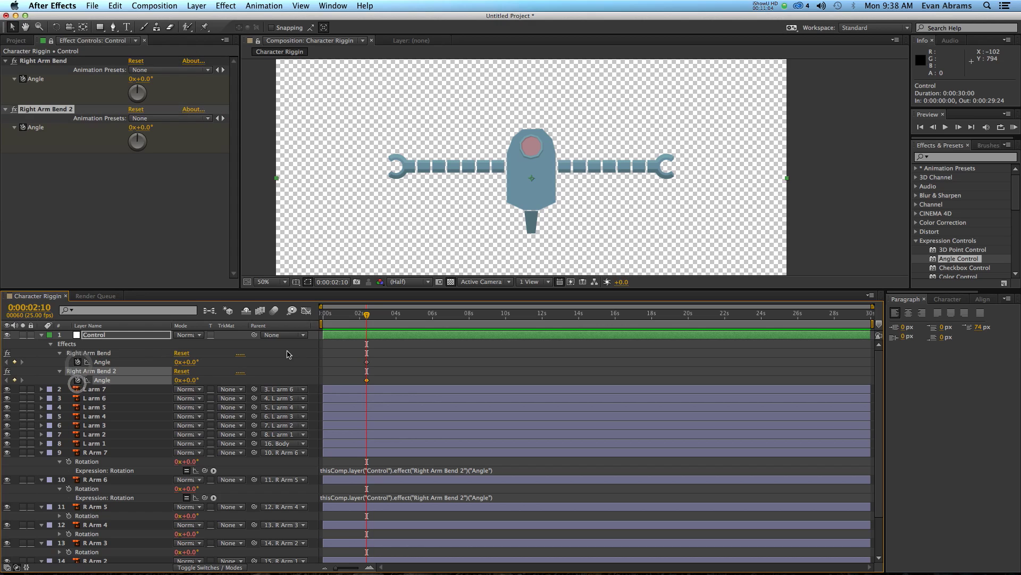
At 0:00:03:15, keyframe the Right Arm Bend angle at 20° and the Right Arm Bend 2 angle at -20°
key("shift+Page_Down")
key("shift+Page_Down")
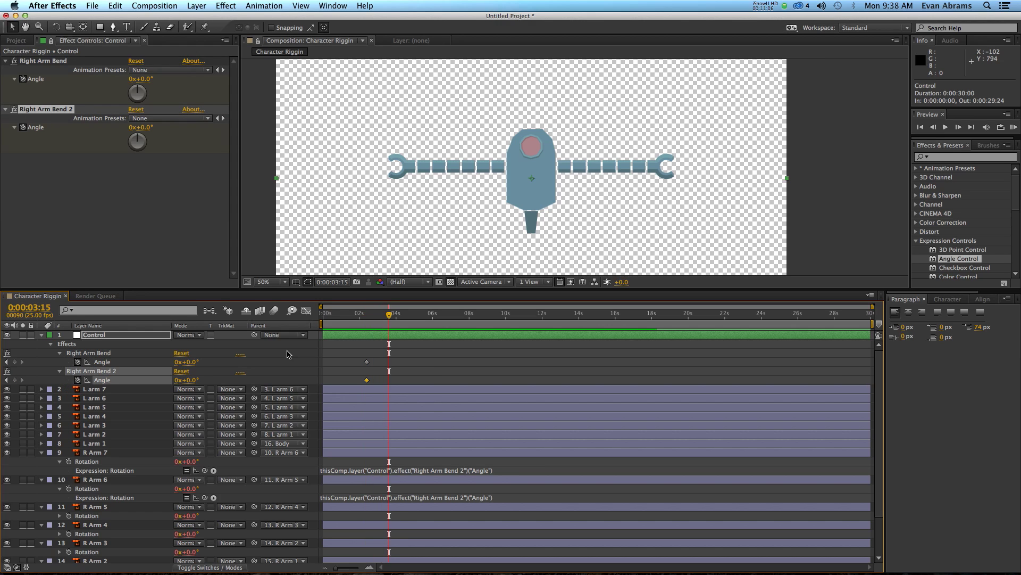
left_click(190, 362)
type("20")
key("Tab")
key("Tab")
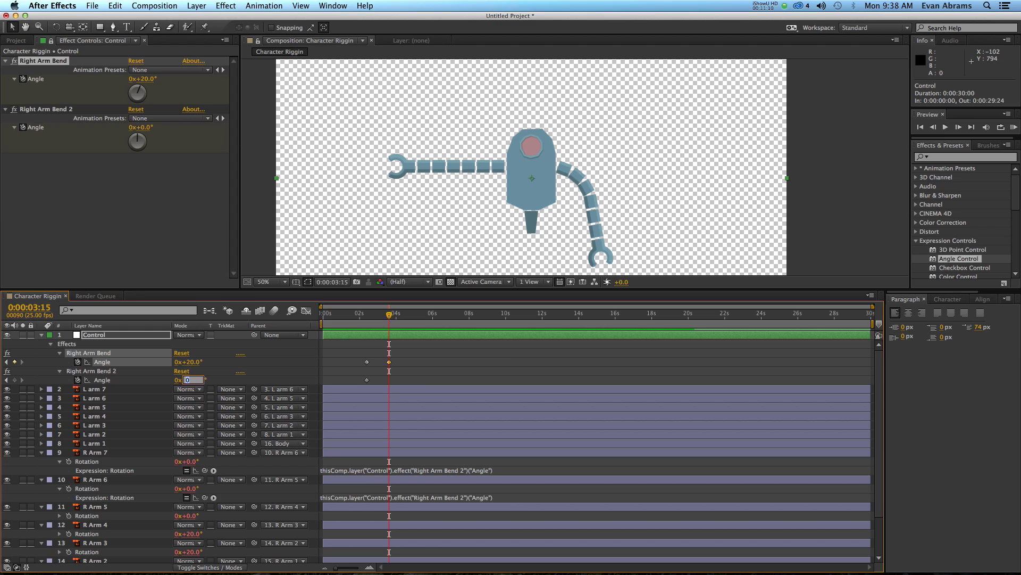
type("-20")
key("Return")
At 0:00:04:10, keyframe Right Arm Bend at -25° and Right Arm Bend 2 at -33°, and preview the motion
mouse_move(388, 315)
left_mouse_down()
mouse_move(360, 315)
mouse_move(393, 320)
left_mouse_up()
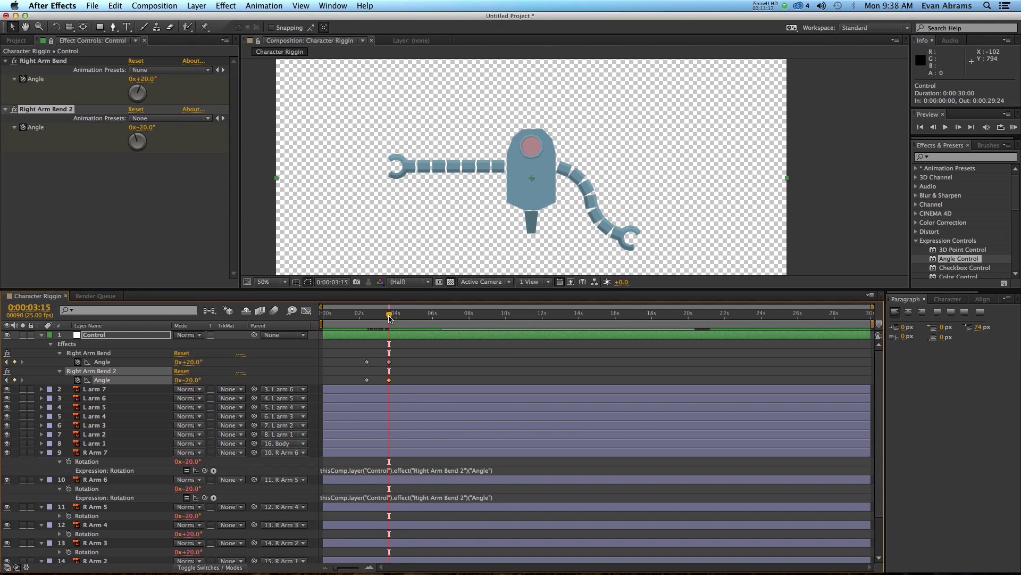
key("space")
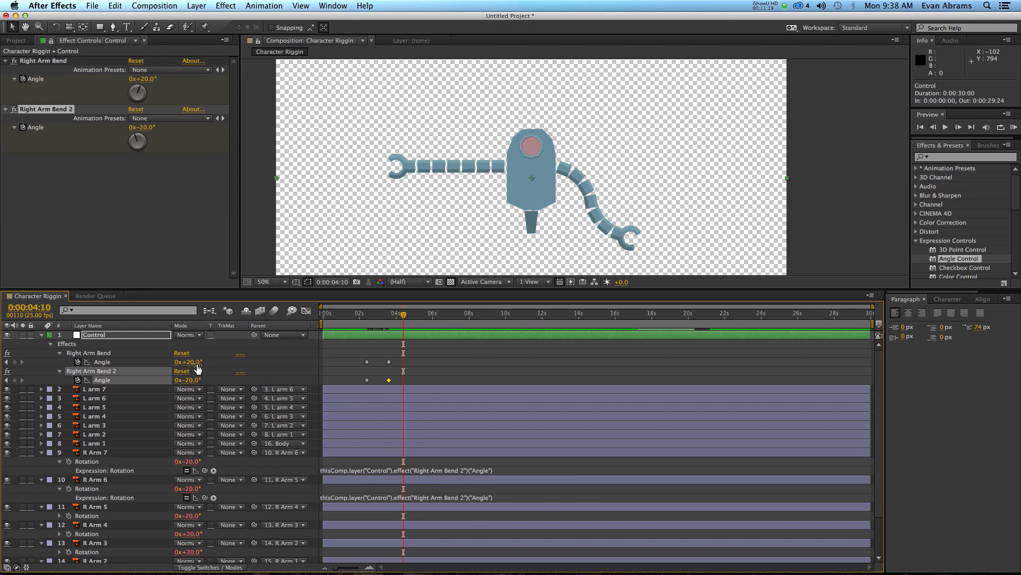
left_click_drag(193, 379, 179, 362)
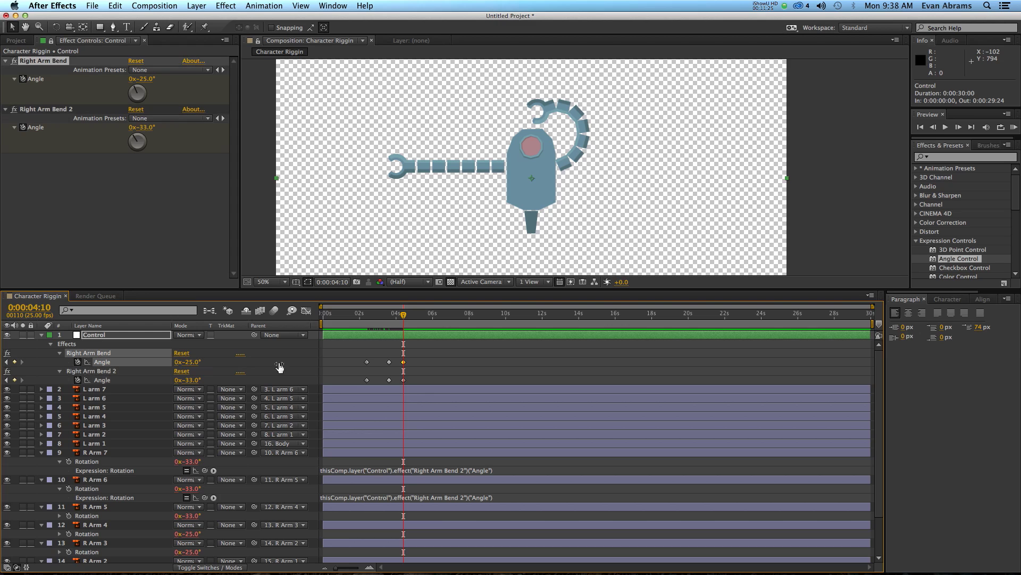
mouse_move(391, 318)
left_mouse_down()
mouse_move(359, 325)
mouse_move(376, 325)
left_mouse_up()
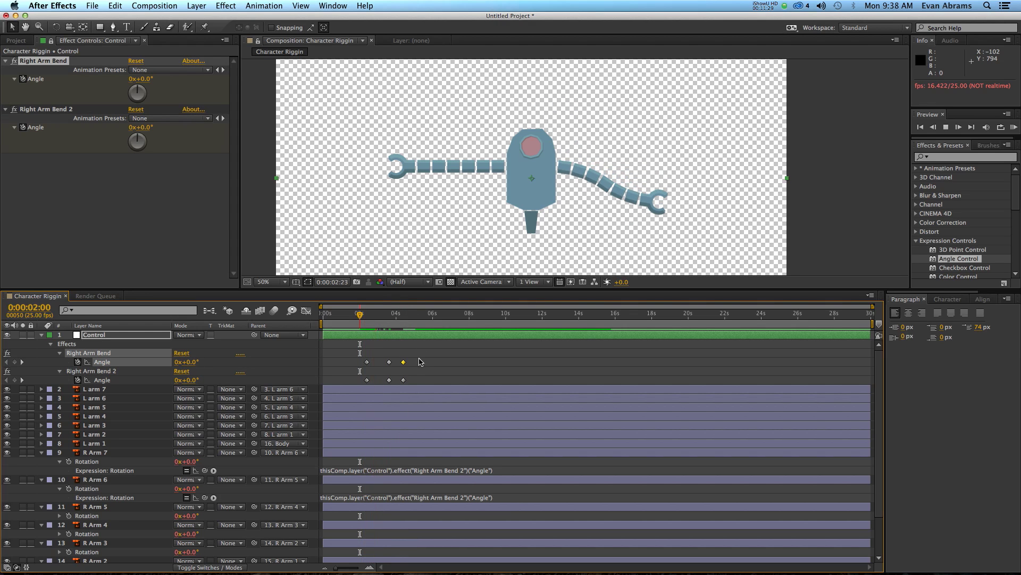
Apply Easy Ease to all the angle keyframes of Right Arm Bend and Right Arm Bend 2
left_click_drag(419, 350, 341, 387)
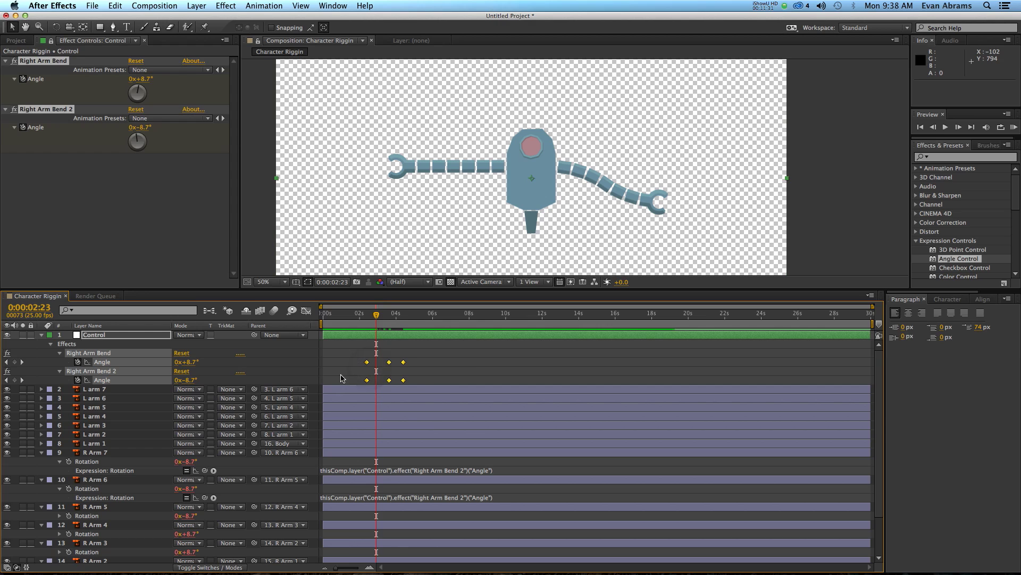
right_click(406, 365)
mouse_move(444, 485)
left_click(572, 496)
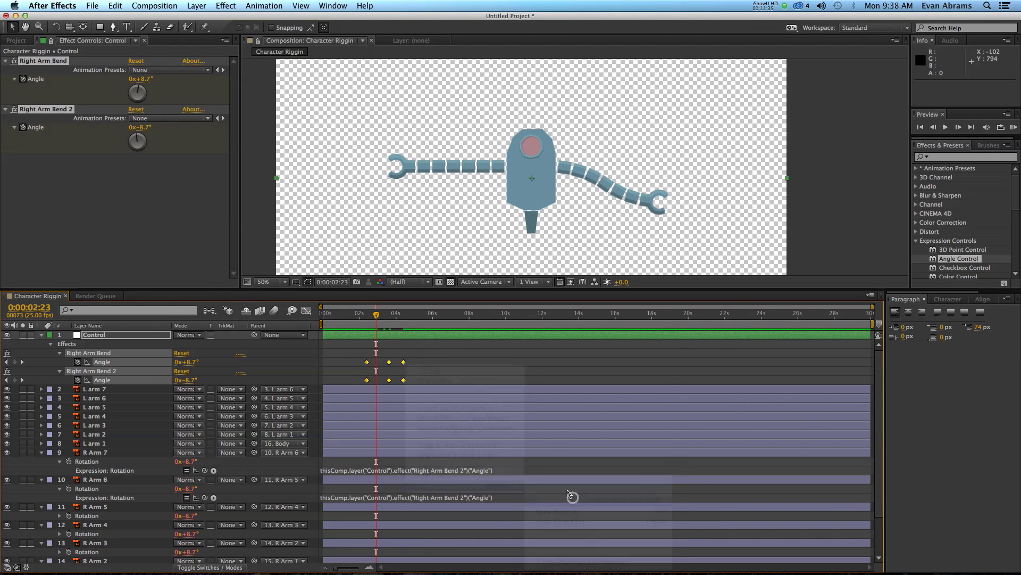
Reshape the speed curves so Right Arm Bend peaks early in its first segment and Right Arm Bend 2 peaks late in both, and preview them
left_click(306, 311)
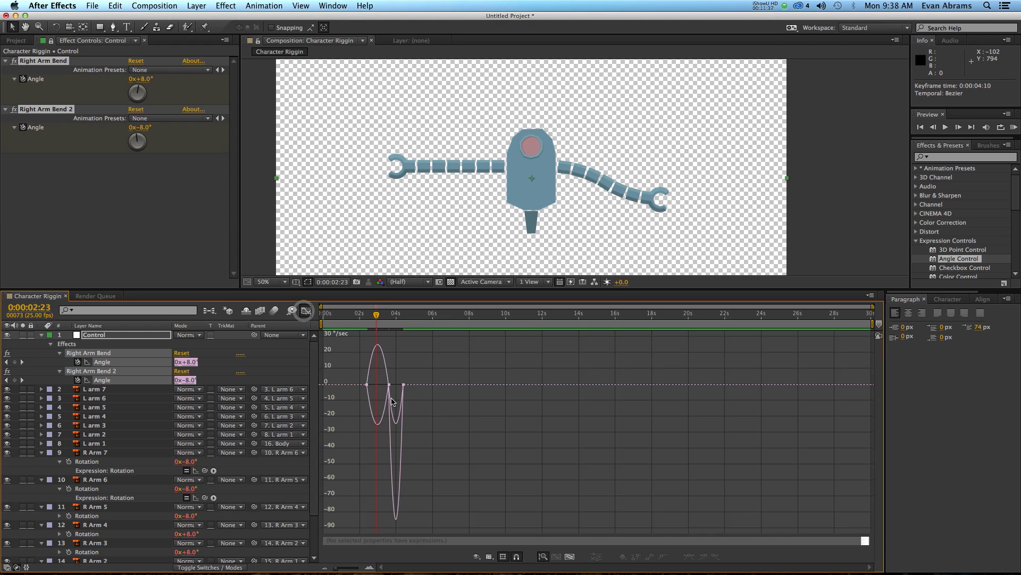
scroll(368, 354, "up", 2)
left_click(408, 385)
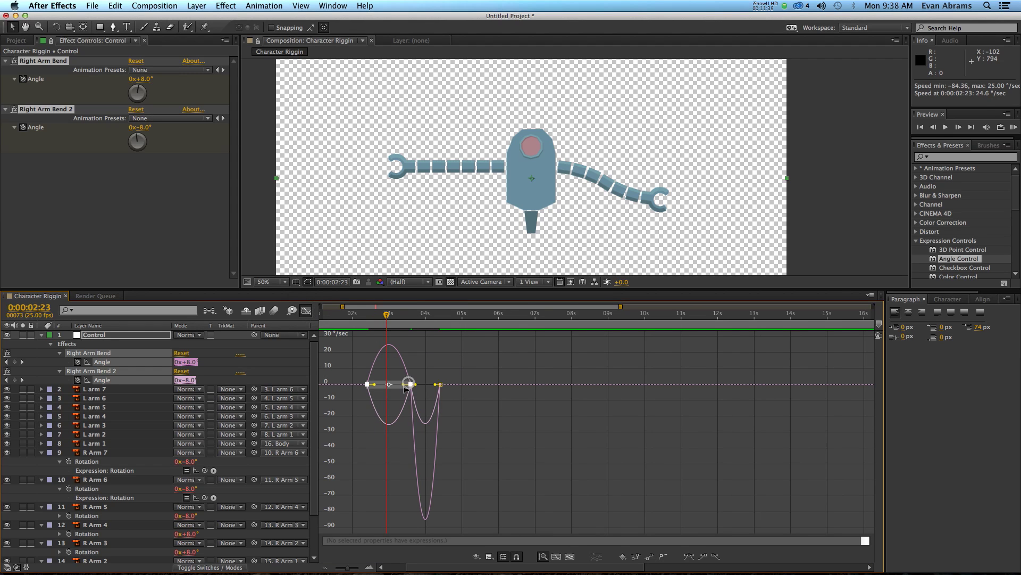
left_click_drag(405, 387, 384, 319)
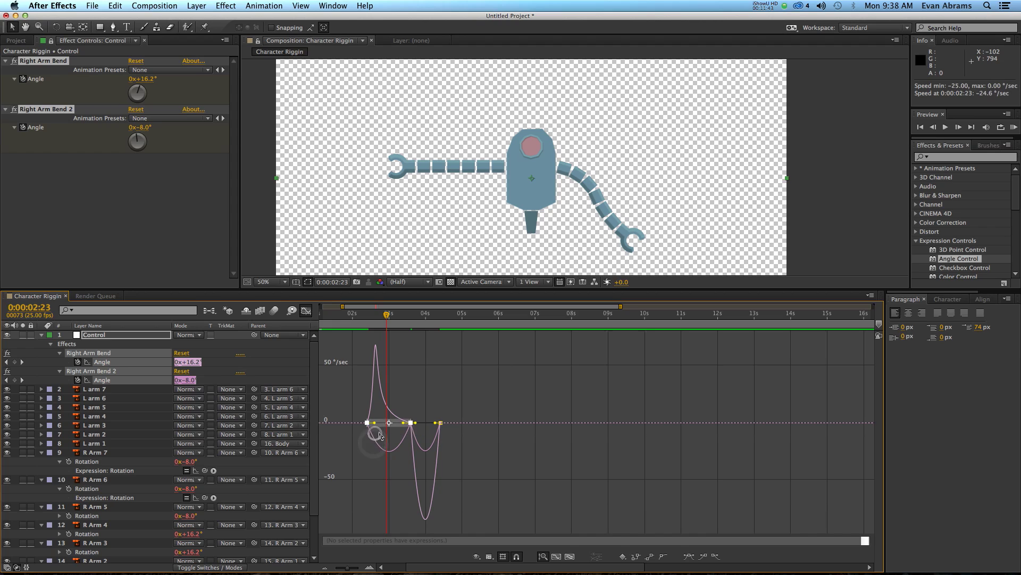
left_click(375, 448)
left_click_drag(376, 423, 404, 404)
left_click_drag(386, 315, 369, 321)
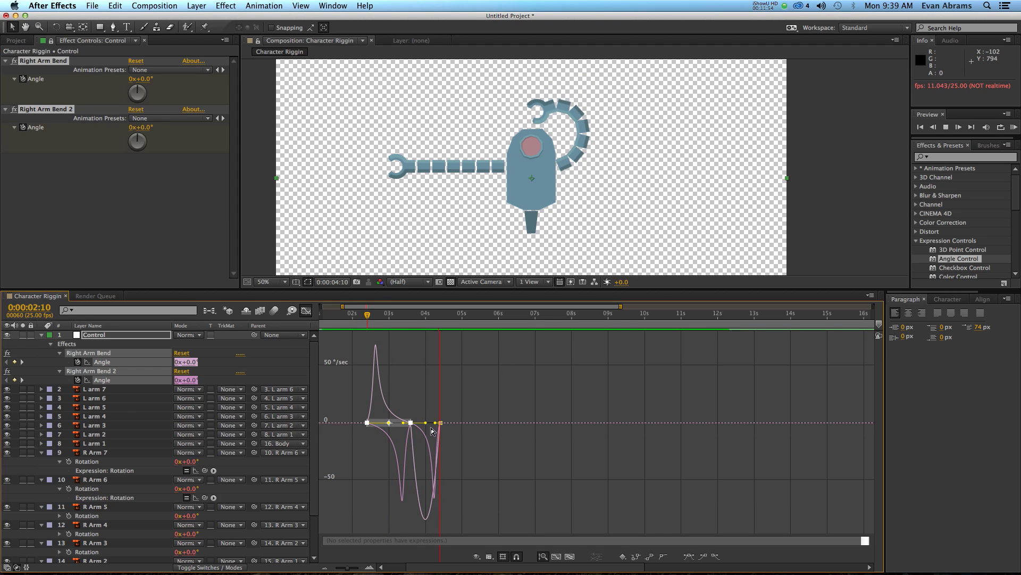
left_click(418, 488)
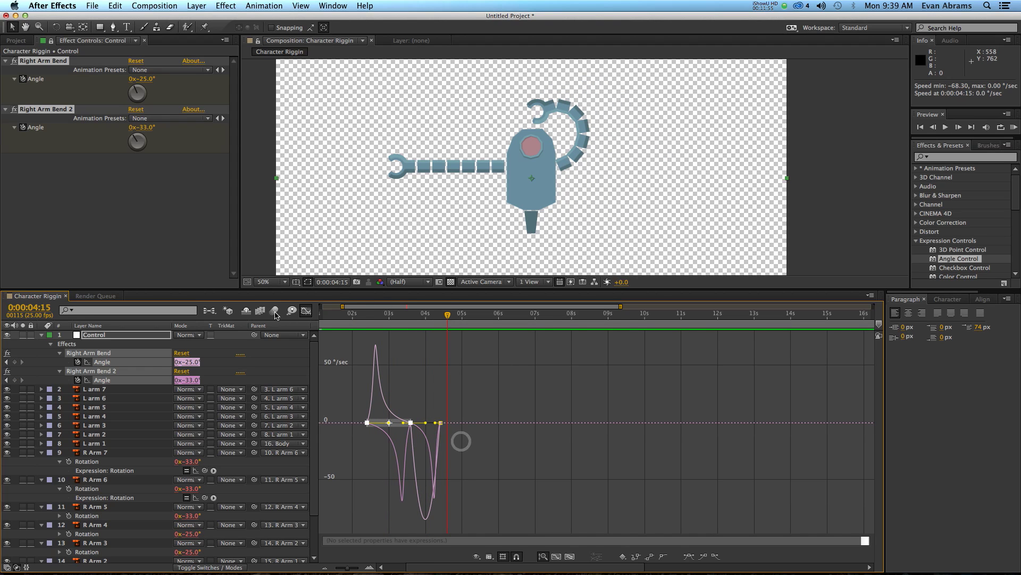
Return from the speed graph to the layer bars and check the arm's pose at 0:00:03:19
left_click(306, 311)
key("semicolon")
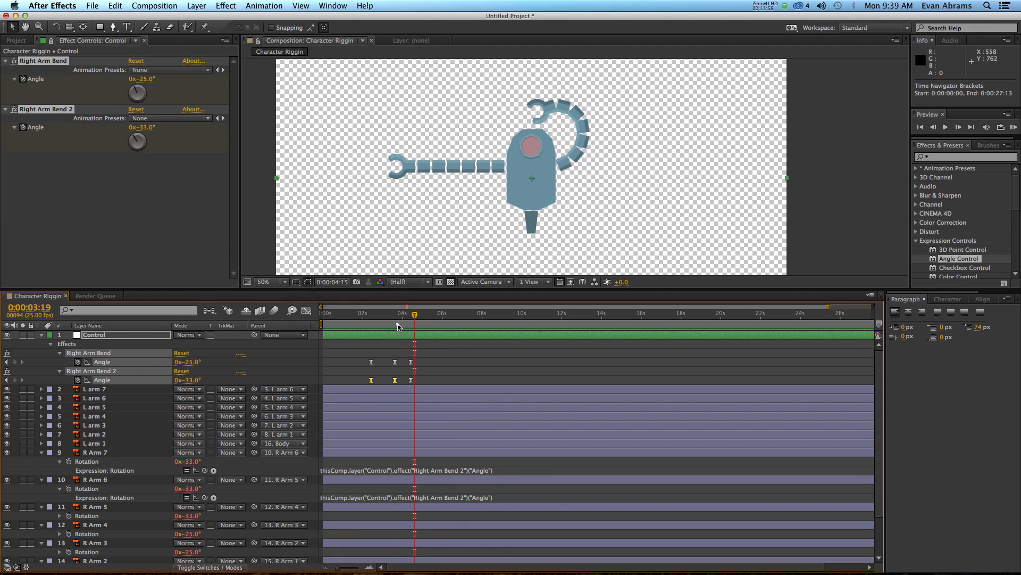
left_click(398, 325)
left_click_drag(398, 325, 399, 324)
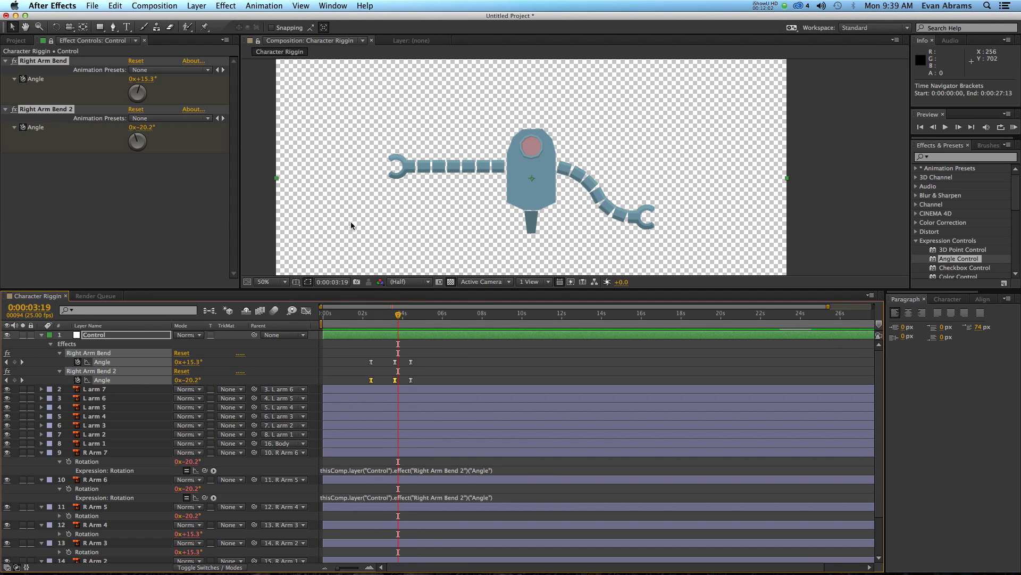
key("comma")
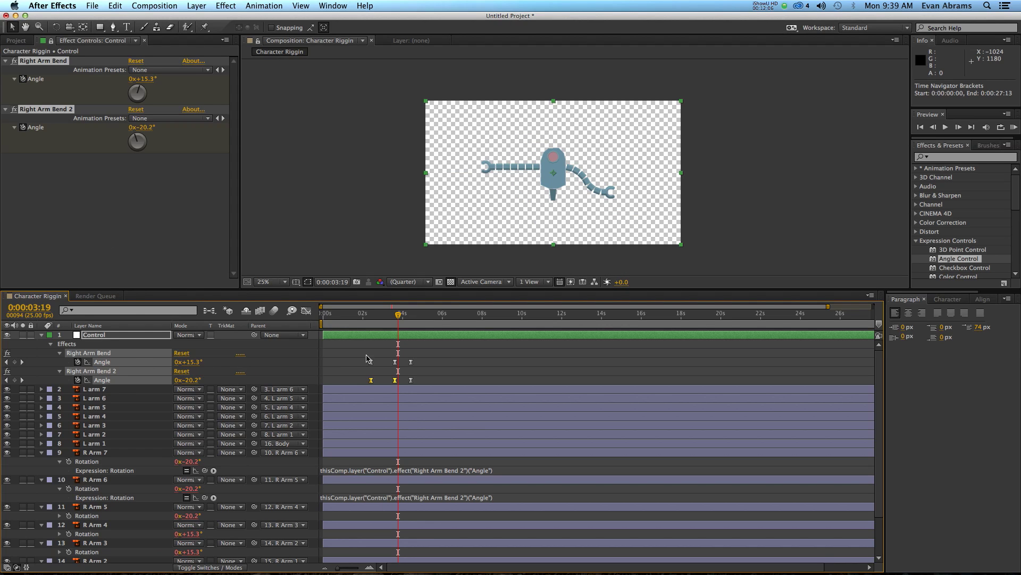
left_click(432, 359)
left_click(416, 336)
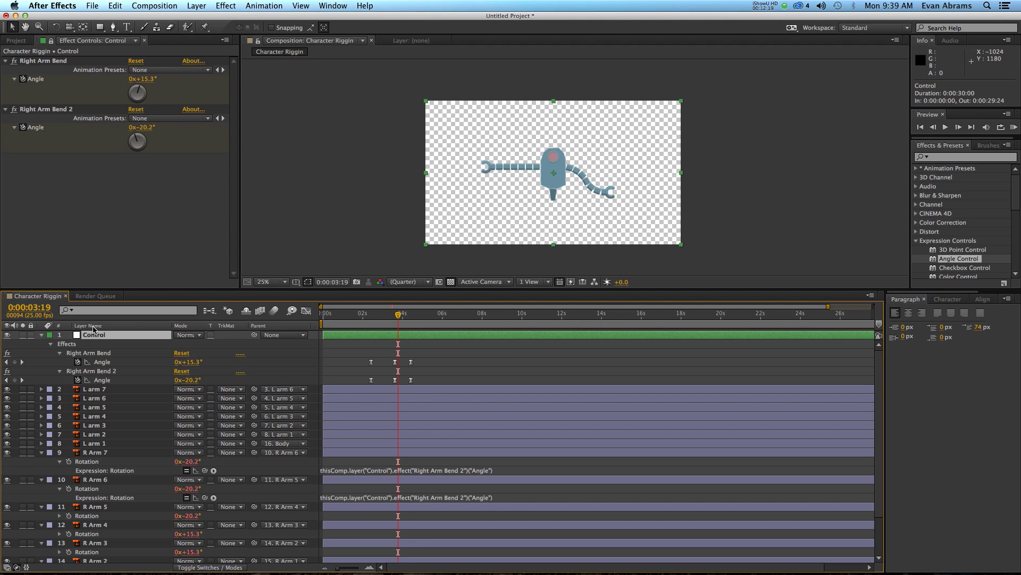
Collapse the Control layer and nest the Character Riggin composition inside a new composition
left_click(17, 40)
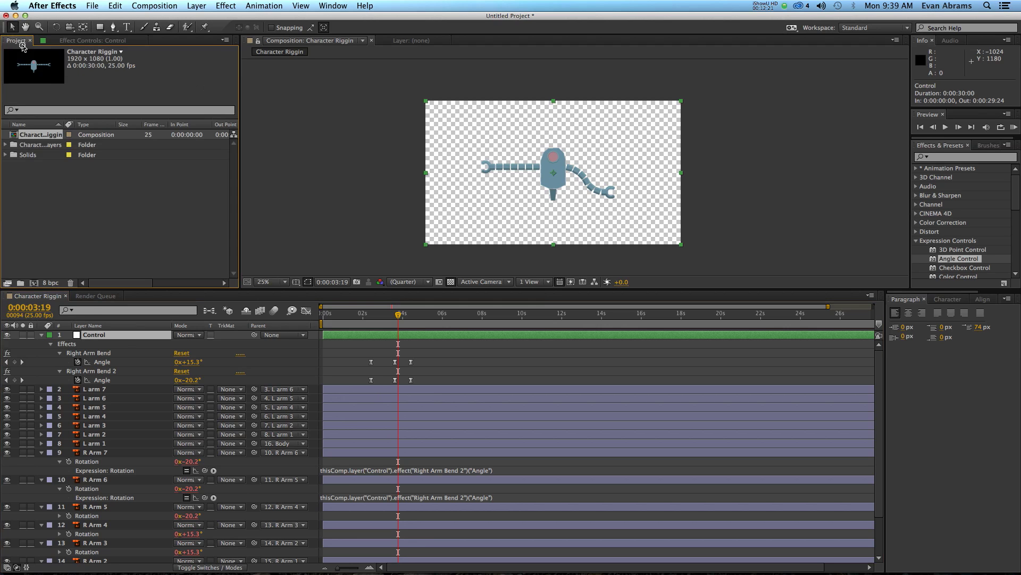
left_click(42, 336)
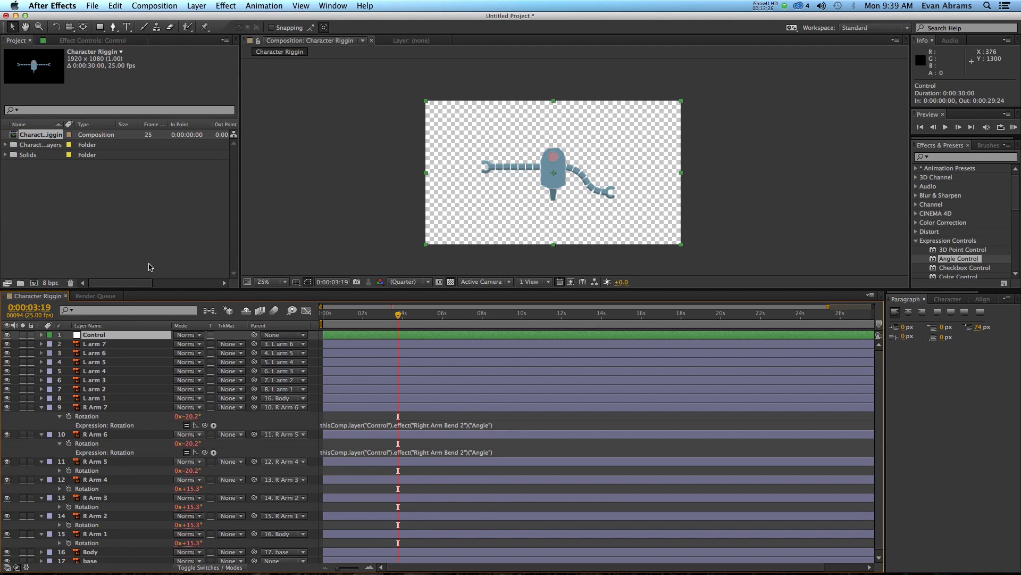
left_click(149, 239)
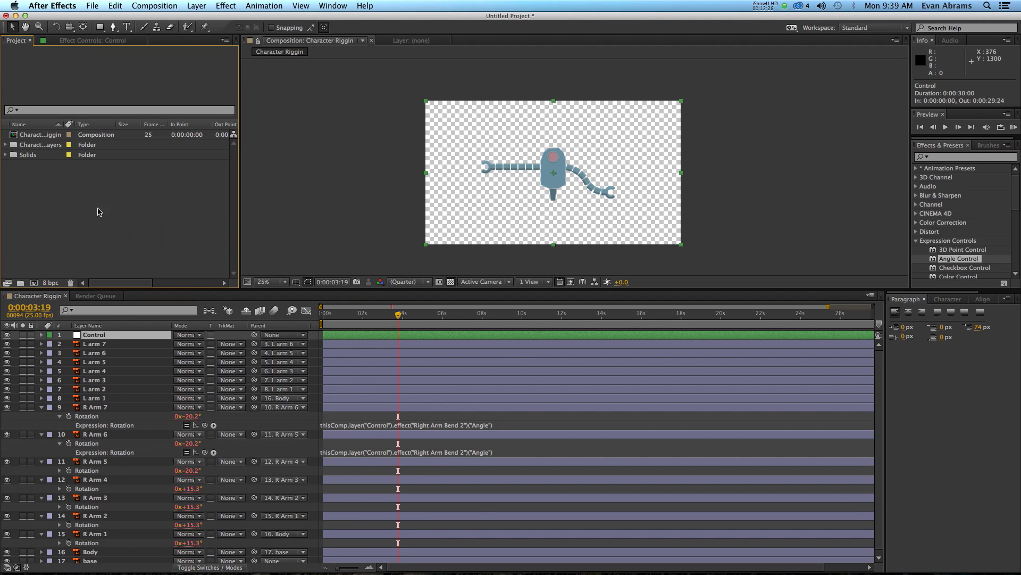
left_click(38, 164)
left_click(30, 140)
left_click_drag(26, 141, 34, 283)
left_click(620, 458)
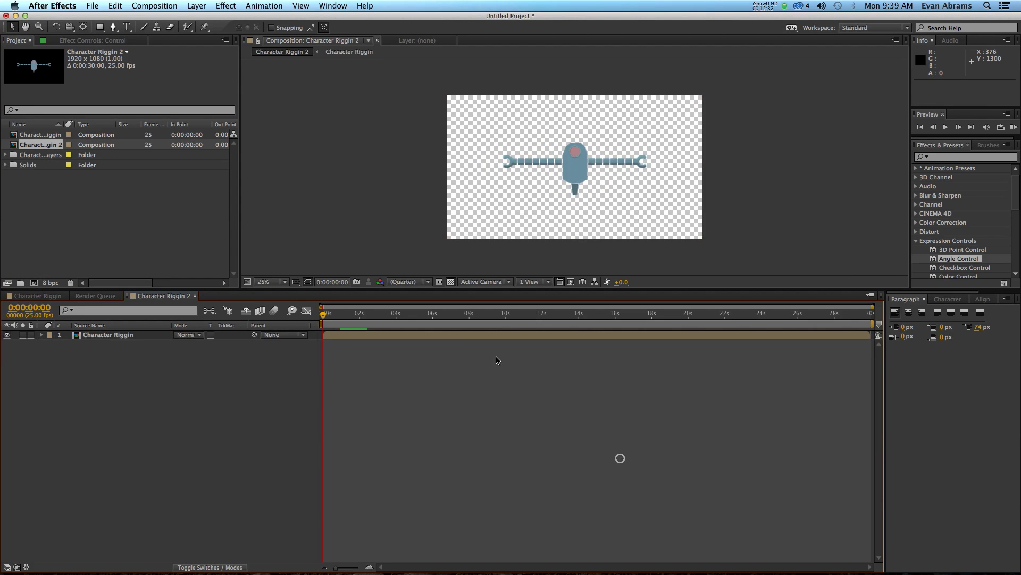
left_click(467, 339)
mouse_move(574, 184)
left_mouse_down()
mouse_move(527, 150)
mouse_move(558, 197)
mouse_move(559, 183)
left_mouse_up()
key("super+z")
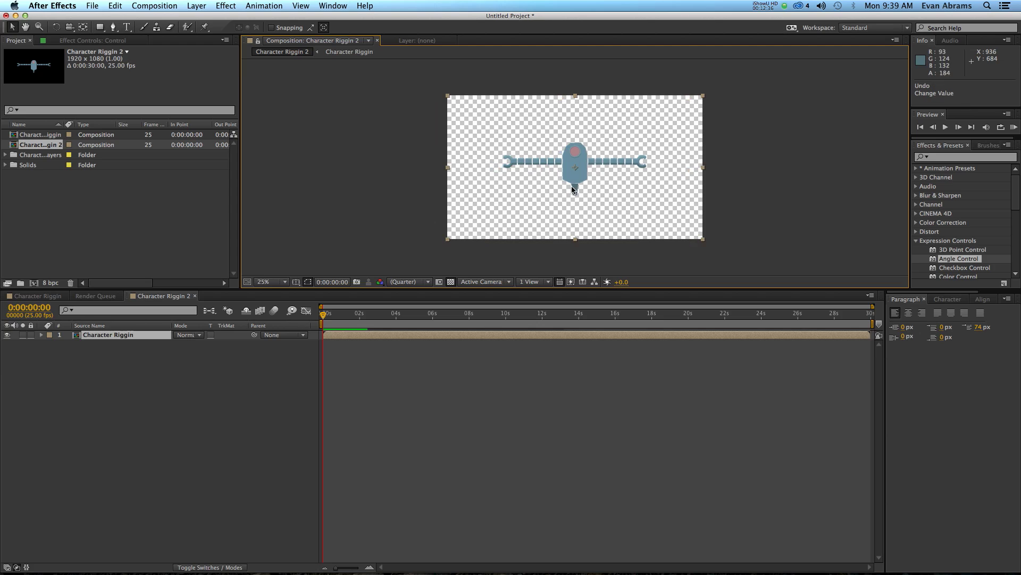
Add an Angle Control effect to the nested Character Riggin layer in the new composition
left_click(244, 365)
left_click(351, 335)
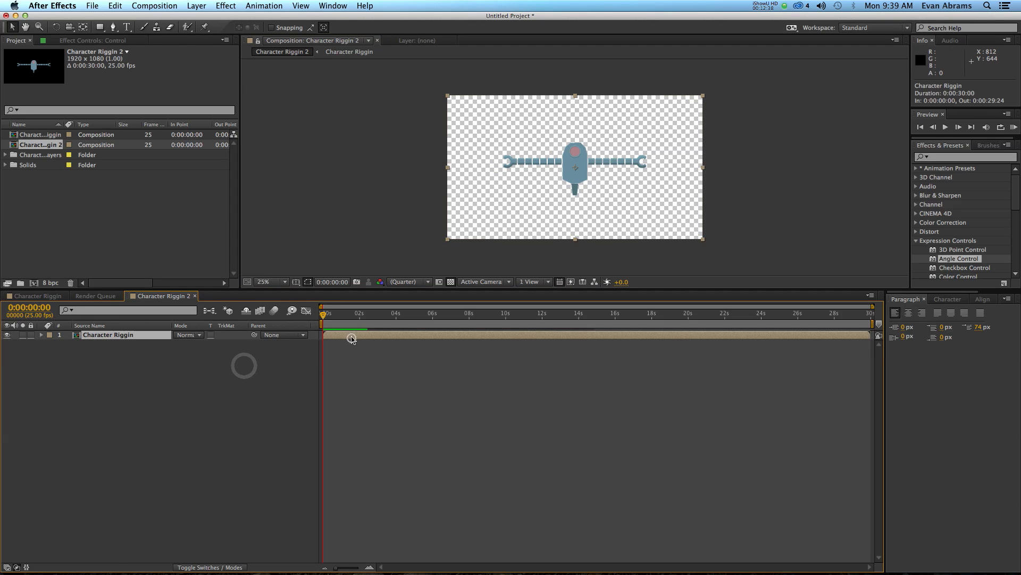
double_click(967, 260)
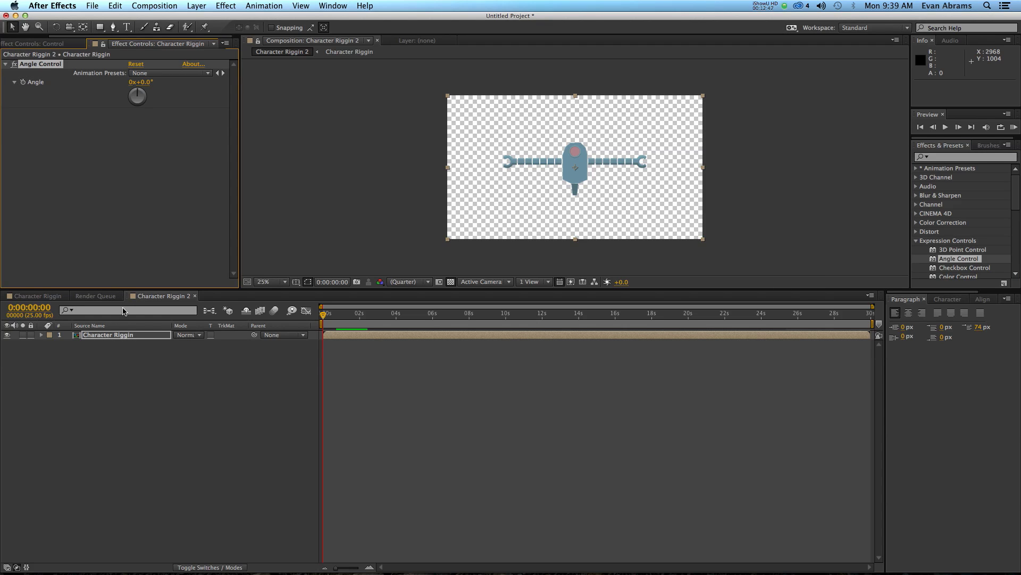
In Character Riggin, replace thisComp with comp("Character Riggin 2") in R Arm 7's rotation expression, and dismiss the warning
double_click(346, 335)
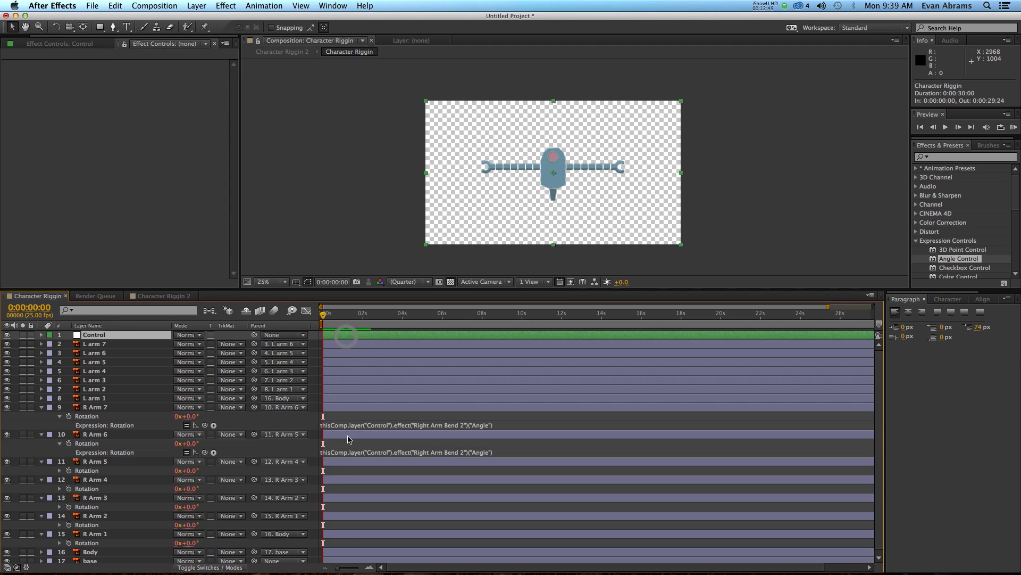
left_click(348, 426)
left_click(343, 424)
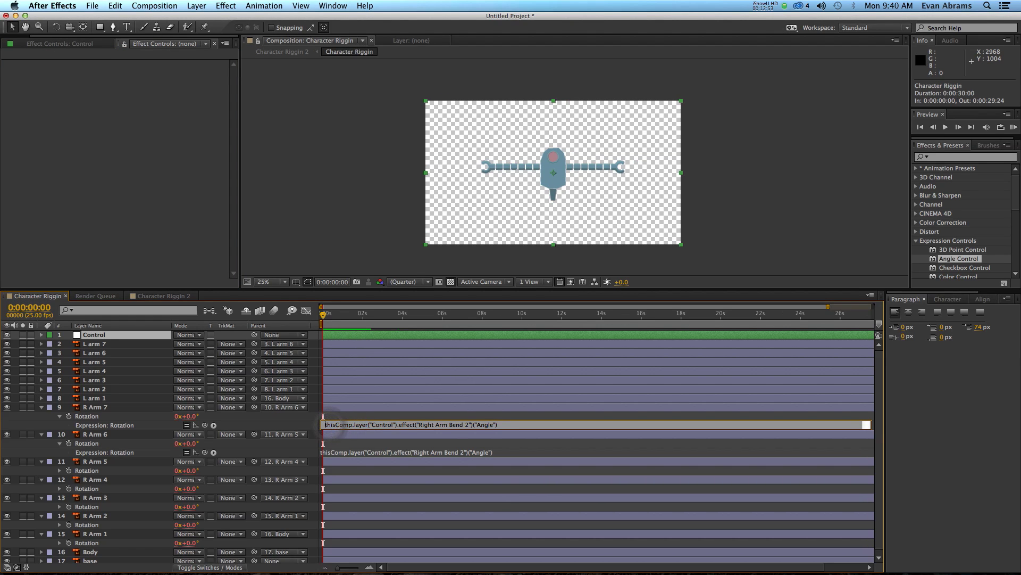
key("BackSpace")
key("BackSpace")
key("BackSpace")
key("BackSpace")
type("comp")
key("Delete")
key("Delete")
key("Delete")
key("Delete")
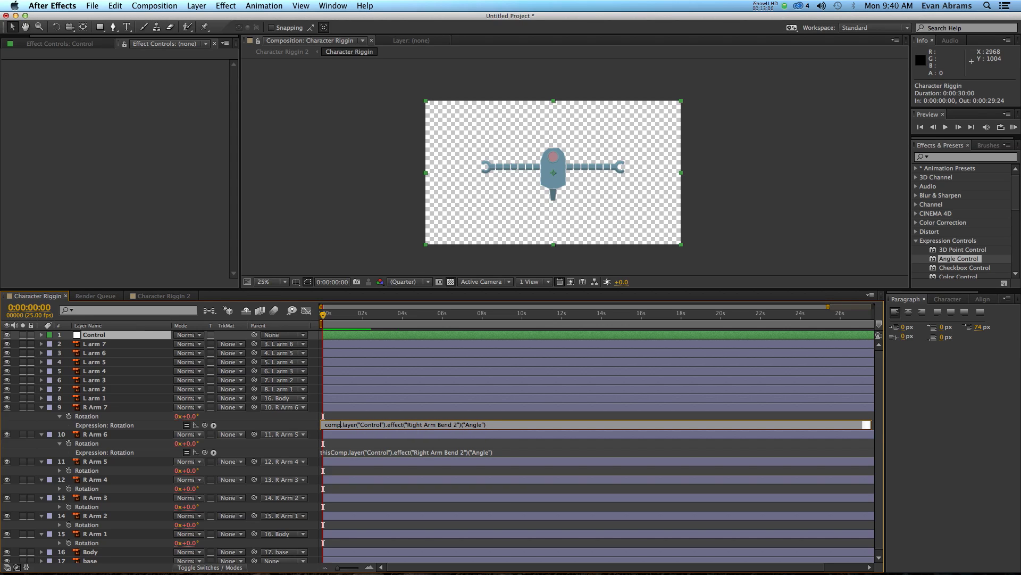
type("(")
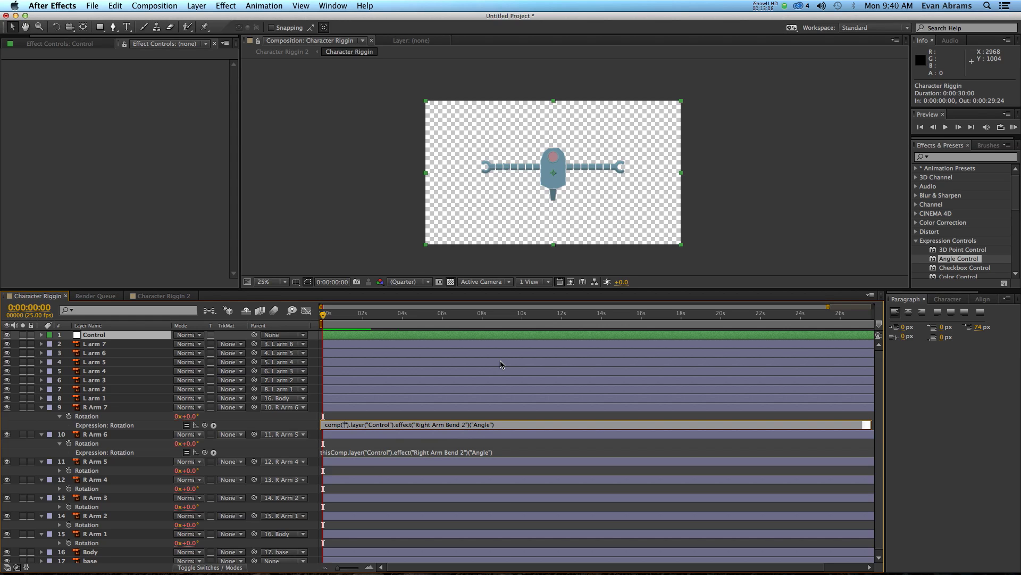
type("\"Character Riggin 2\"")
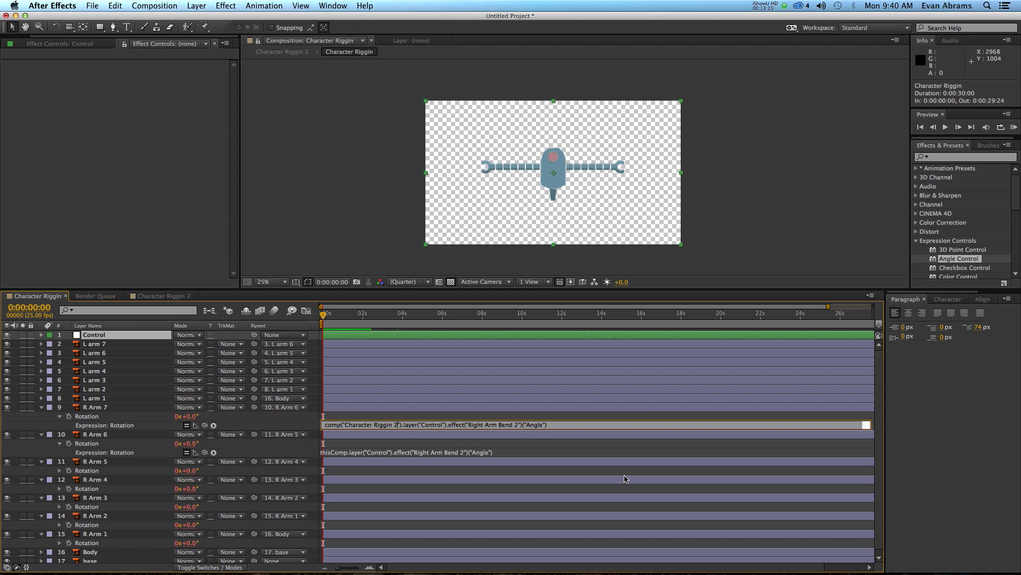
left_click_drag(469, 424, 512, 424)
left_click(849, 440)
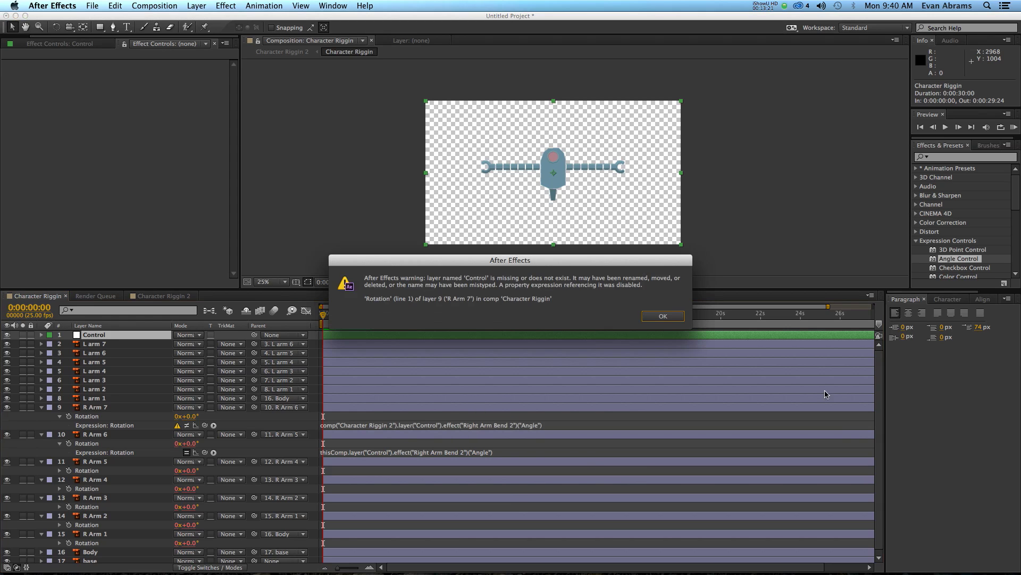
left_click(670, 319)
Set the Angle Control on the nested Character Riggin layer in Character Riggin 2 to 11°
left_click(174, 297)
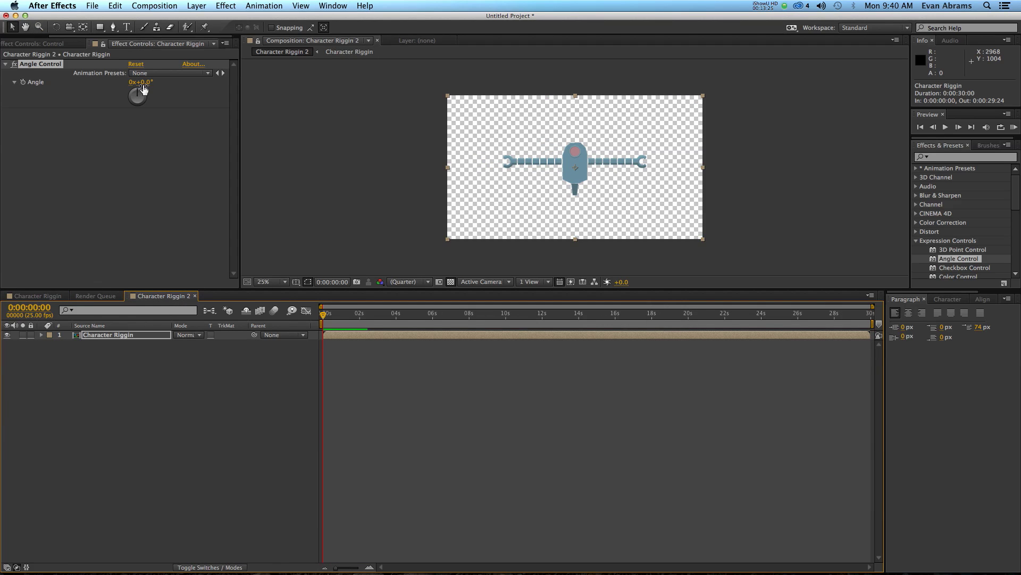
mouse_move(143, 89)
left_mouse_down()
mouse_move(137, 81)
mouse_move(132, 88)
left_mouse_up()
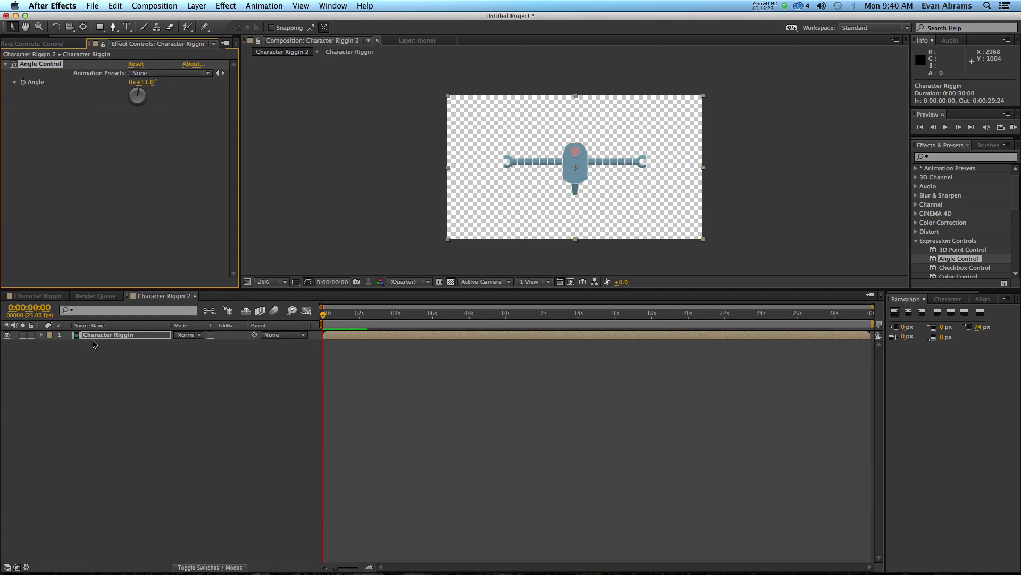
In Character Riggin, replace the effect name "Right Arm Bend 2" with "Angle Control" in R Arm 7's rotation expression
left_click(48, 296)
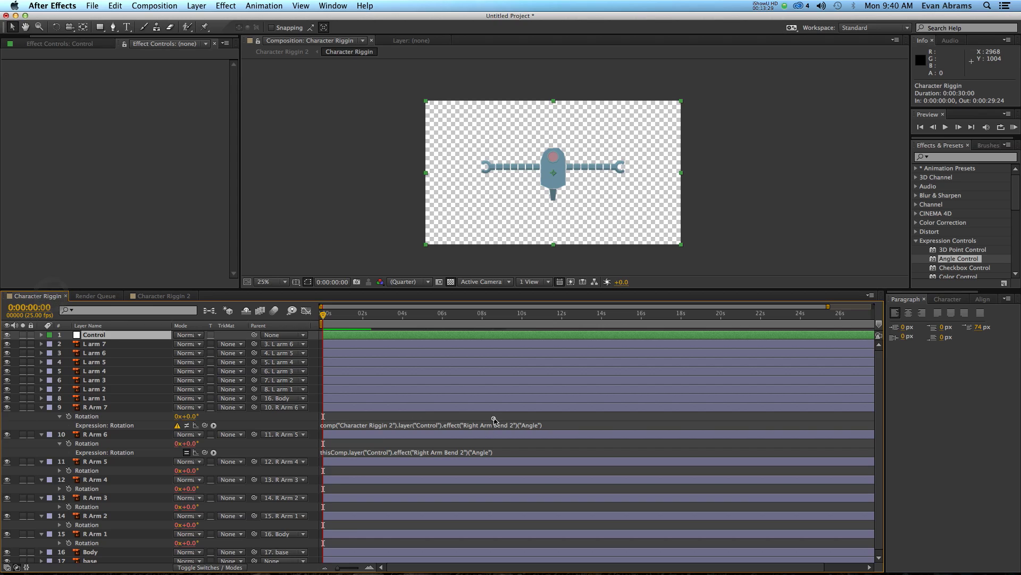
left_click(494, 424)
left_click(468, 424)
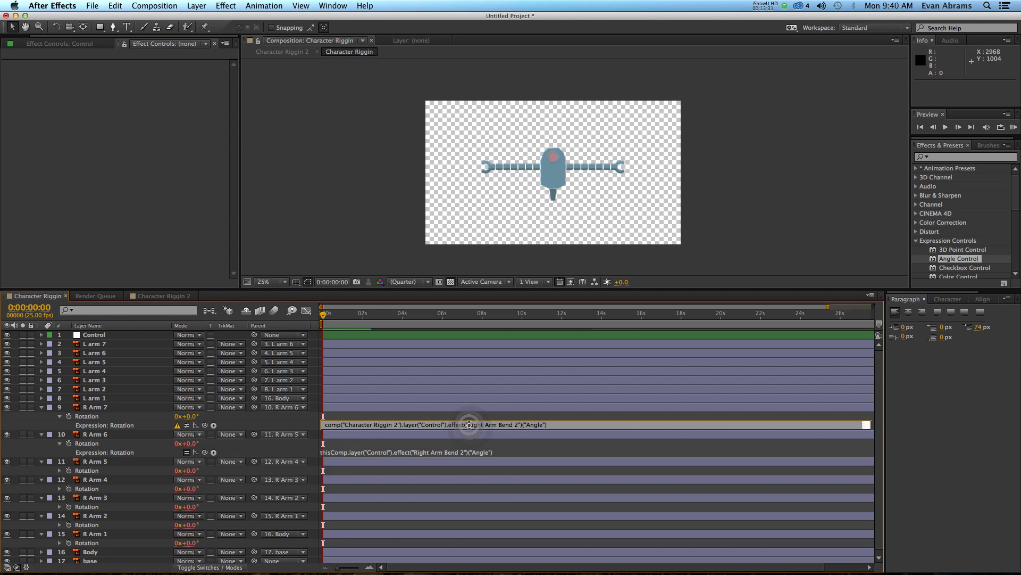
left_click_drag(468, 424, 516, 423)
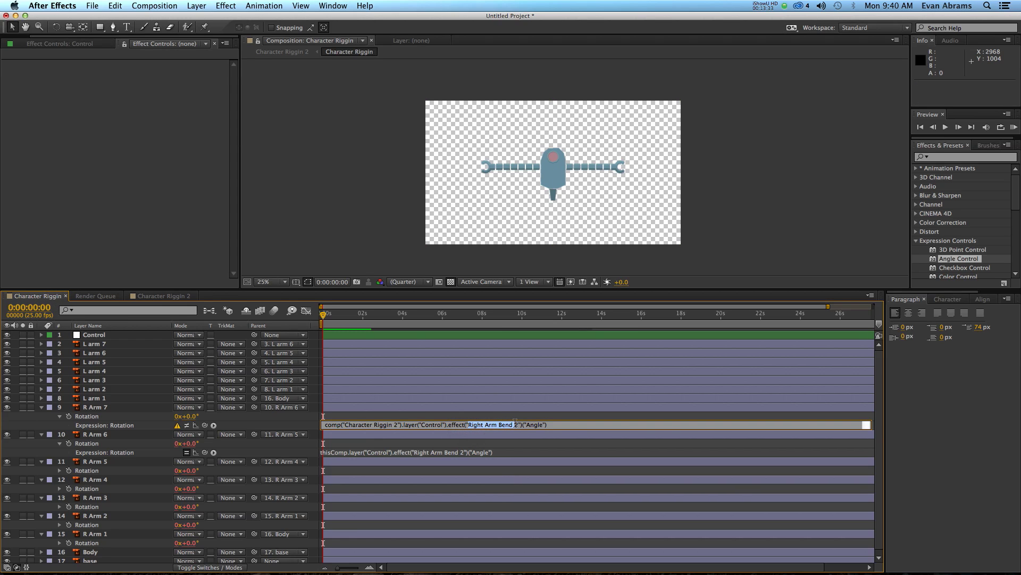
left_click(516, 423)
double_click(427, 424)
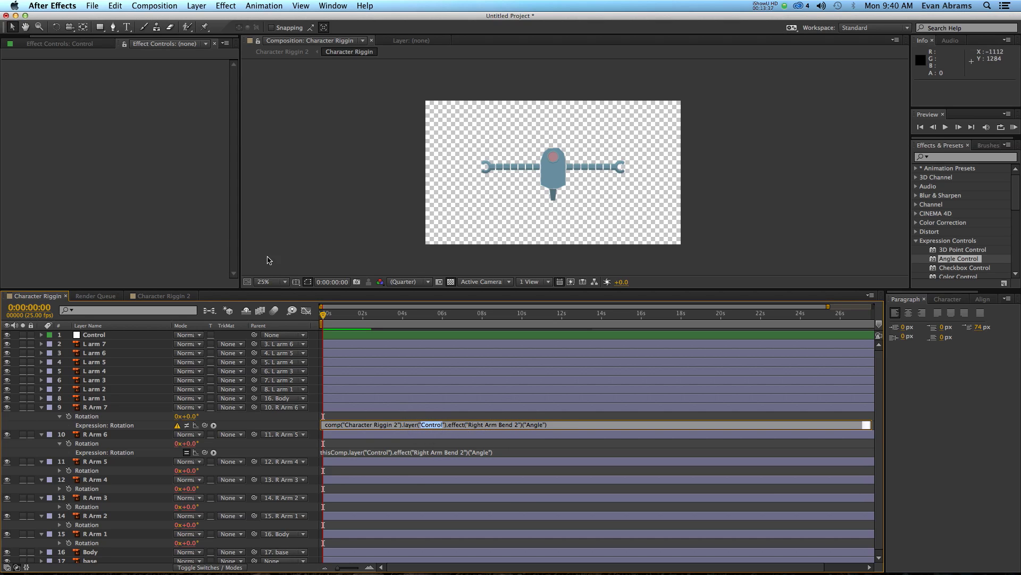
left_click_drag(469, 424, 516, 422)
type("Angle Control")
key("KP_Enter")
left_click(654, 316)
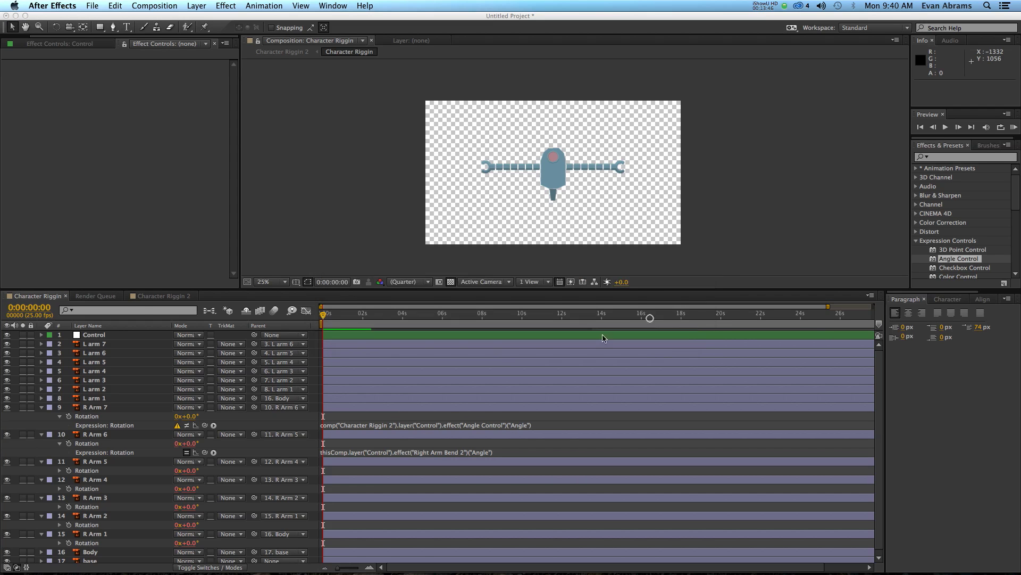
Copy the nested layer's name from Character Riggin 2 and paste it over "Control" as the layer name in R Arm 7's rotation expression
left_click(143, 297)
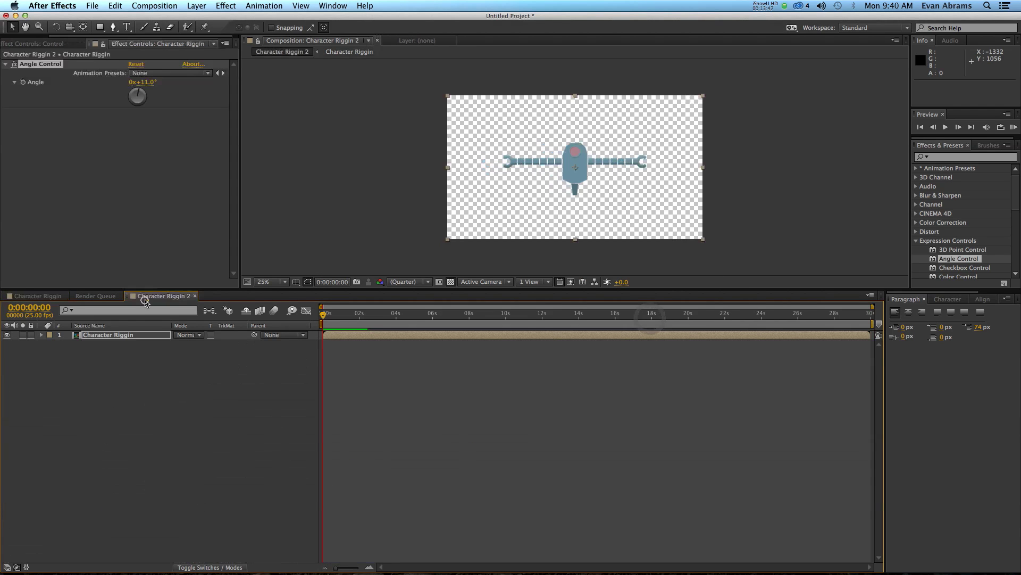
left_click(110, 335)
key("Return")
key("super+c")
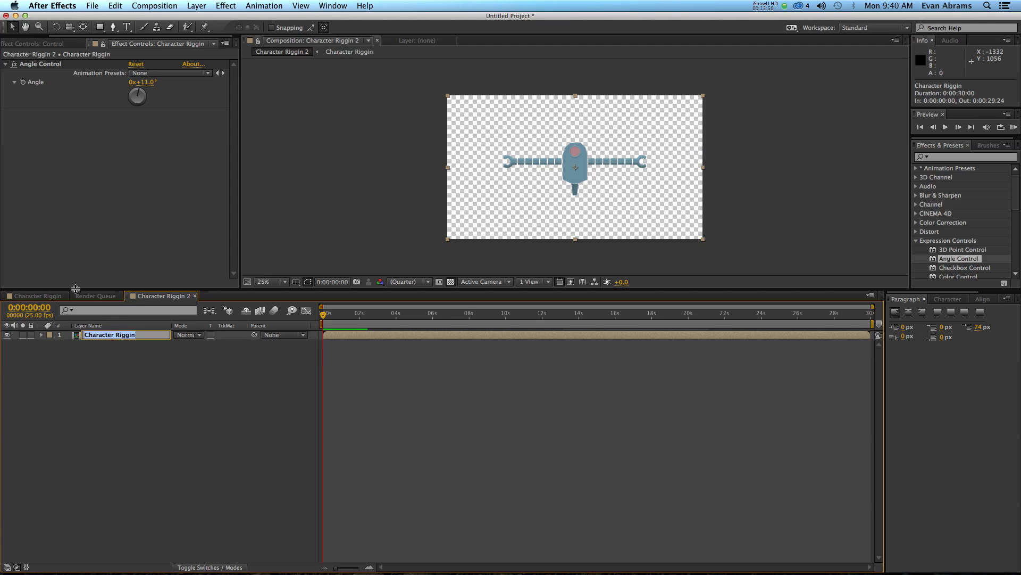
left_click(40, 295)
left_click(428, 425)
double_click(429, 424)
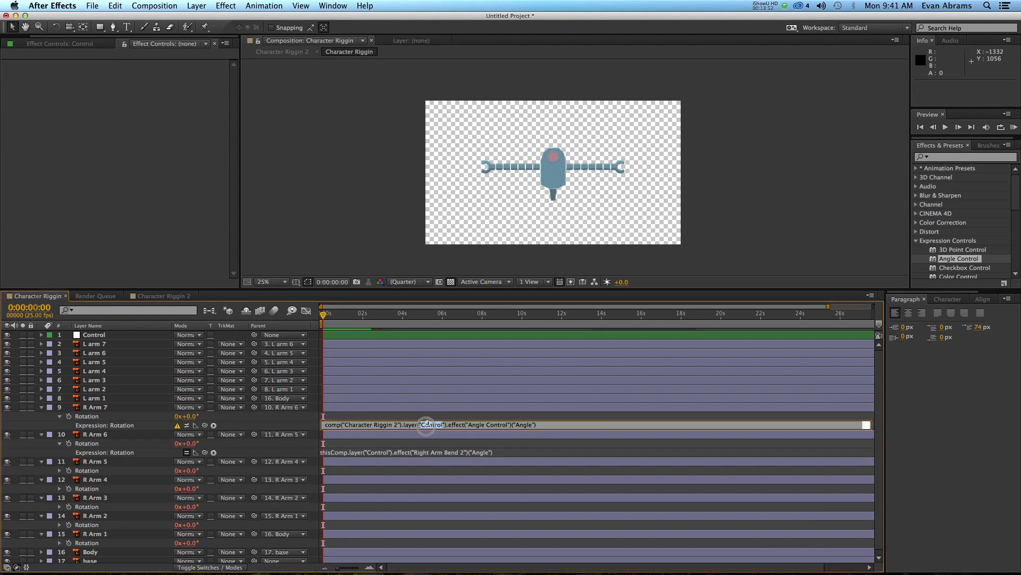
key("super+v")
left_click(556, 446)
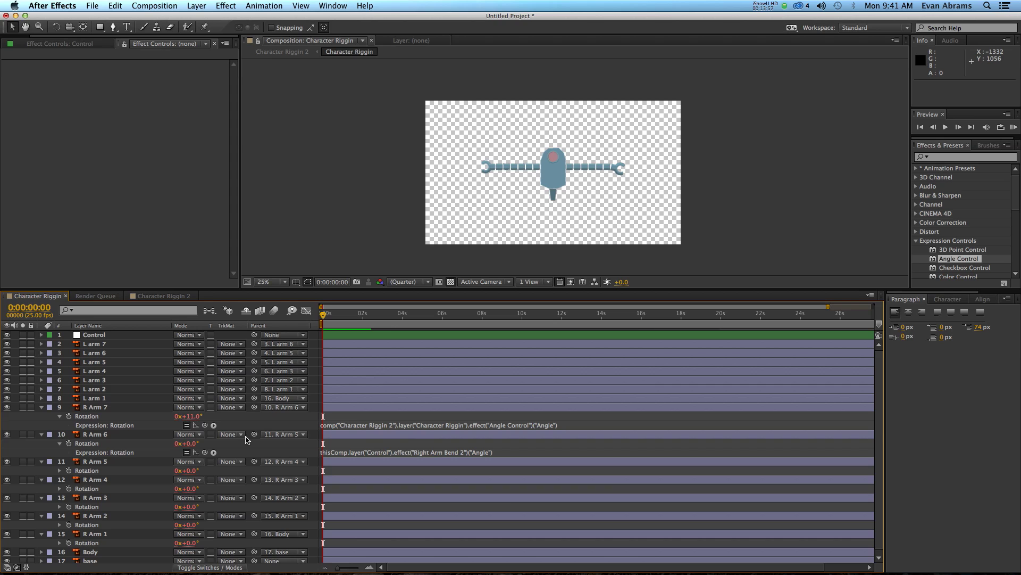
Copy R Arm 7's rotation with its expression and paste it onto layers R Arm 6 through R Arm 1
left_click(101, 417)
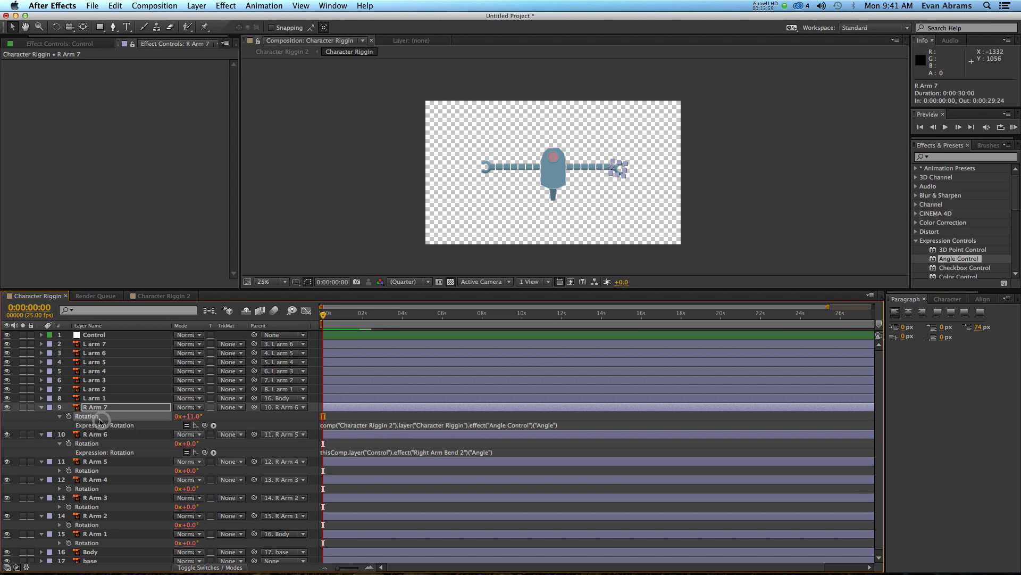
left_click(101, 434)
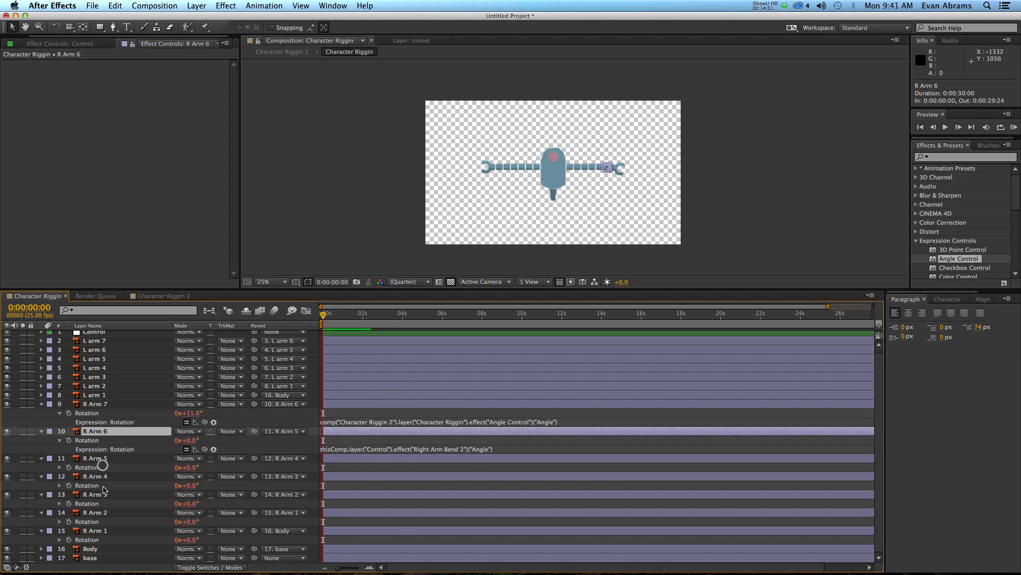
left_click(102, 532, "shift")
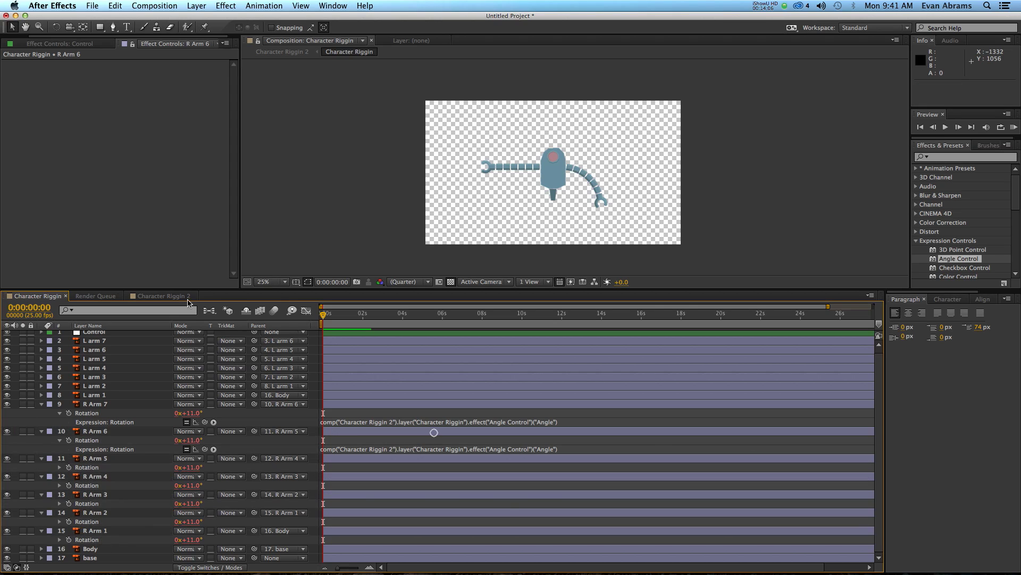
left_click(434, 431)
In Character Riggin 2, set the nested layer's Angle Control to -16° and move the layer to about 1044, 596
left_click(132, 296)
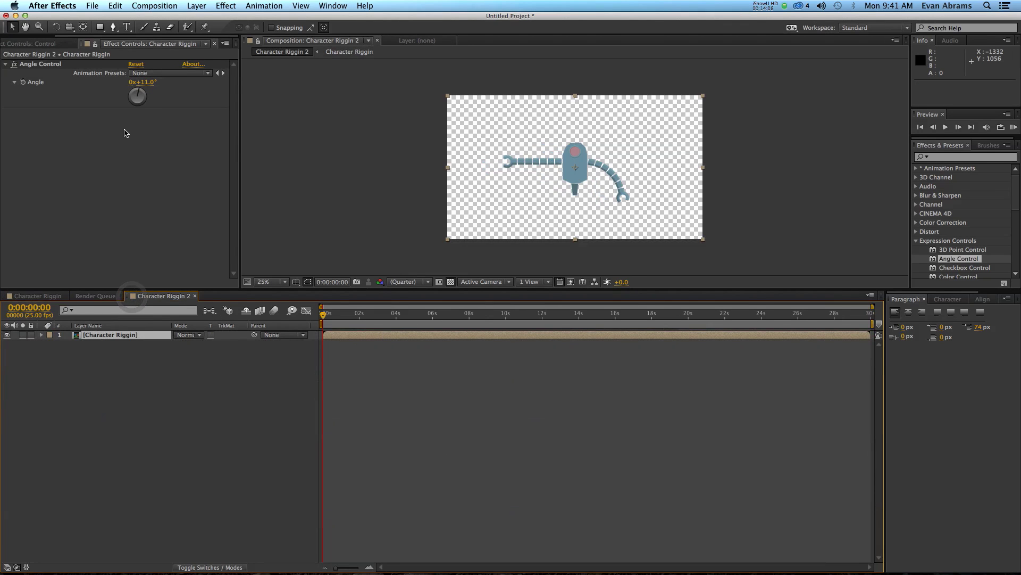
left_click_drag(148, 82, 137, 85)
mouse_move(564, 177)
left_mouse_down()
mouse_move(522, 176)
mouse_move(576, 185)
left_mouse_up()
Scale the nested Character Riggin layer up to about 127.4% and reposition it at about 992, 624
key("s")
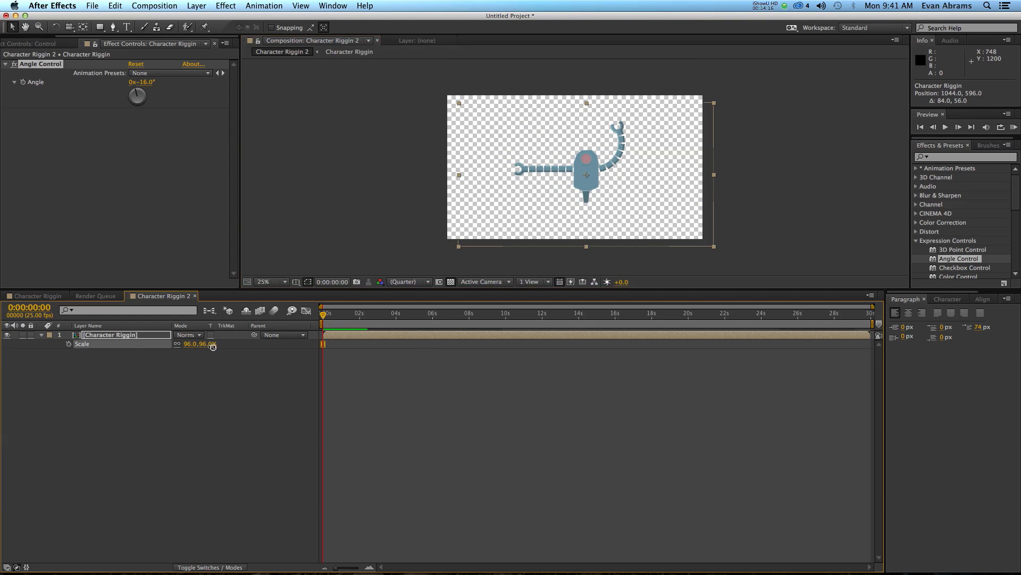
left_click_drag(714, 246, 766, 263)
left_click_drag(630, 192, 646, 198)
left_click(645, 198)
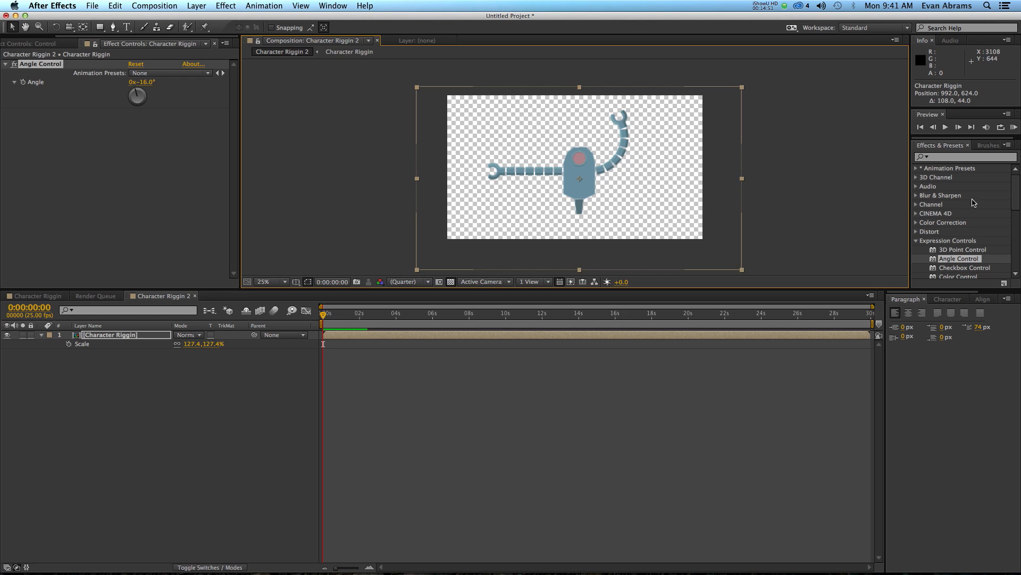
left_click(943, 267)
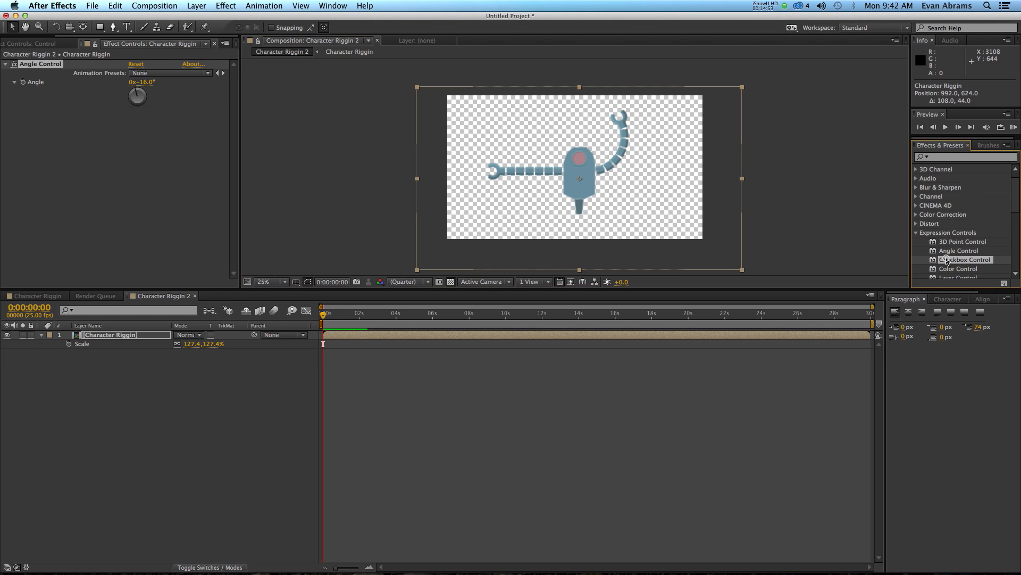
scroll(945, 263, "down", 3)
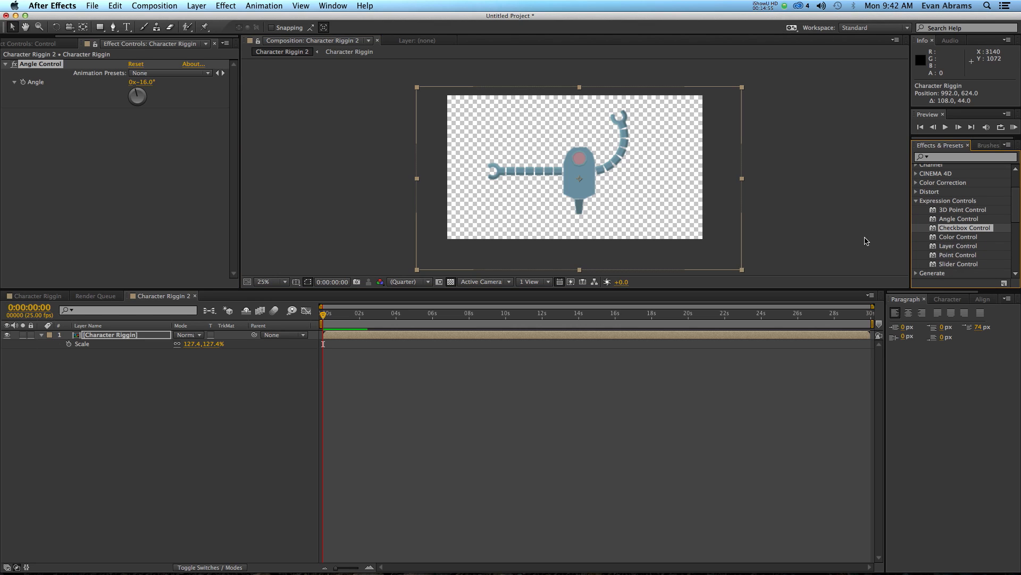